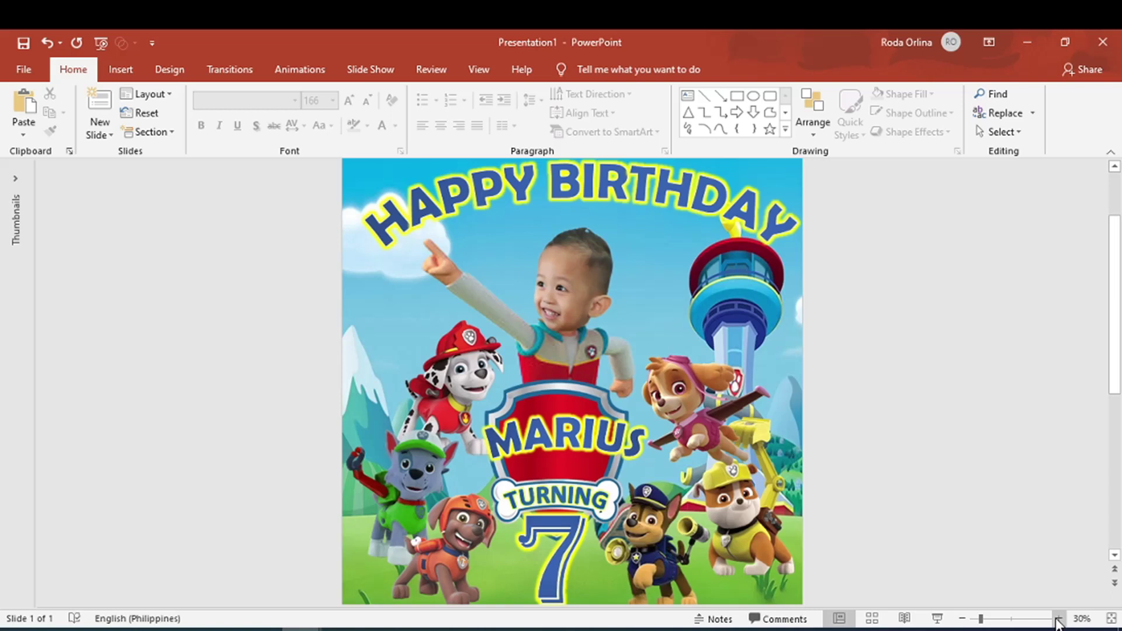
- Nudge the TURNING text slightly right and the MARIUS text slightly left to centre them
click(1058, 620)
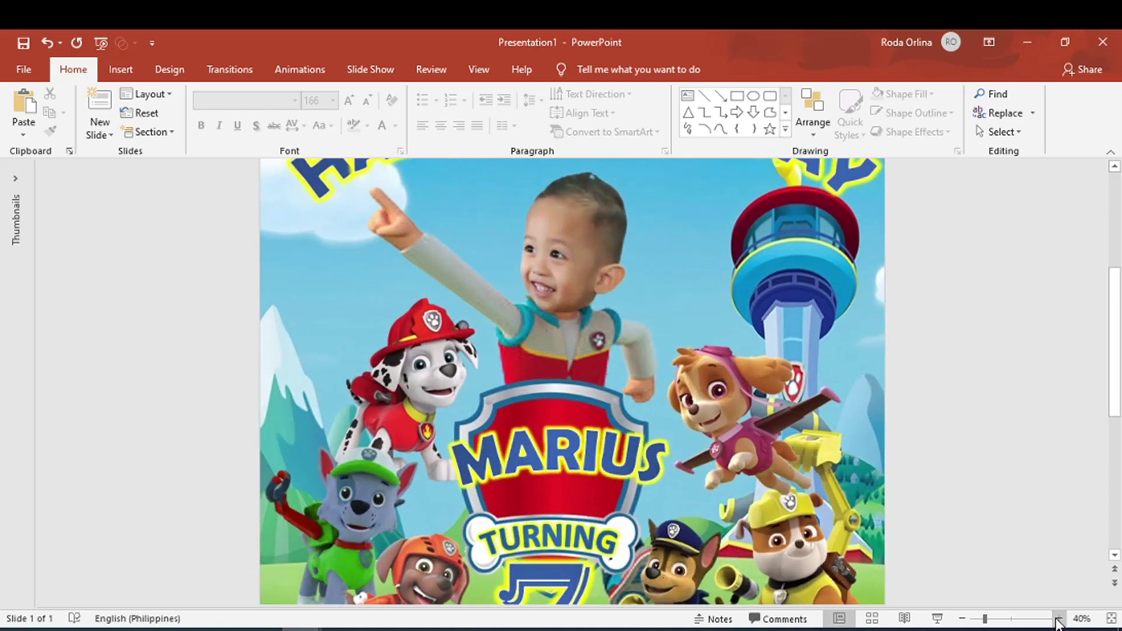
drag(1114, 348, 1107, 550)
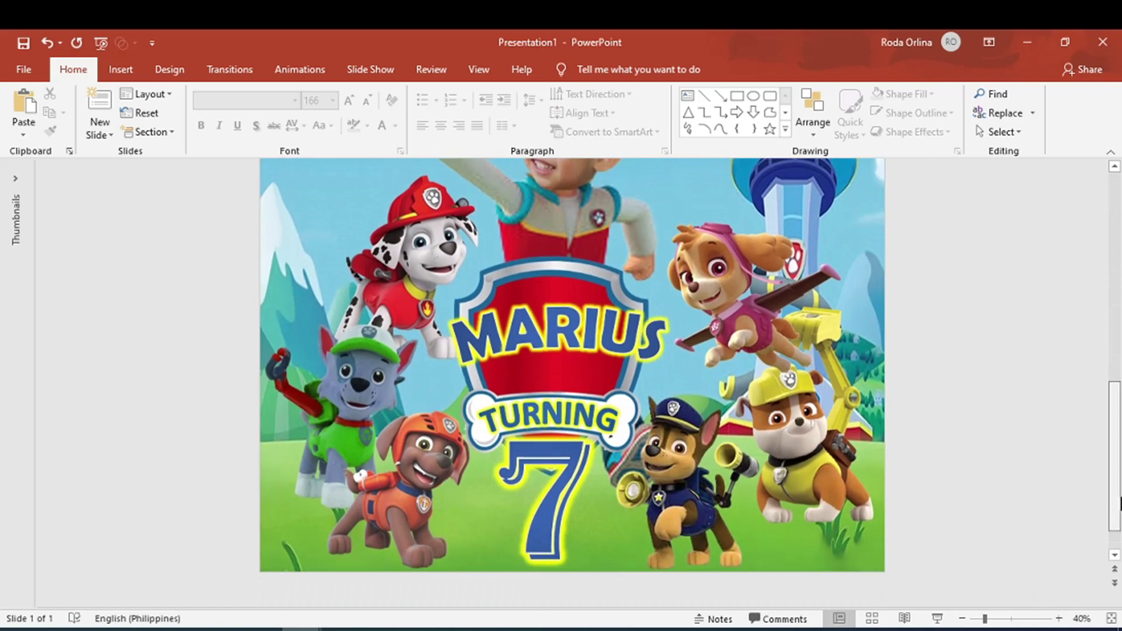
scroll(994, 494, up, 2)
scroll(596, 429, down, 2)
click(595, 429)
click(620, 409)
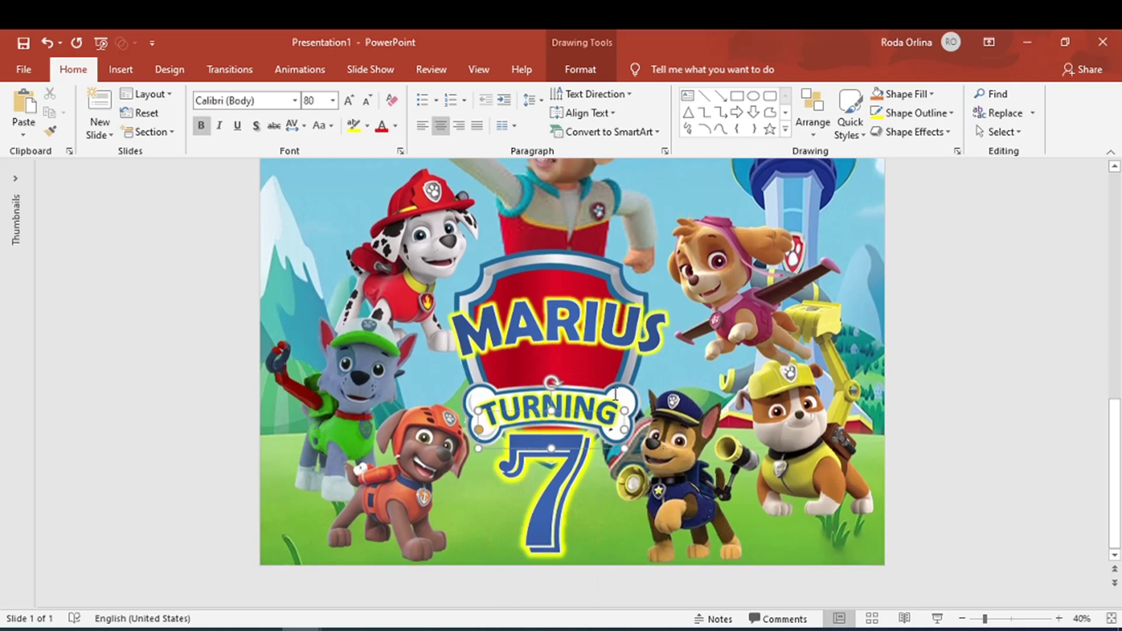
key(Right)
key(Right)
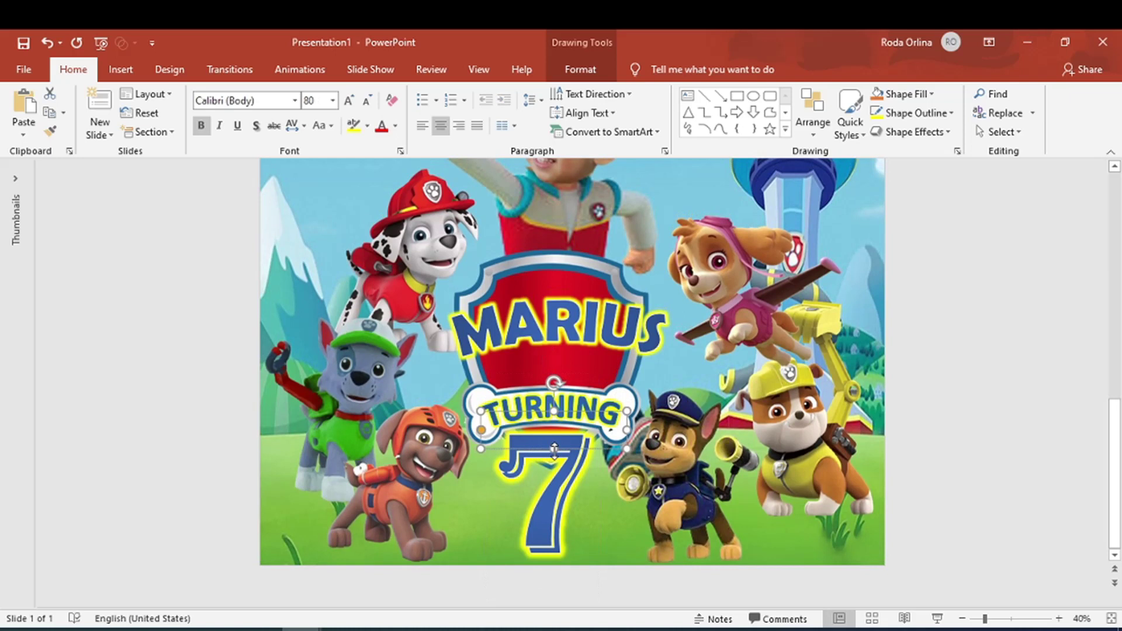
click(974, 416)
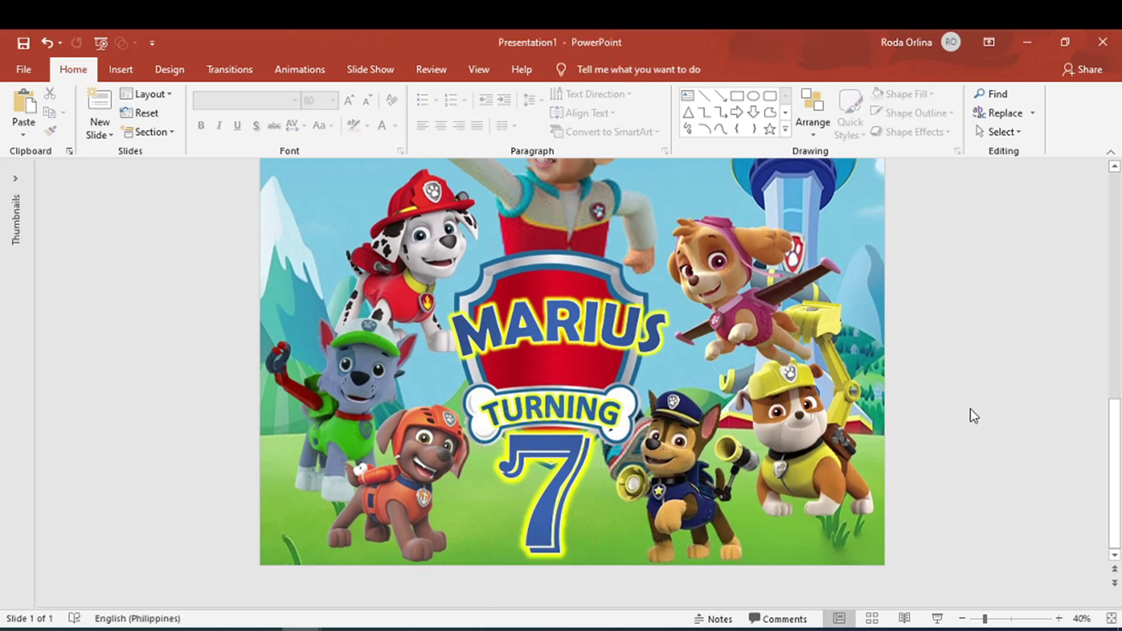
click(548, 324)
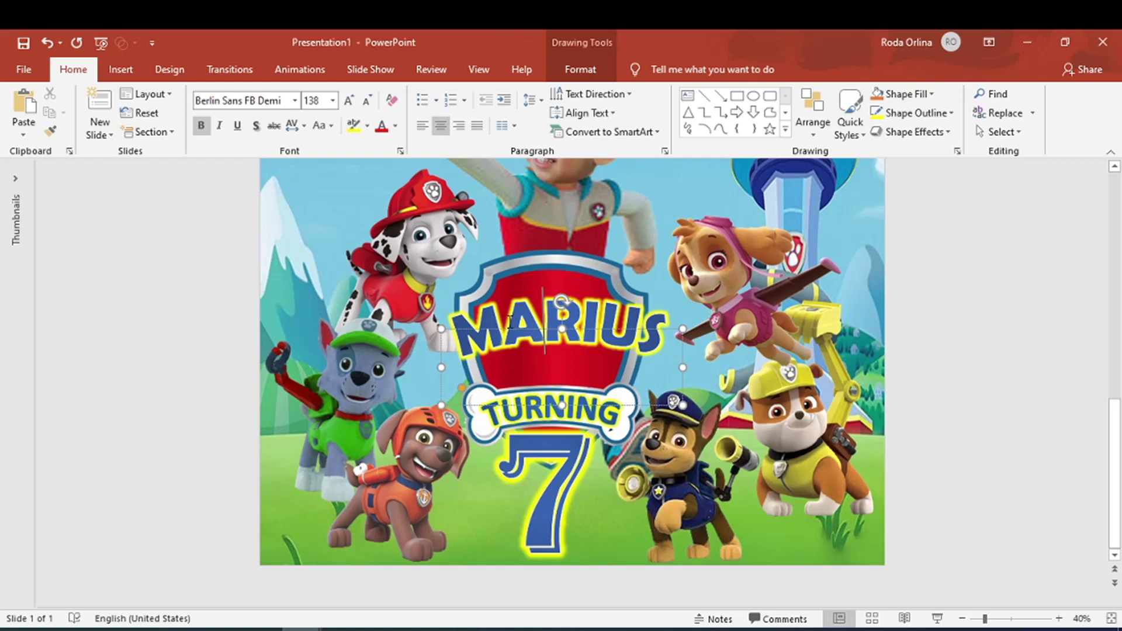
key(Left)
key(Left)
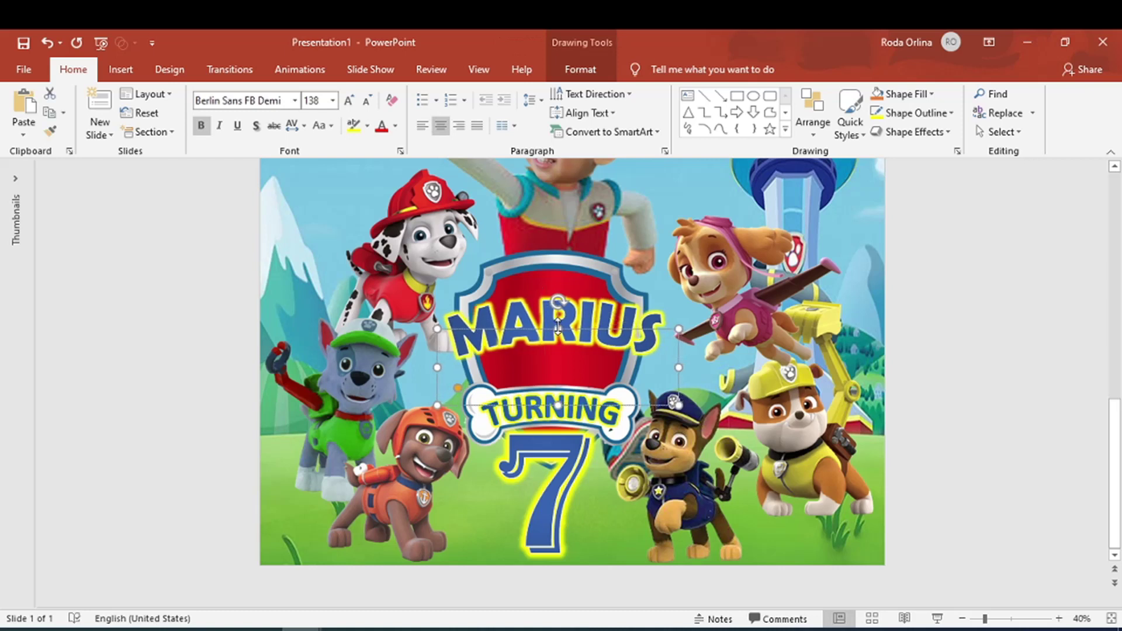
click(1059, 389)
- Shift the HAPPY BIRTHDAY arch left, then back slightly right, so it sits centred
drag(1116, 462, 1116, 237)
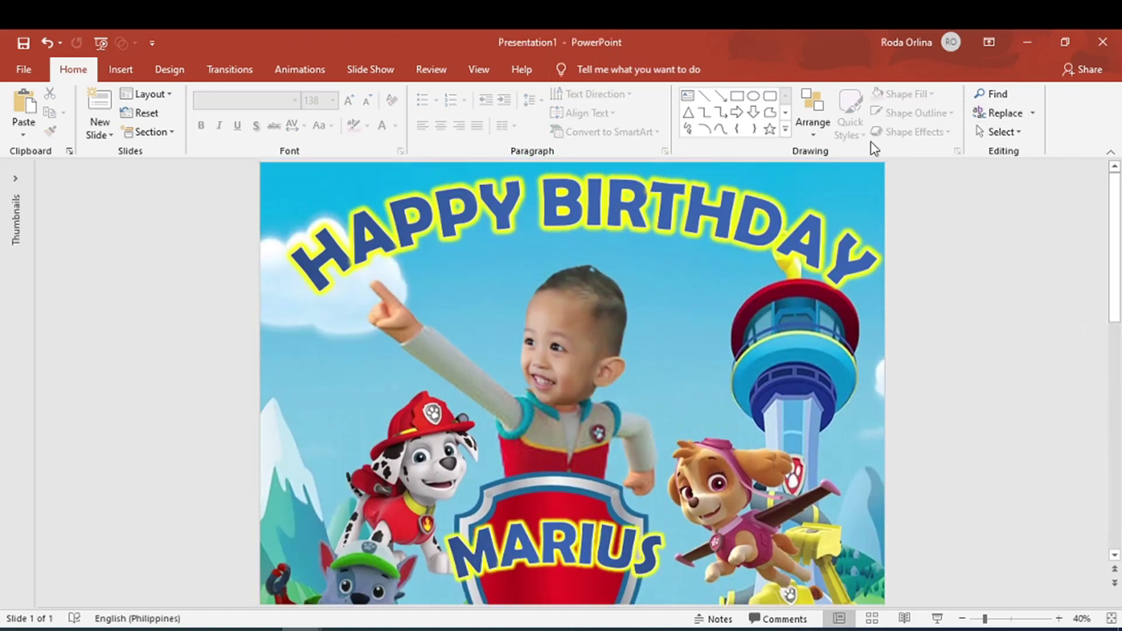
click(722, 214)
drag(583, 202, 585, 207)
key(Left)
key(Left)
key(Left)
key(Left)
key(Left)
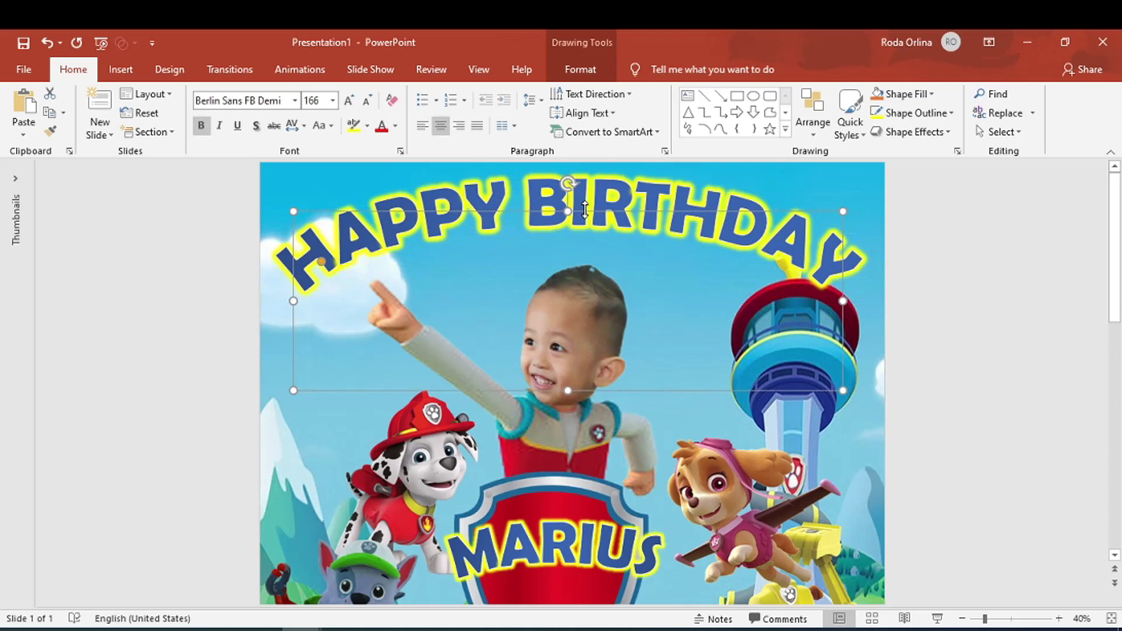
key(Right)
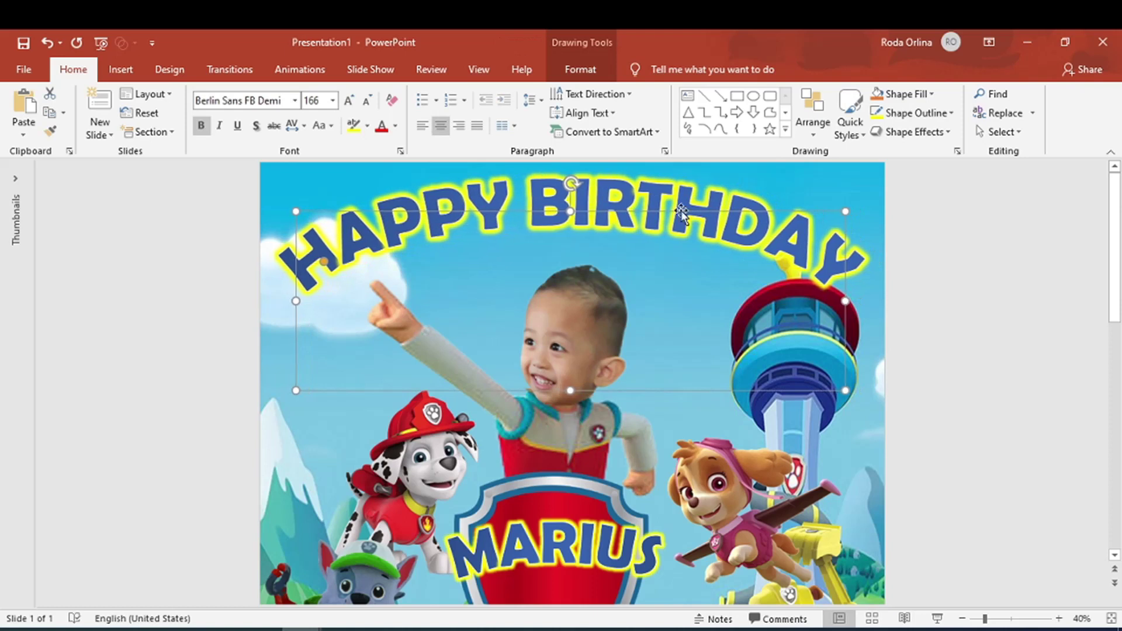
scroll(1026, 426, down, 2)
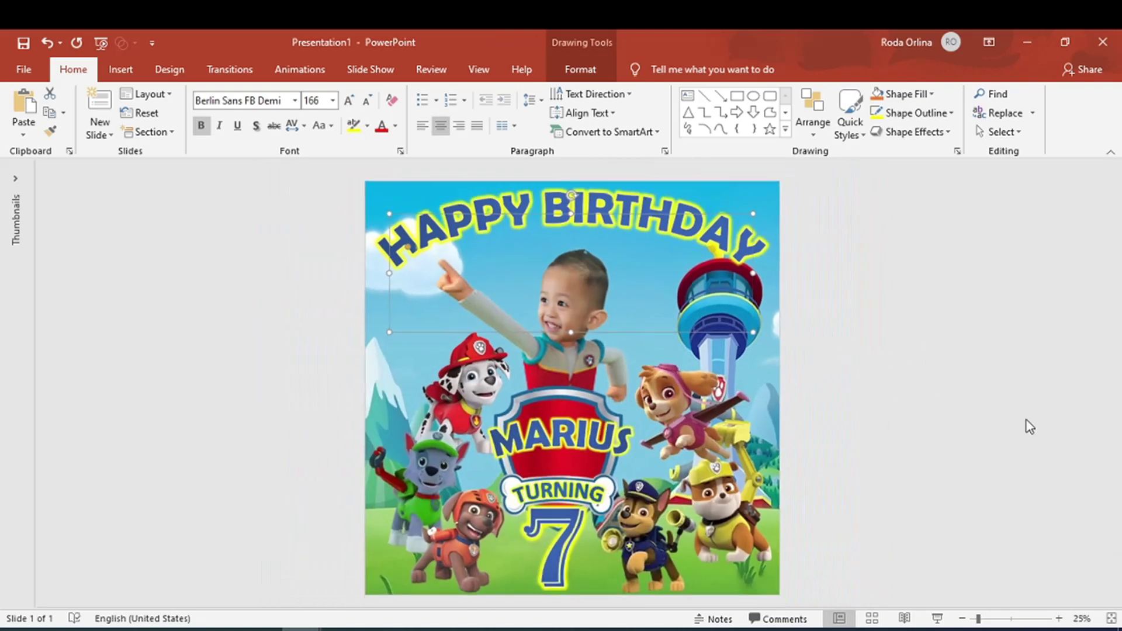
scroll(1029, 427, down, 2)
- Zoom in to inspect the poster's details, then zoom back out to fit the whole slide
click(902, 424)
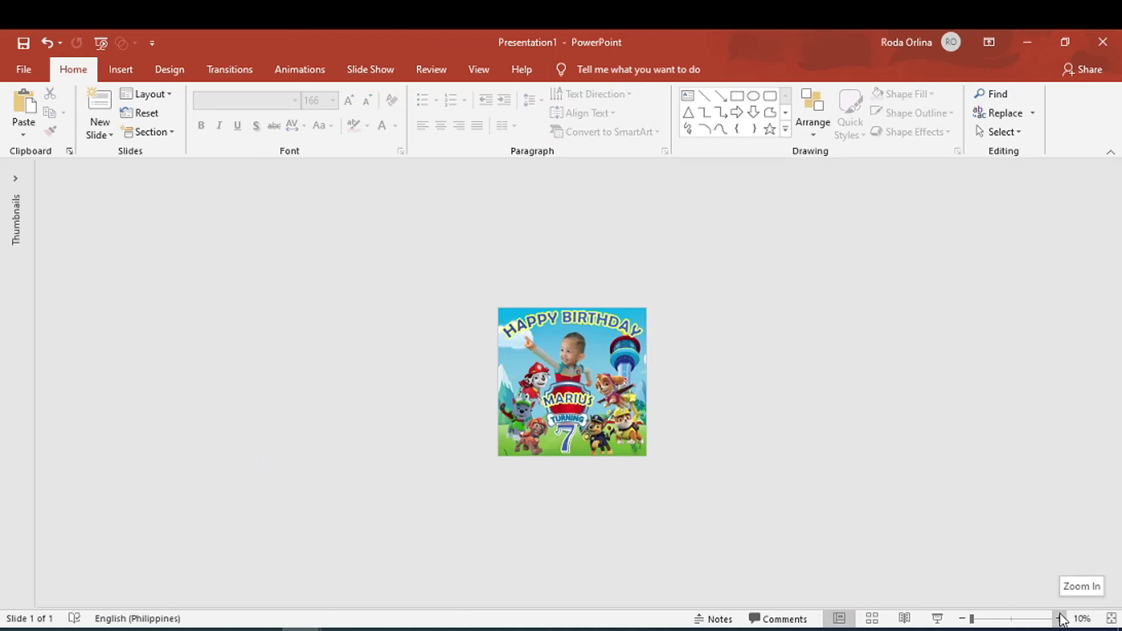
click(1061, 618)
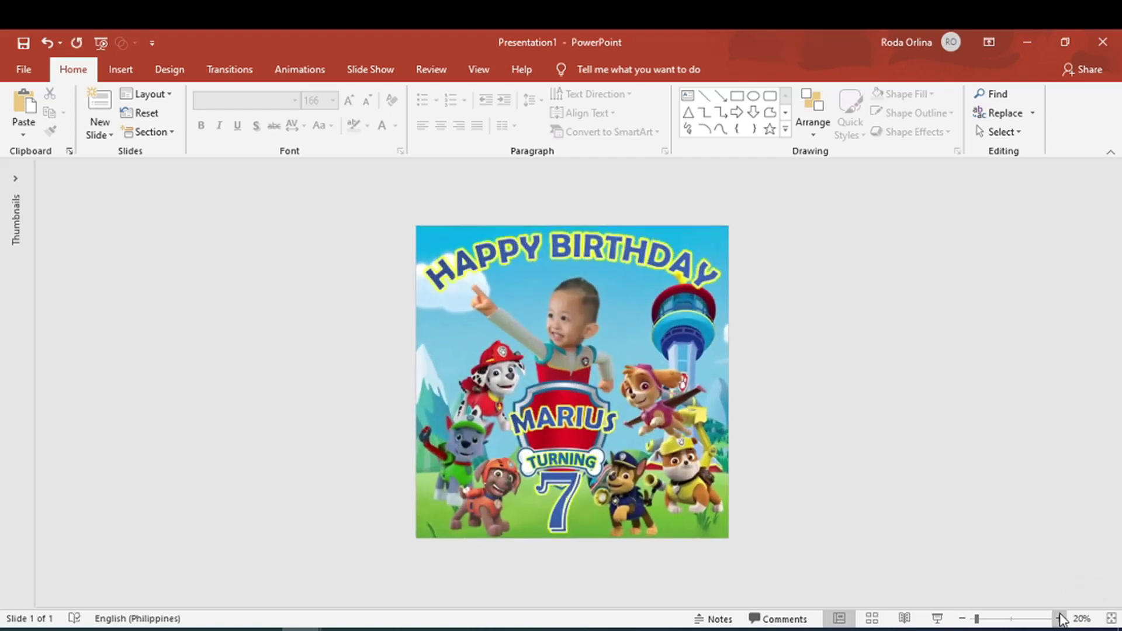
click(1061, 618)
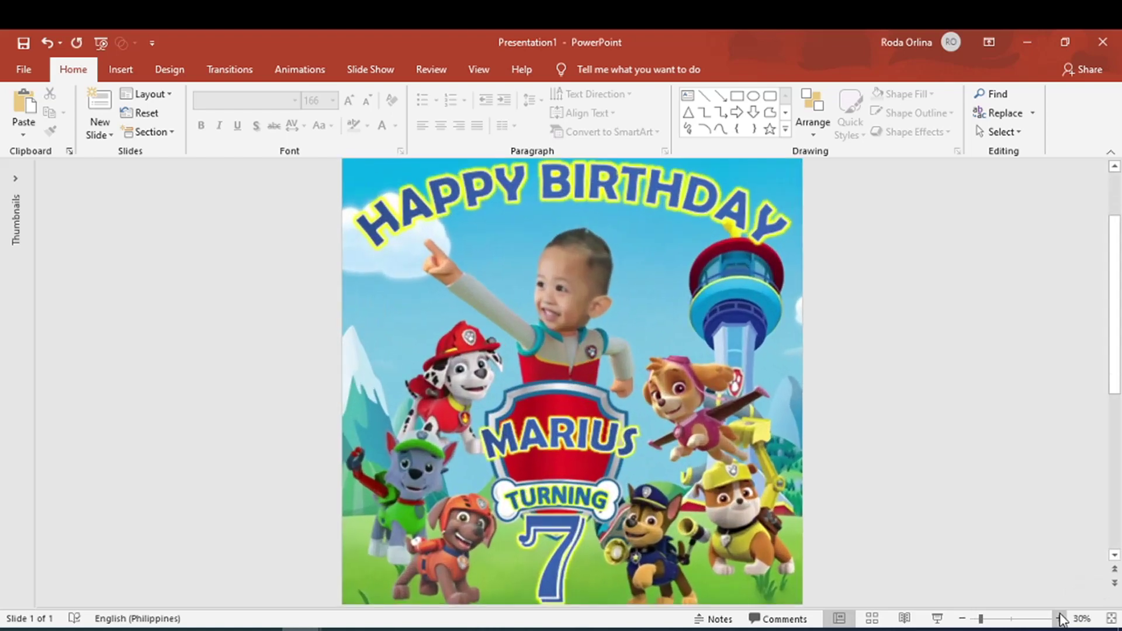
click(1061, 618)
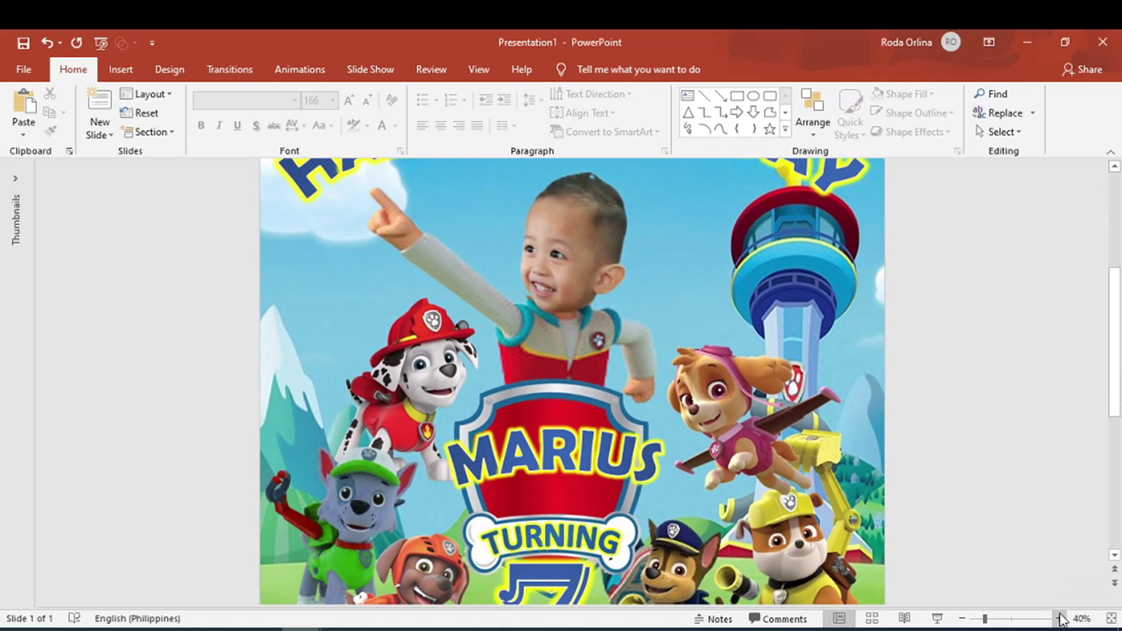
click(1061, 619)
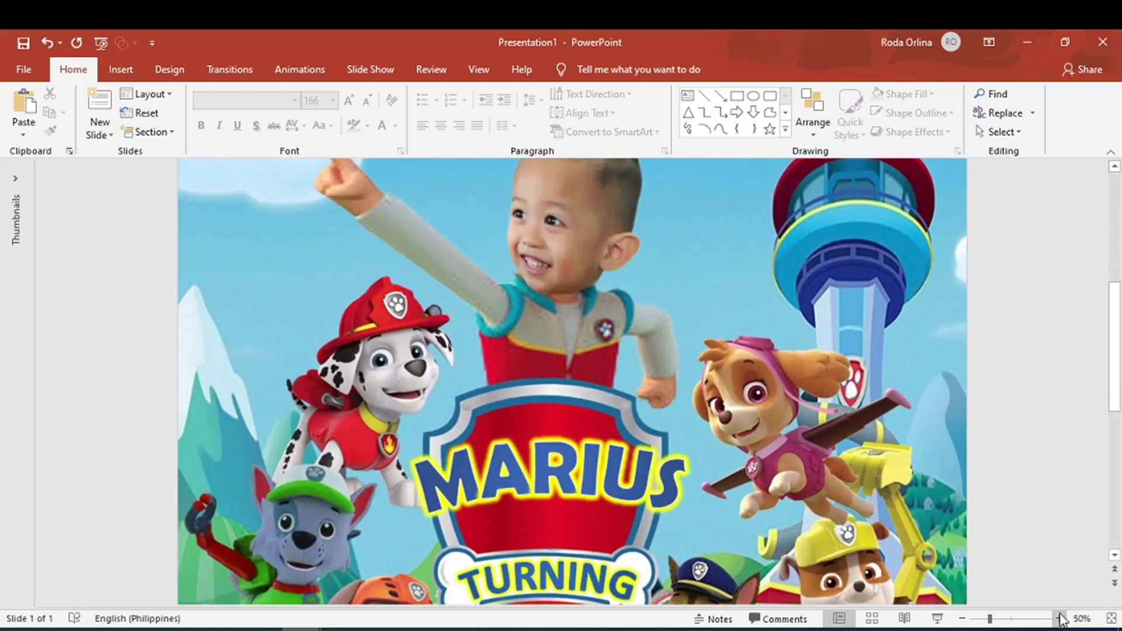
scroll(1025, 494, down, 5)
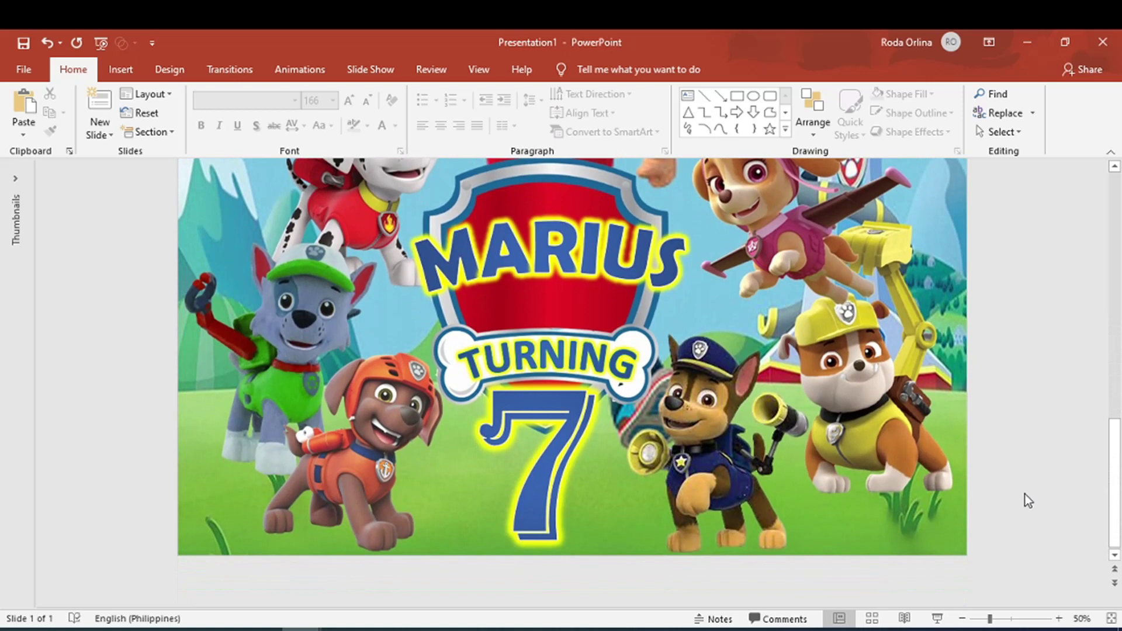
scroll(1025, 495, up, 1)
scroll(1025, 494, up, 2)
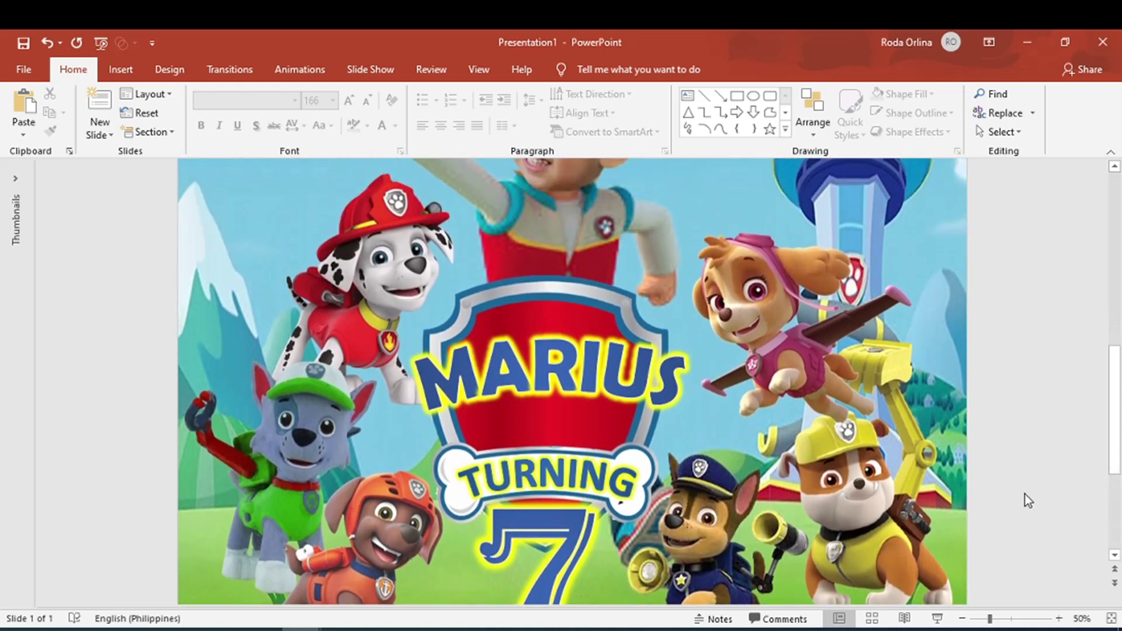
scroll(1025, 494, up, 1)
scroll(1025, 494, up, 2)
scroll(1025, 494, up, 2)
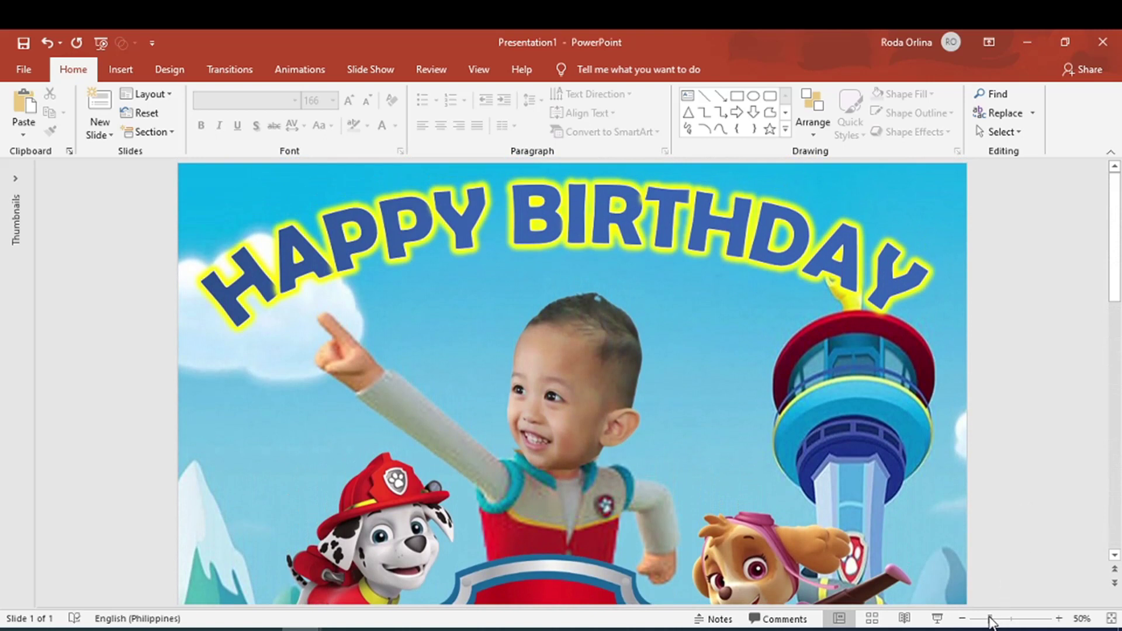
drag(990, 620, 976, 621)
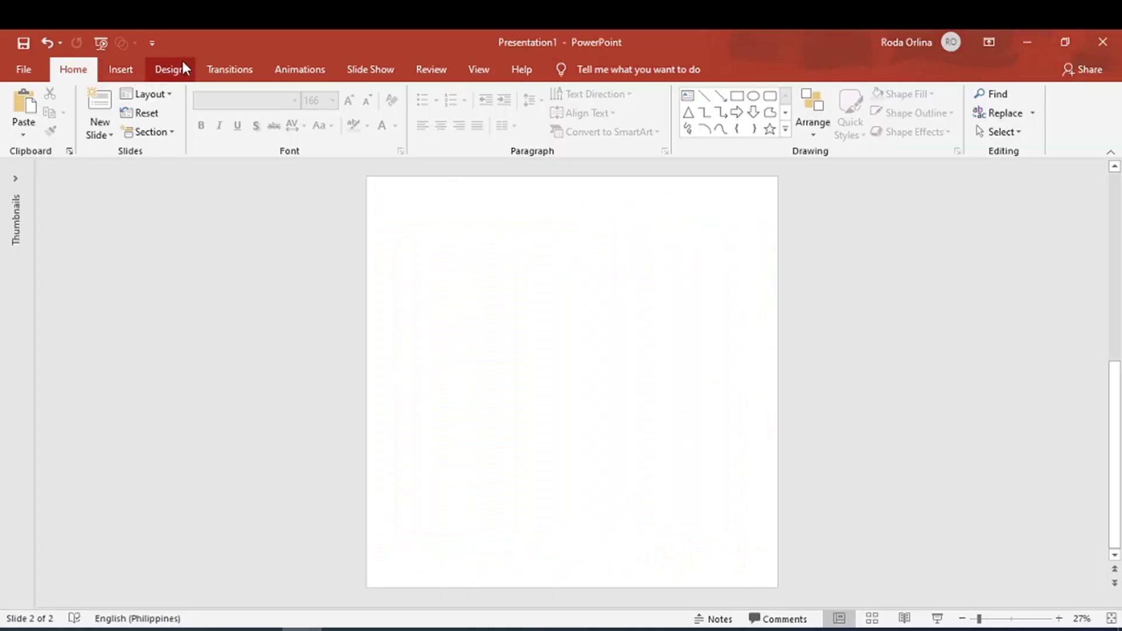
- Set the slide size to a custom 20 by 20 inch square
click(181, 67)
click(1001, 136)
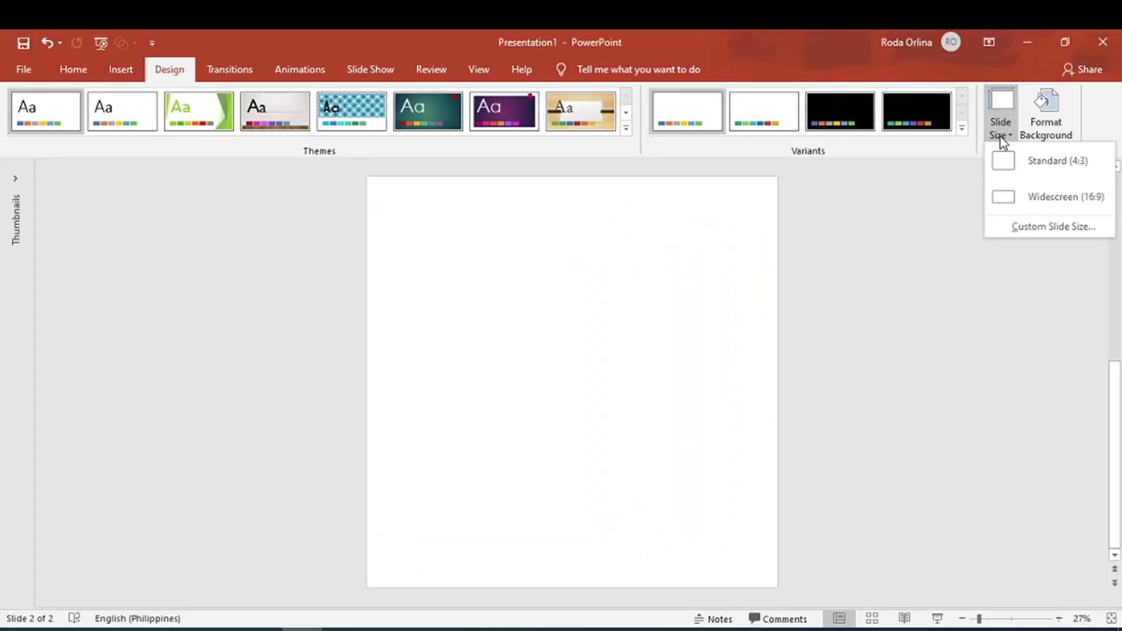
click(1040, 233)
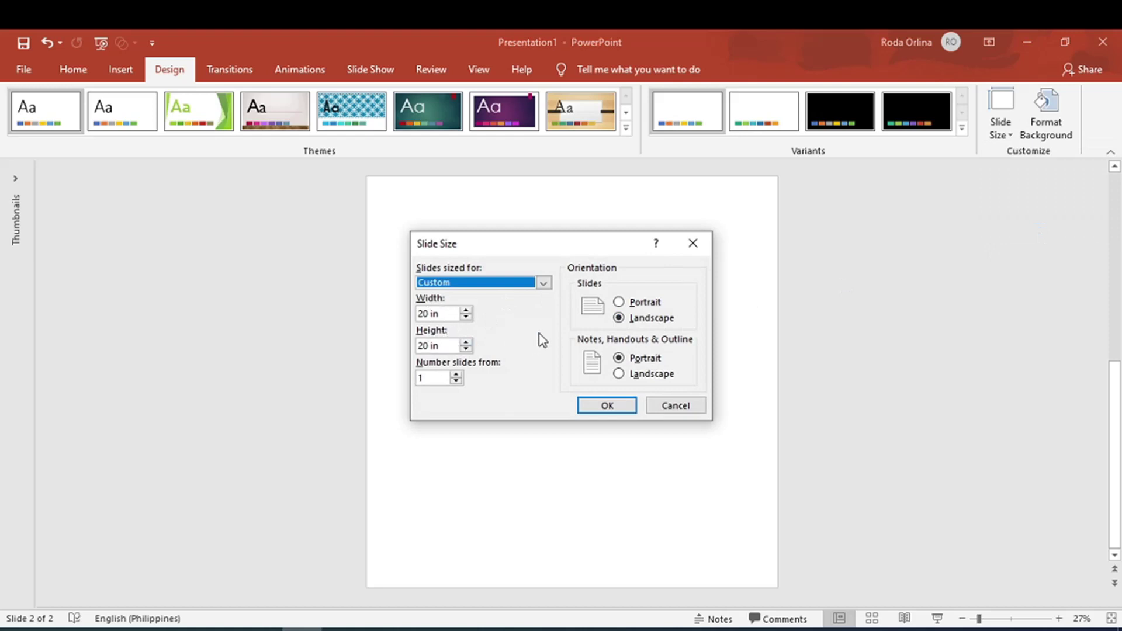
click(614, 409)
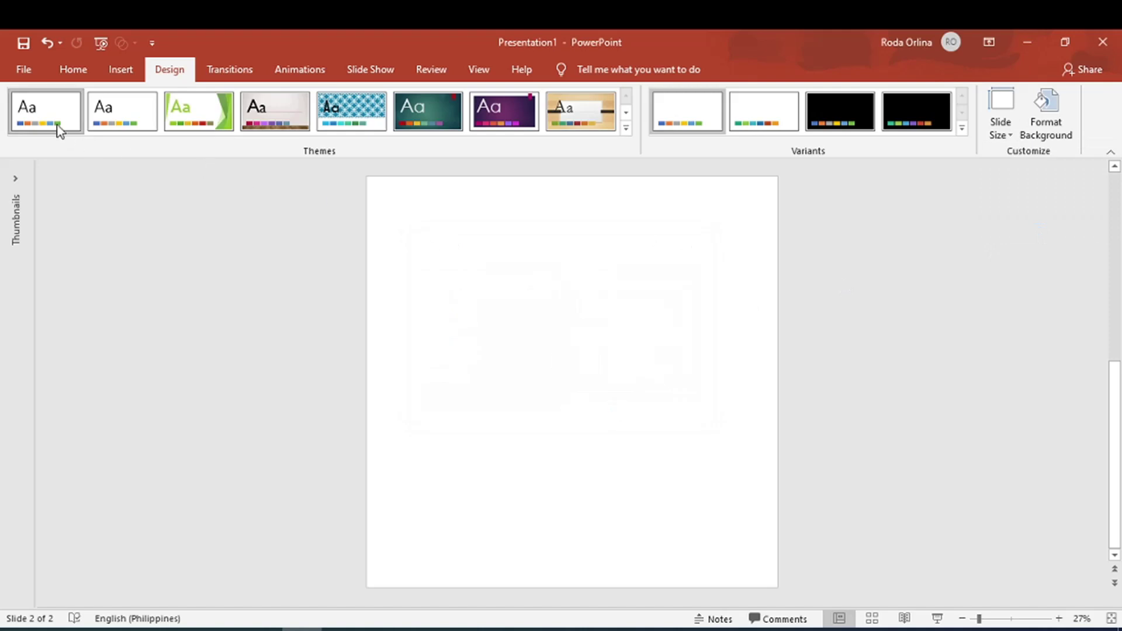
- Insert the pawpatrol 9 background picture from the DOCUMENTS--DHA folder
click(120, 69)
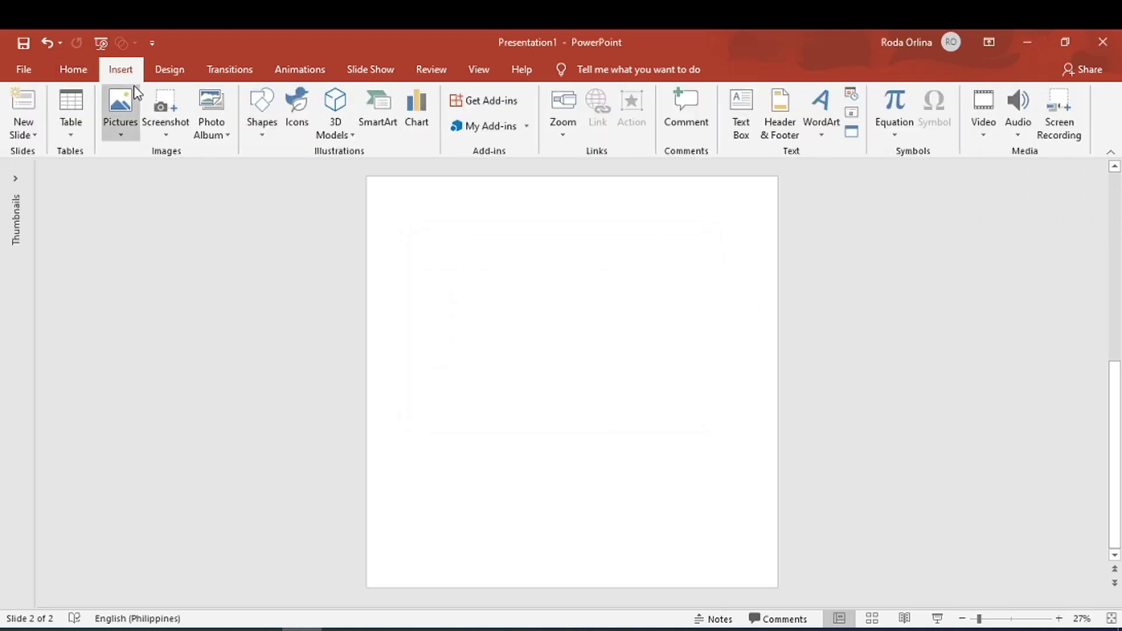
click(123, 130)
click(140, 175)
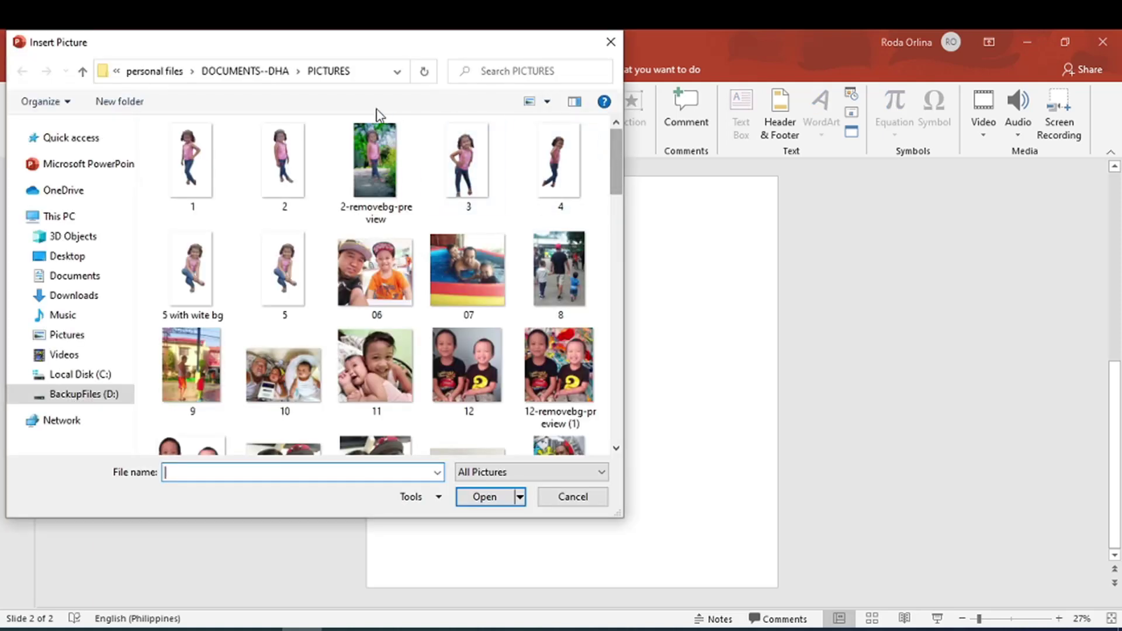
click(244, 72)
scroll(605, 261, down, 5)
scroll(606, 261, down, 2)
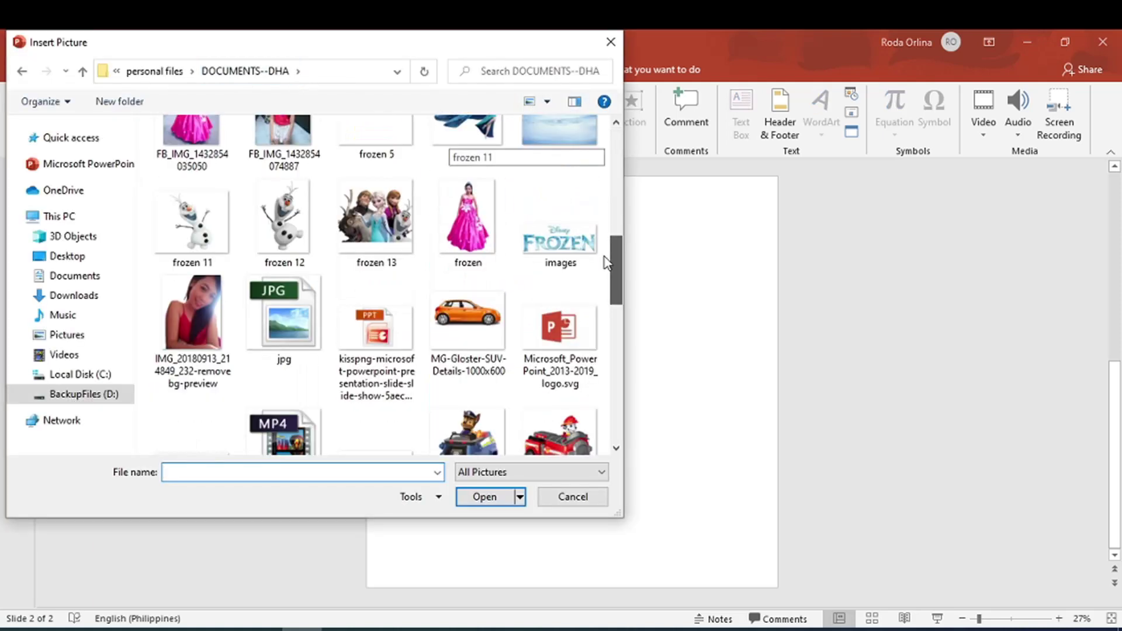
scroll(603, 292, down, 2)
scroll(600, 331, down, 2)
scroll(600, 351, down, 3)
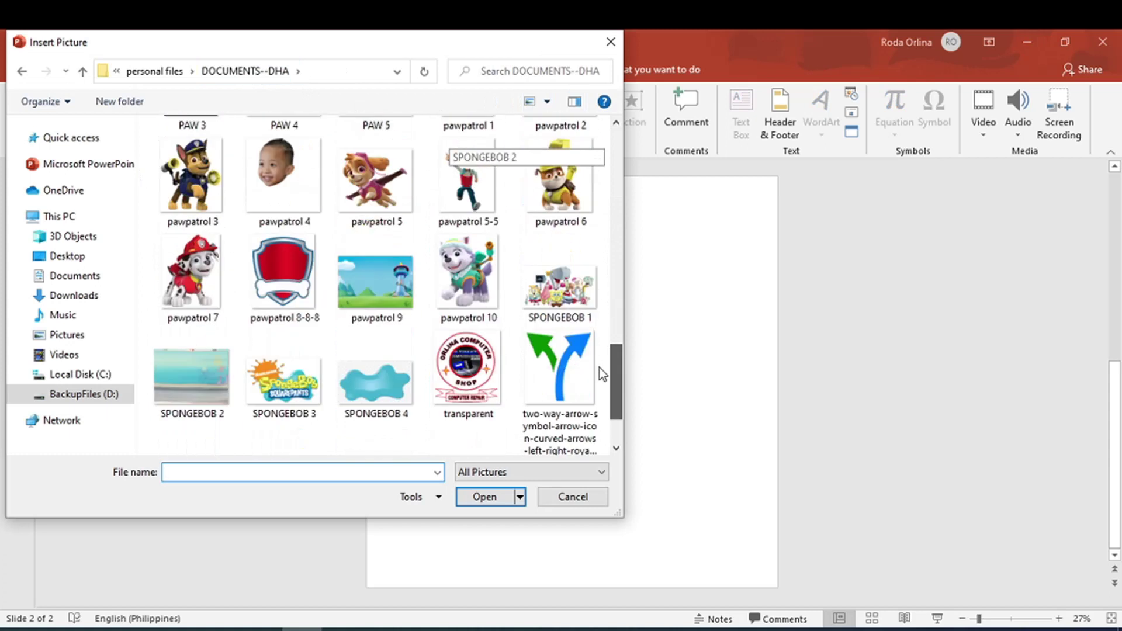
scroll(600, 368, down, 1)
click(389, 266)
click(494, 500)
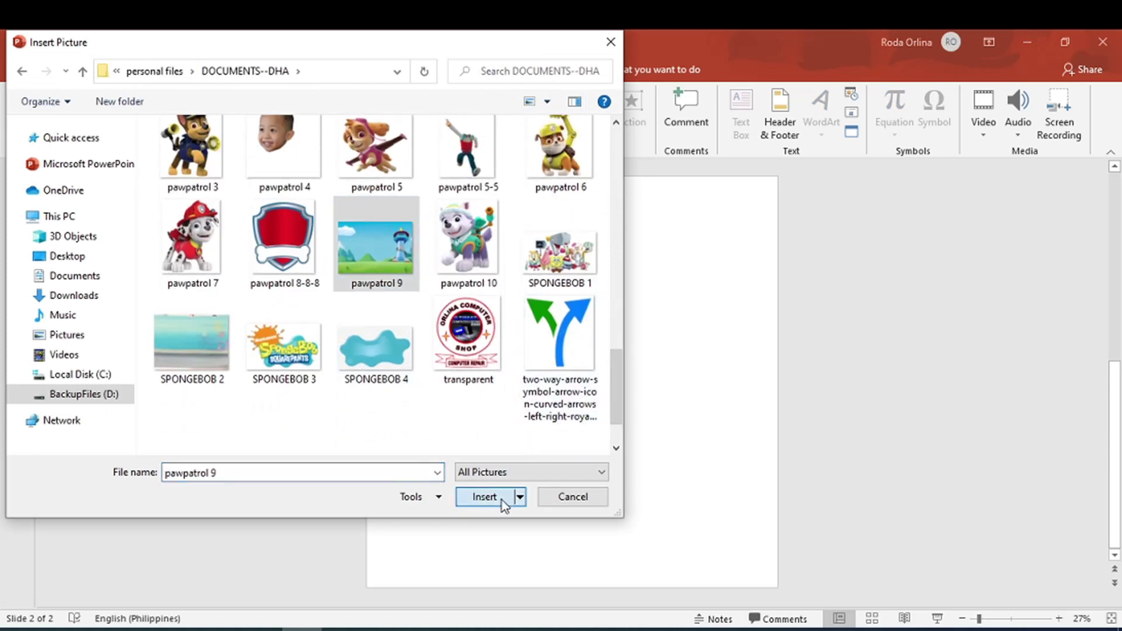
- Move and stretch the pawpatrol 9 picture so it fills the entire slide
drag(534, 410, 511, 315)
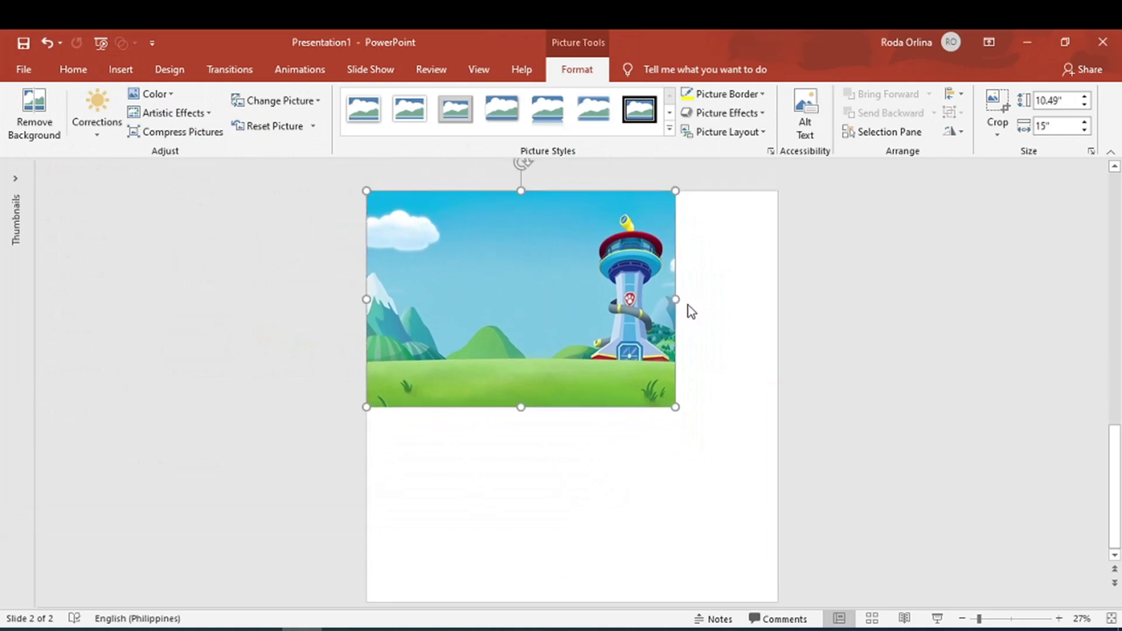
drag(676, 299, 778, 298)
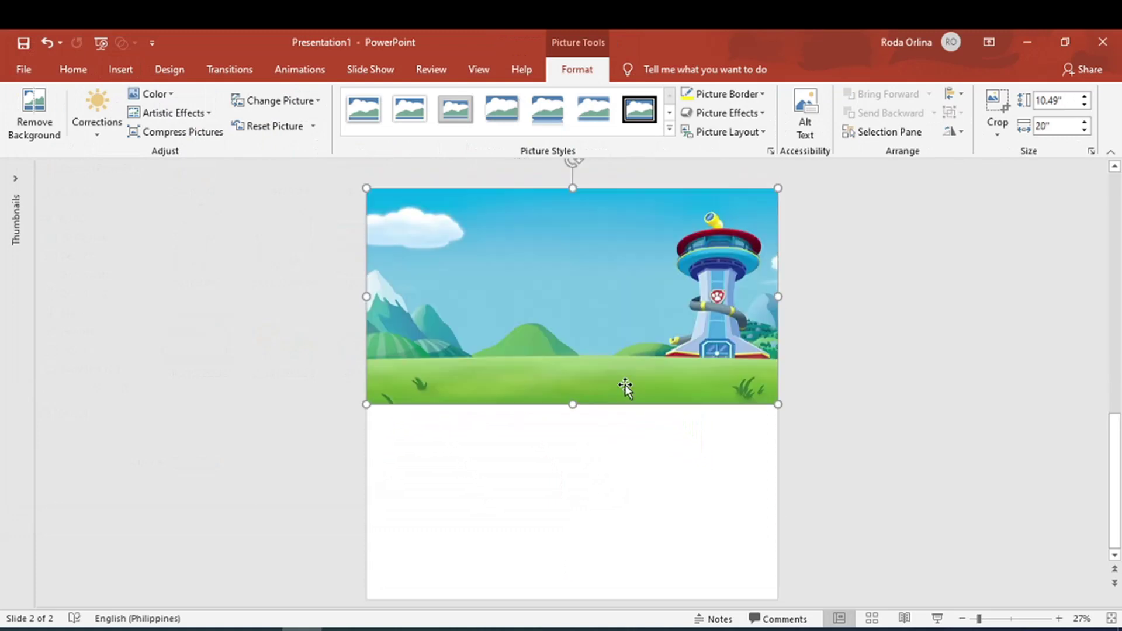
drag(576, 409, 564, 584)
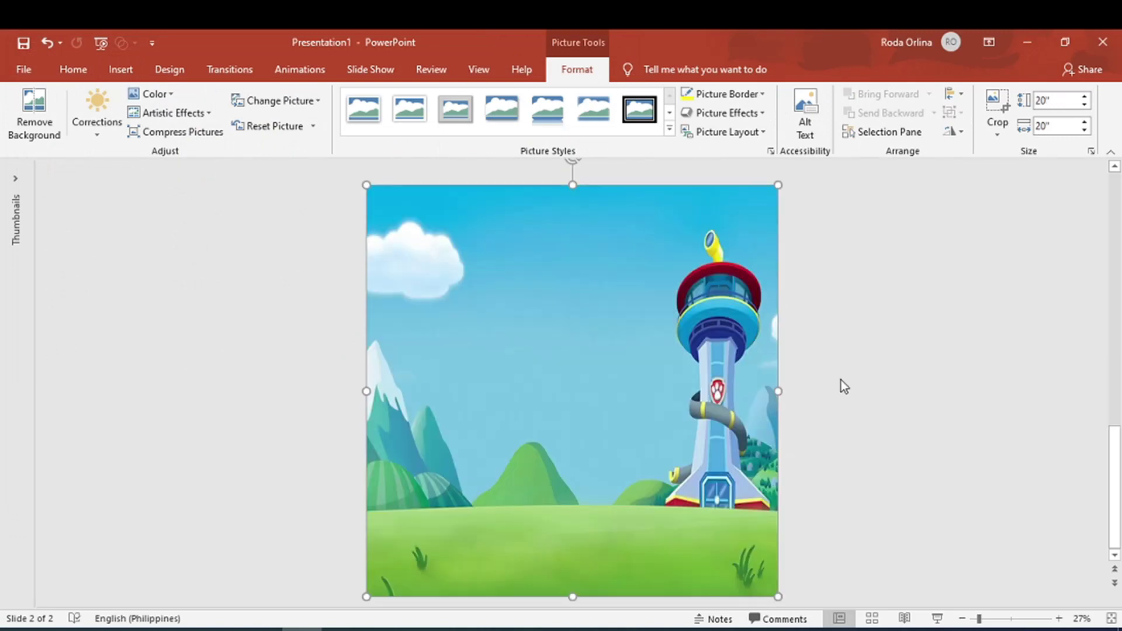
click(844, 384)
click(121, 70)
click(124, 116)
- Insert the pawpatrol 5-5 running body and pawpatrol 4 face pictures together
click(145, 176)
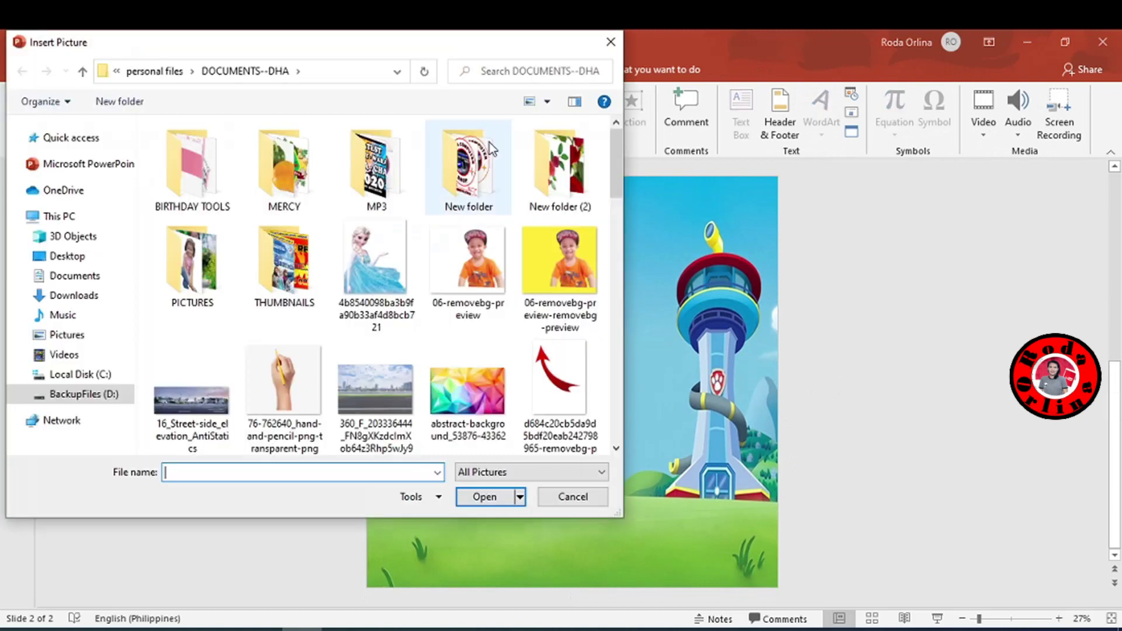
drag(620, 177, 611, 296)
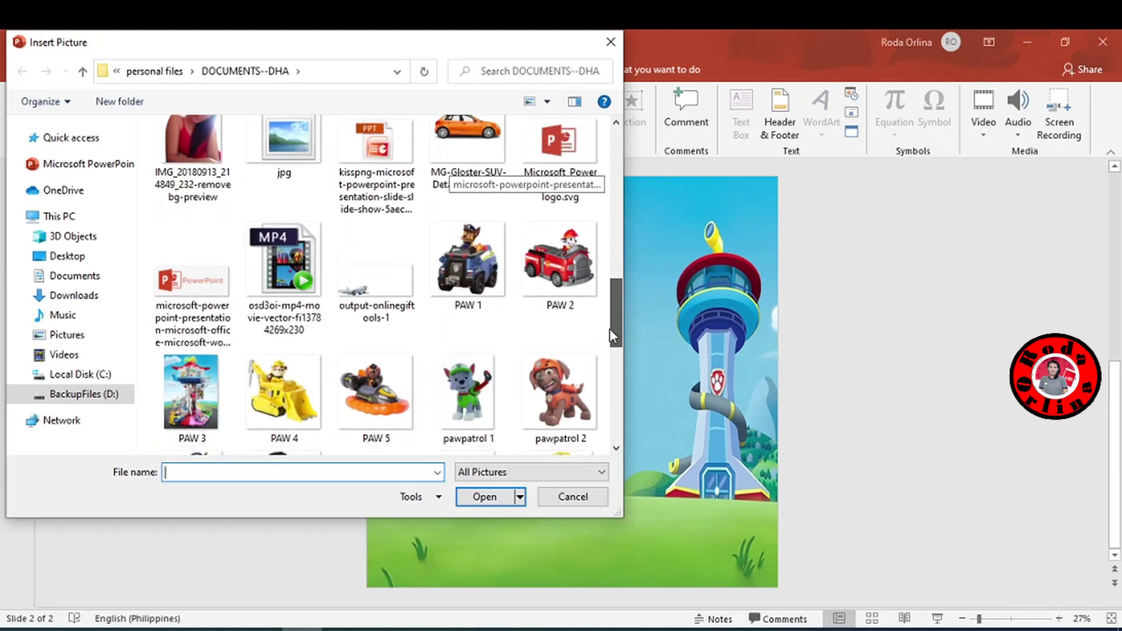
drag(611, 296, 612, 346)
click(462, 392)
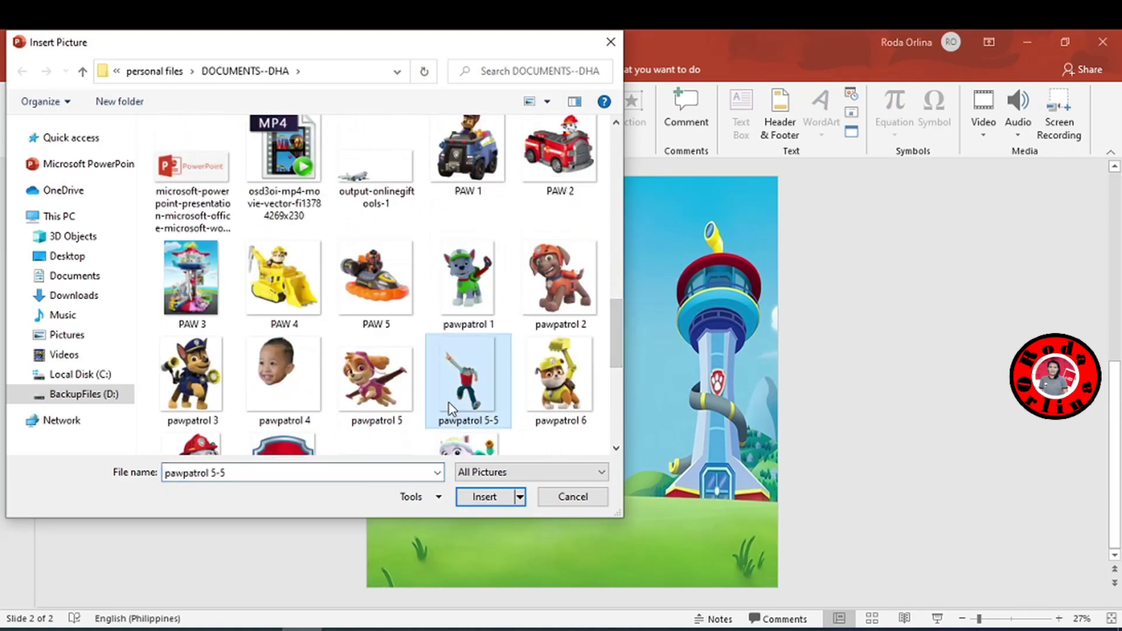
ctrl+click(280, 380)
click(466, 497)
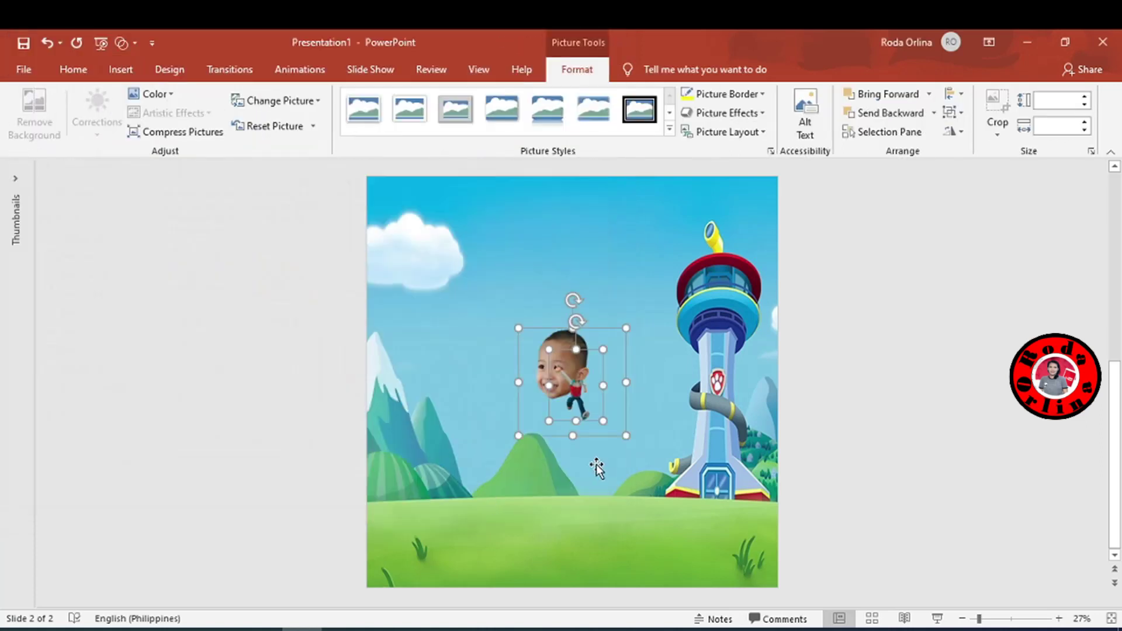
click(917, 348)
- Move the face picture up and crop its right, bottom and left sides tightly around the face
click(549, 362)
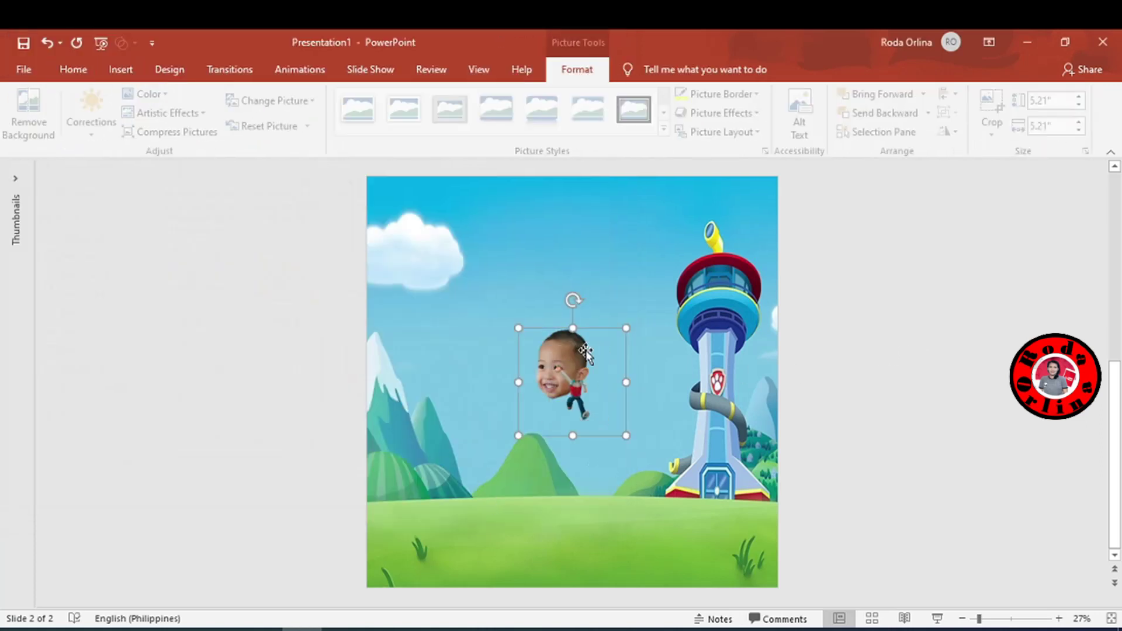
drag(574, 353, 575, 264)
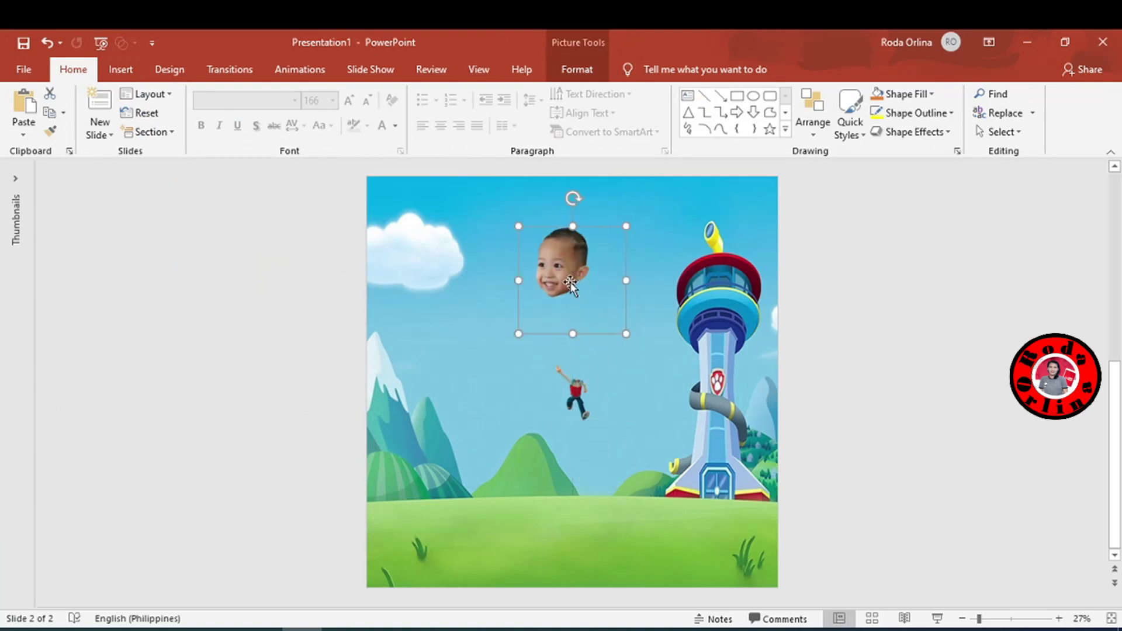
double_click(574, 251)
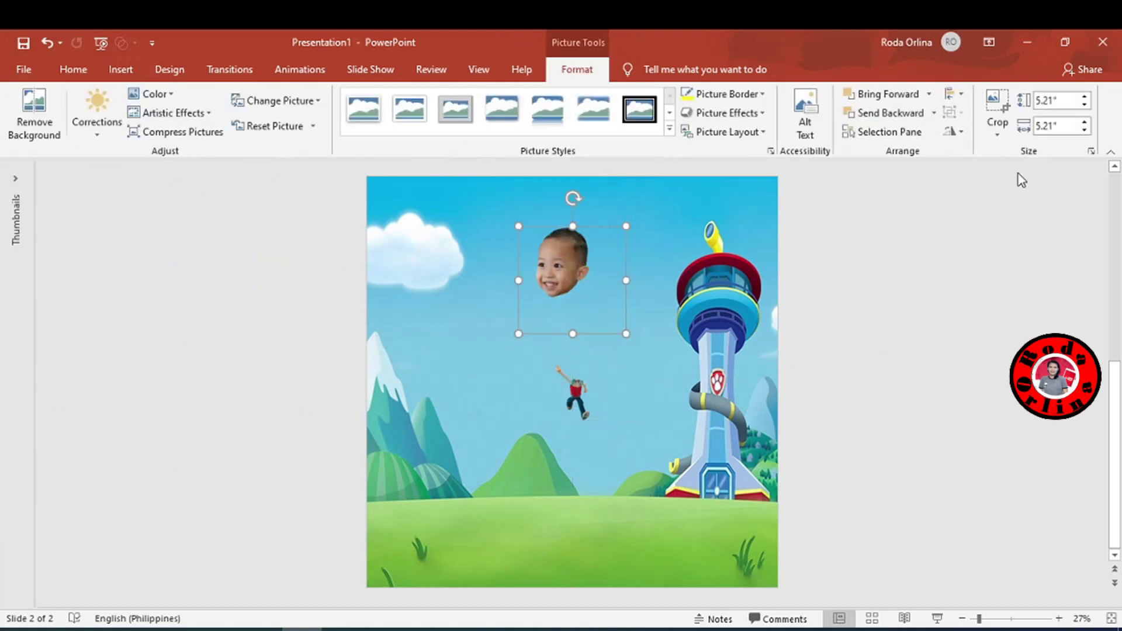
click(997, 114)
drag(624, 280, 591, 280)
drag(554, 334, 556, 308)
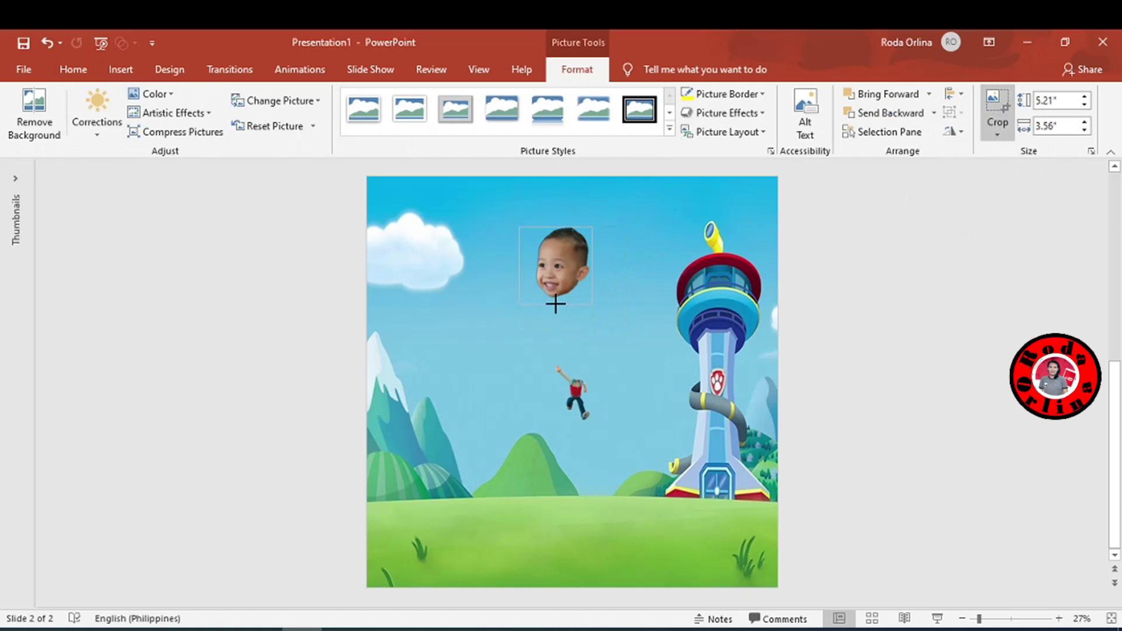
drag(557, 304, 557, 303)
drag(520, 266, 531, 266)
click(902, 268)
- Enlarge the running body picture to about 15.72" by 9.84"
click(566, 394)
drag(603, 421, 640, 567)
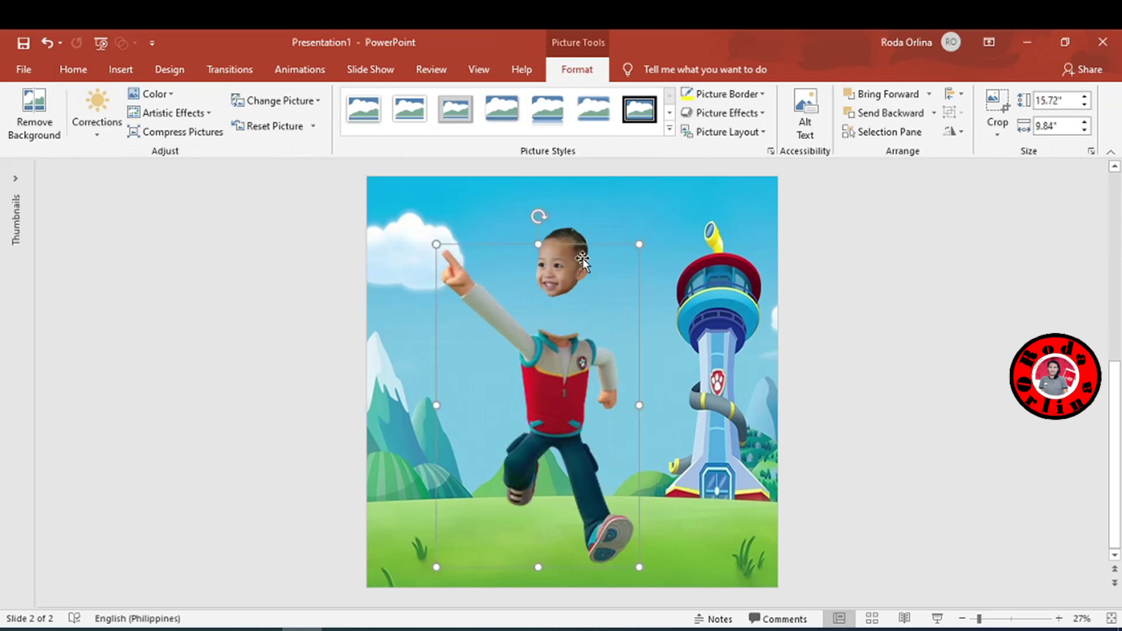
click(897, 281)
click(569, 261)
click(565, 257)
- Place the face on the body's neck, give it a 3-D Perspective rotation, and enlarge it to about 4.96" by 4.47"
drag(572, 286, 566, 295)
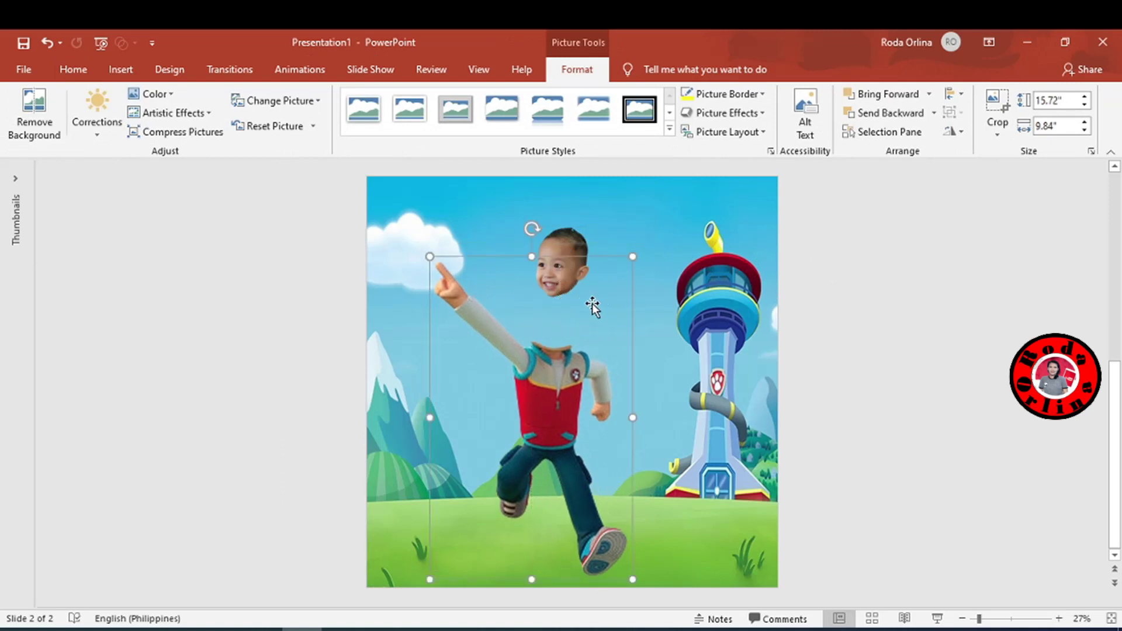
click(570, 243)
drag(570, 243, 556, 297)
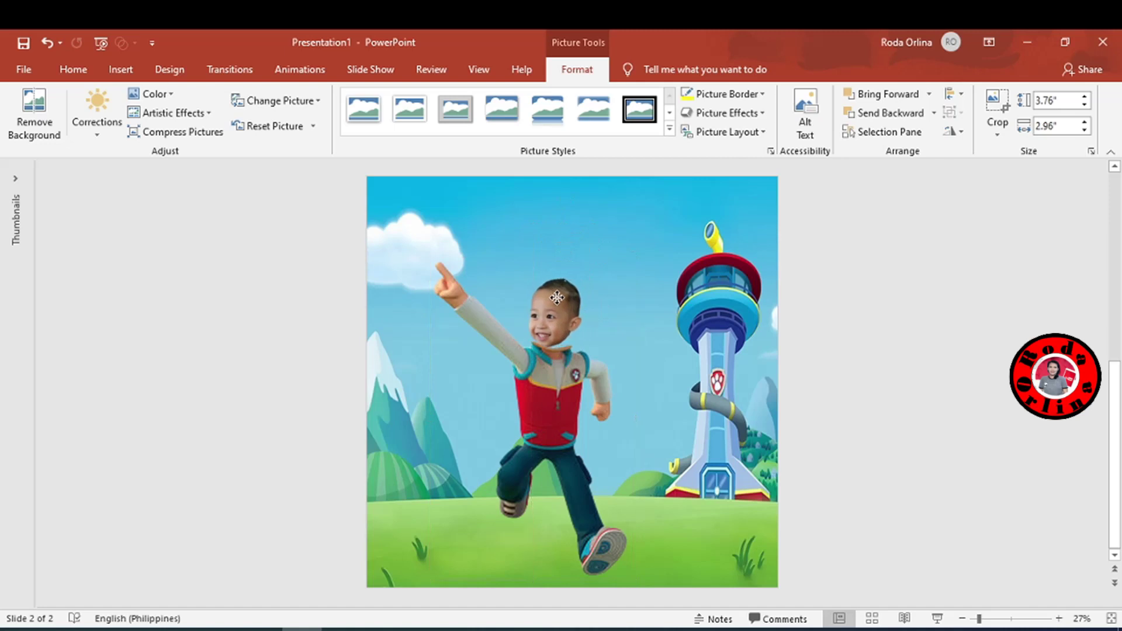
click(745, 111)
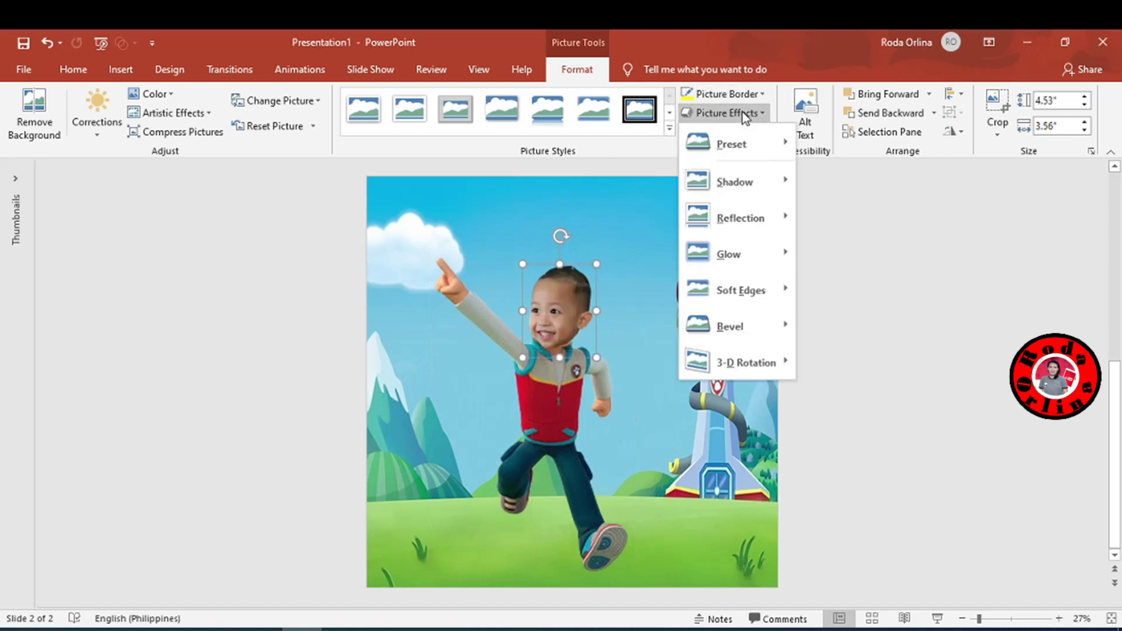
mouse_move(745, 362)
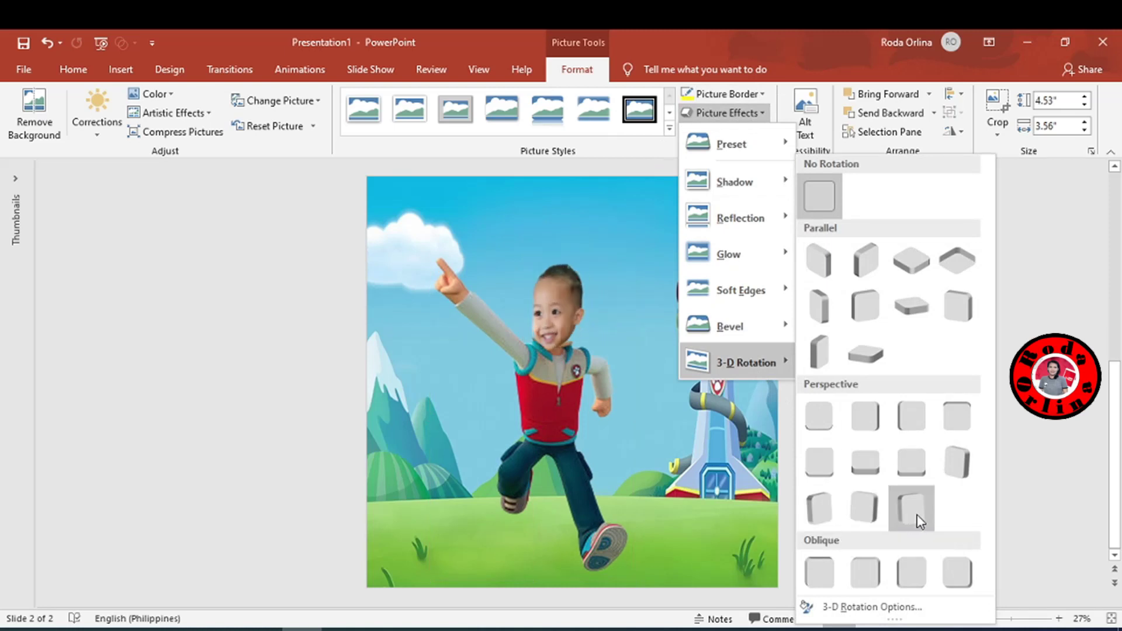
click(864, 513)
drag(597, 312, 602, 314)
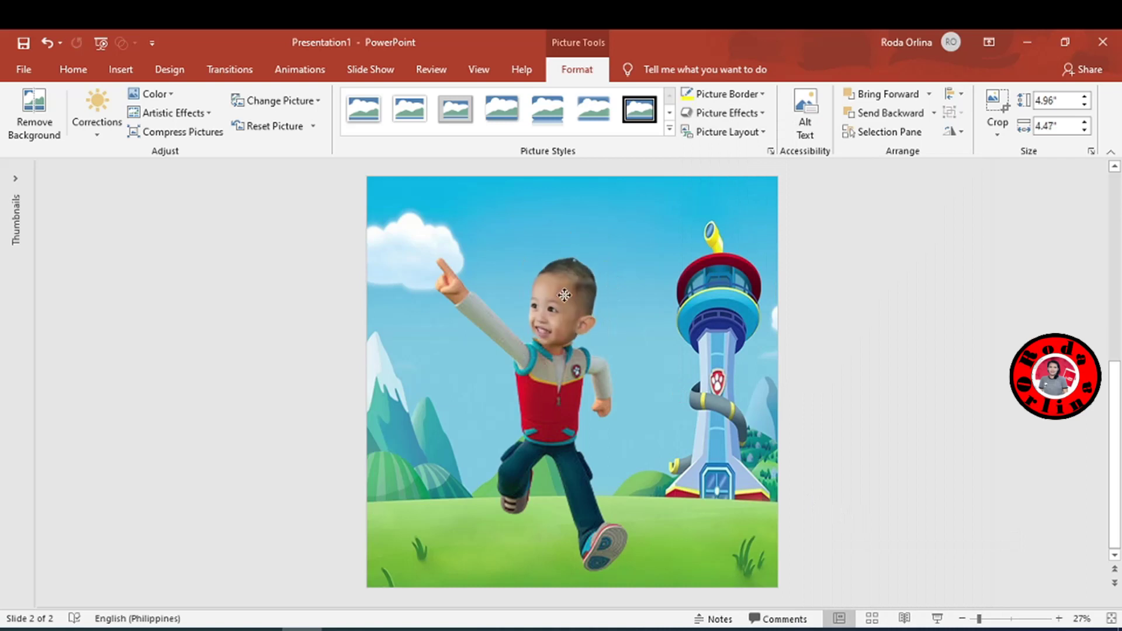
click(852, 282)
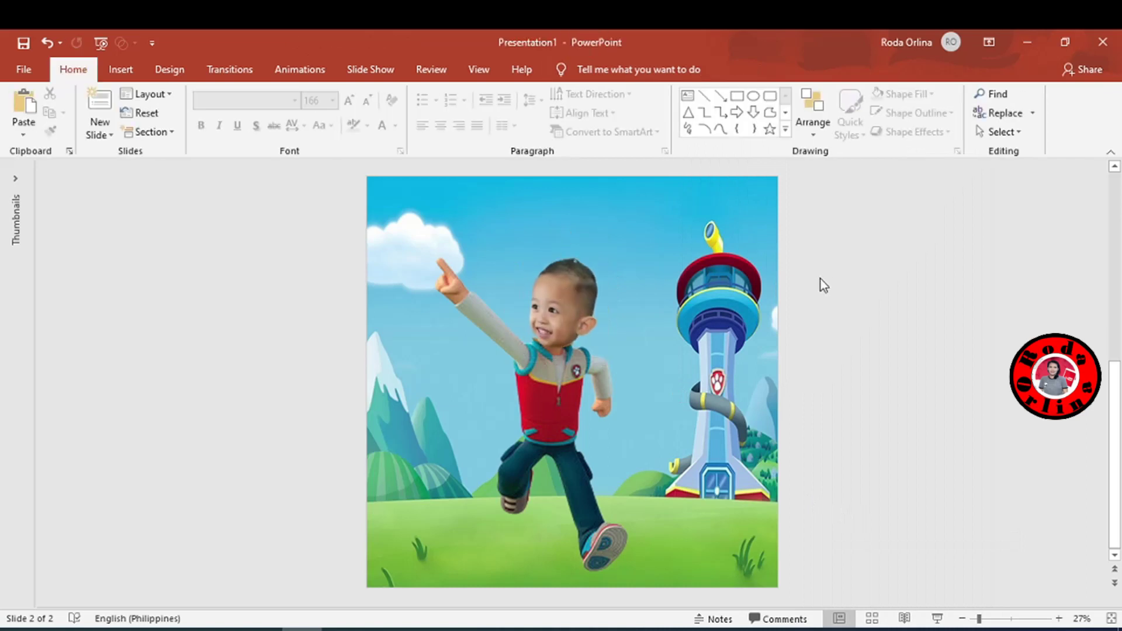
- Group the body and face pictures into one figure
click(561, 451)
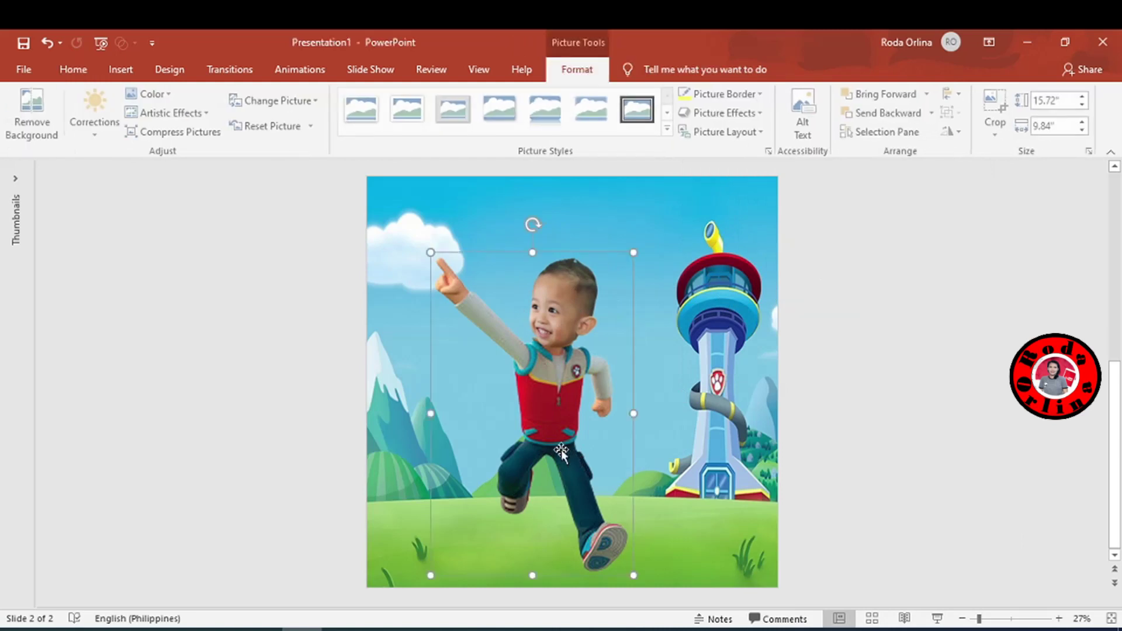
shift+click(570, 314)
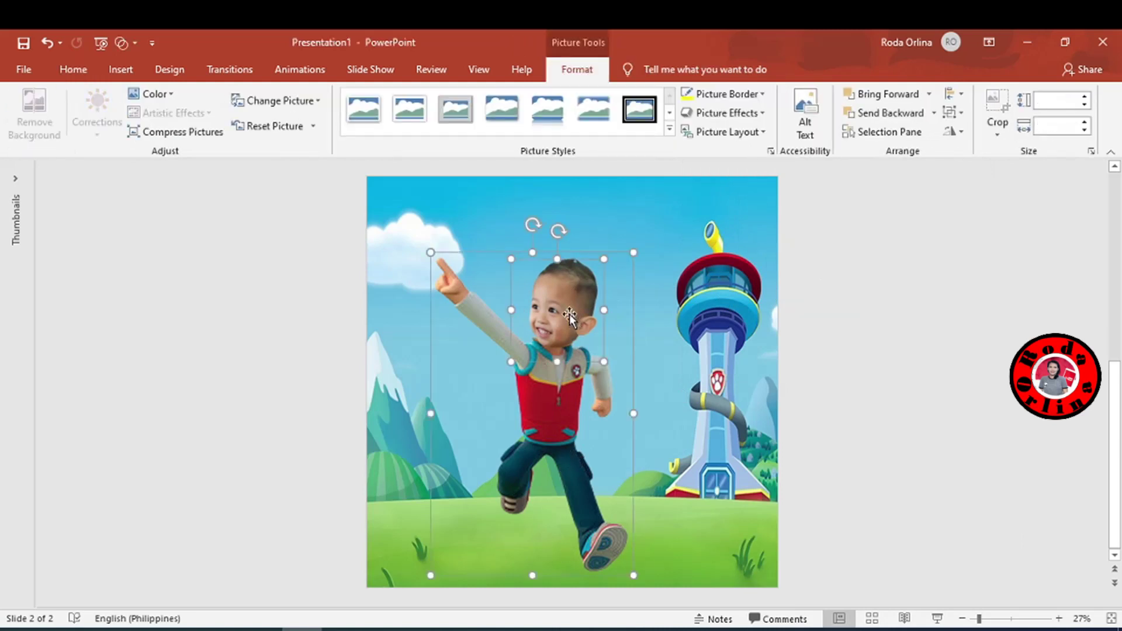
right_click(518, 322)
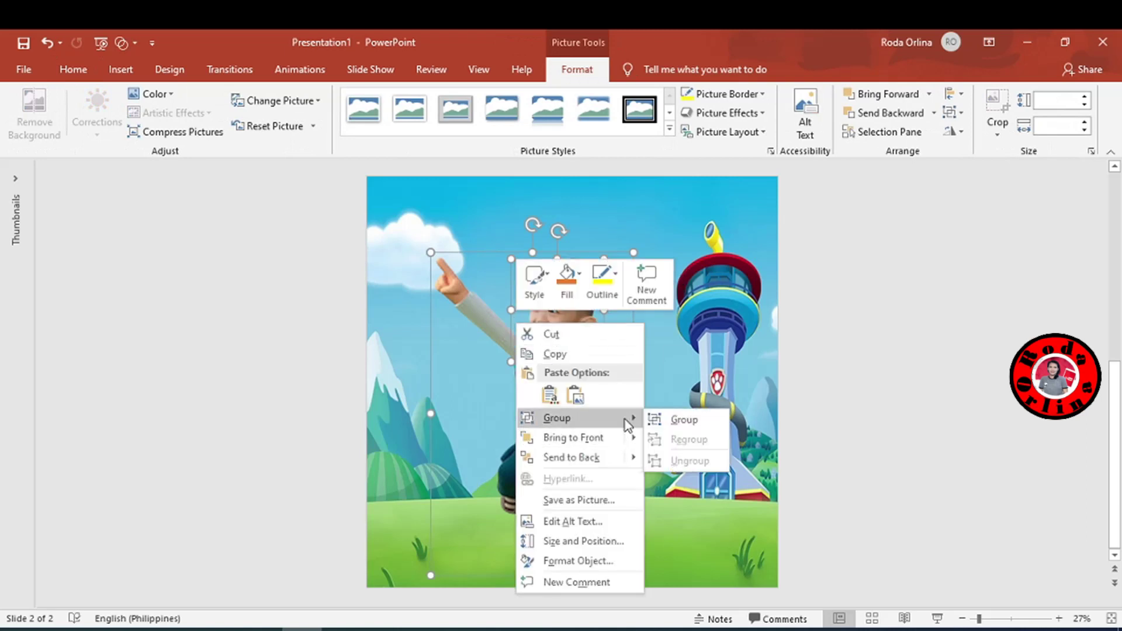
click(687, 421)
- Move the figure up and left, shrink it slightly, and regroup the pictures
click(954, 345)
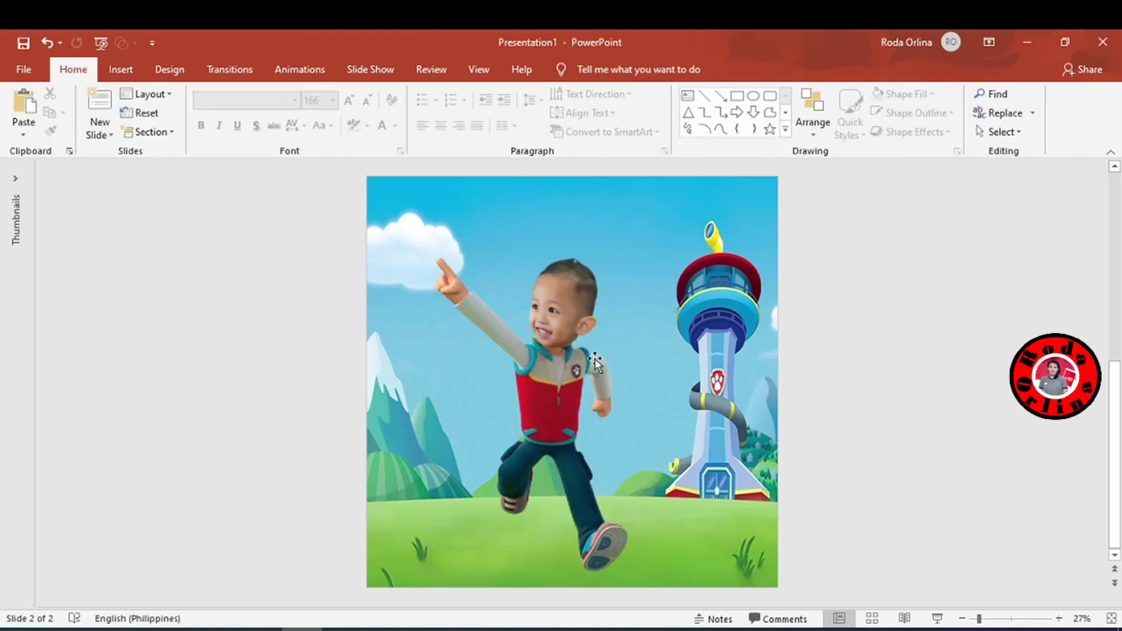
mouse_move(585, 480)
mouse_down()
mouse_move(524, 433)
mouse_move(570, 427)
mouse_move(577, 441)
mouse_up()
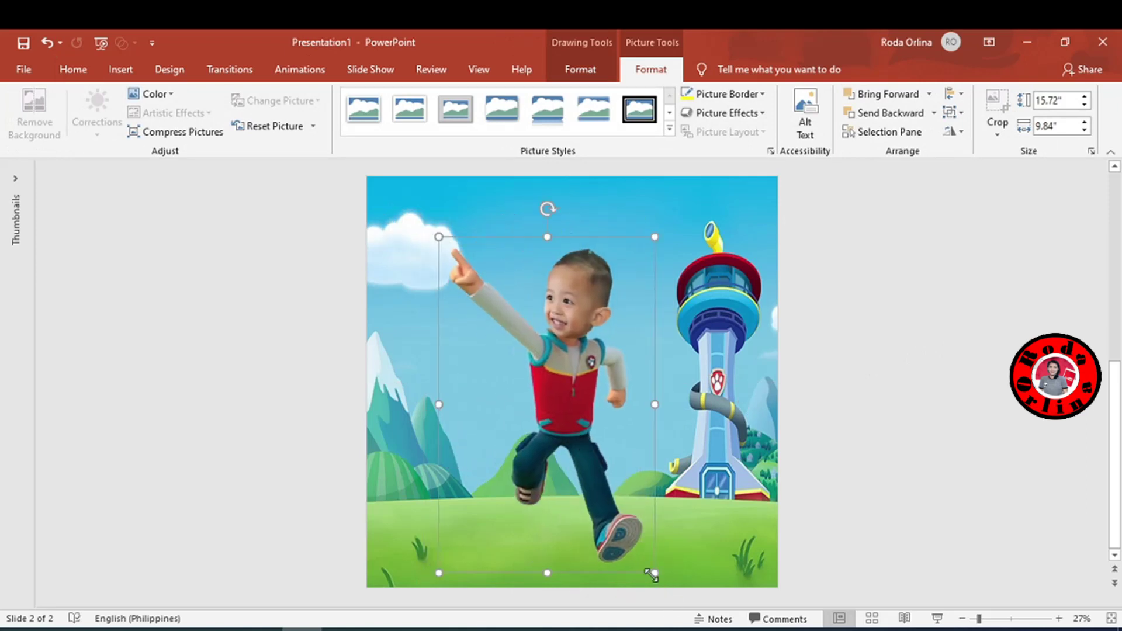
drag(655, 572, 647, 537)
right_click(553, 430)
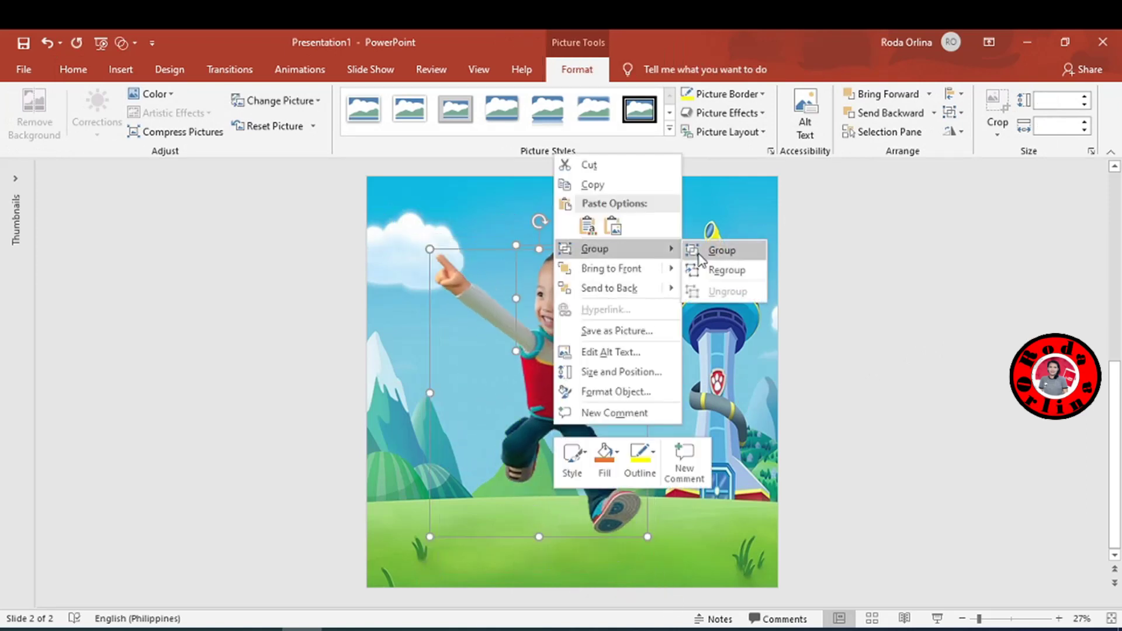
click(724, 251)
click(886, 270)
click(560, 349)
- Insert the pawpatrol 8-8-8 shield picture onto the slide
click(123, 70)
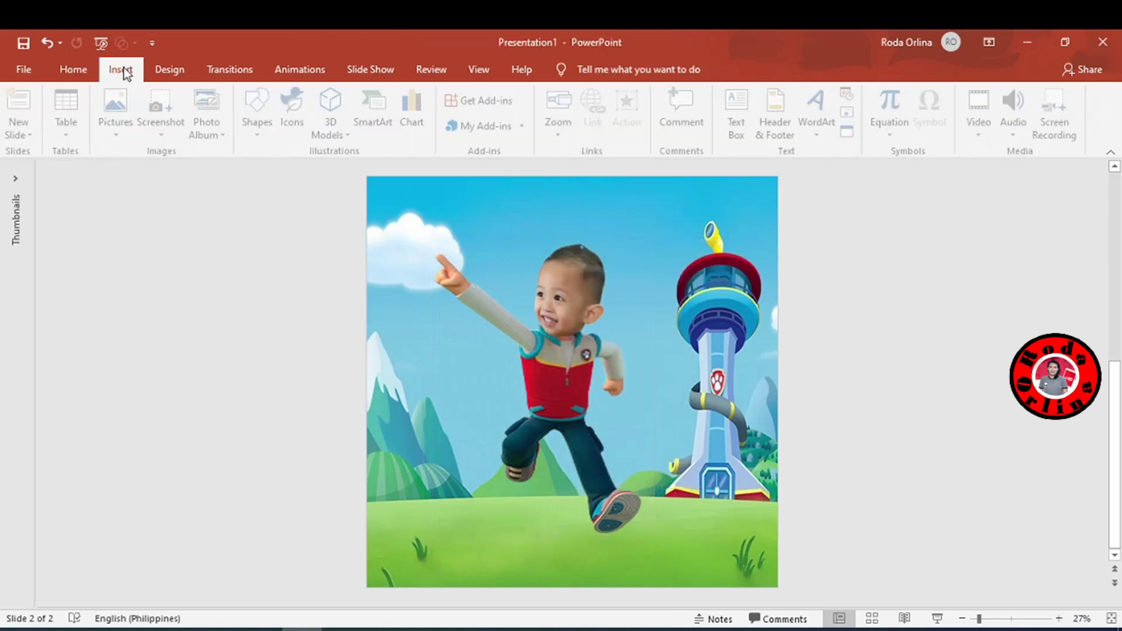
click(125, 132)
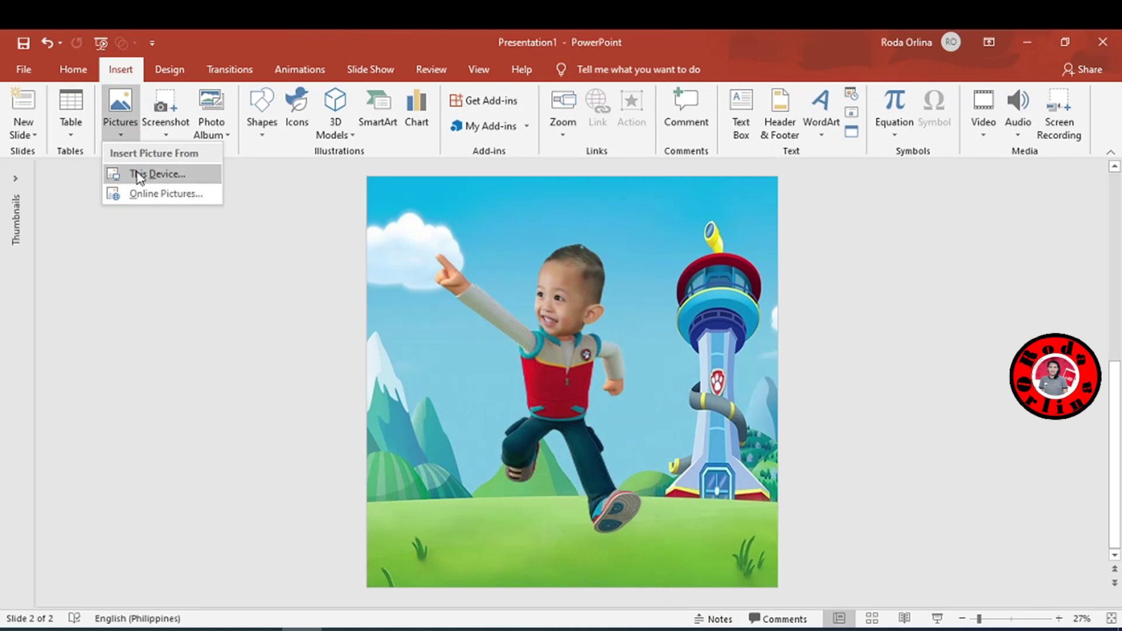
click(135, 179)
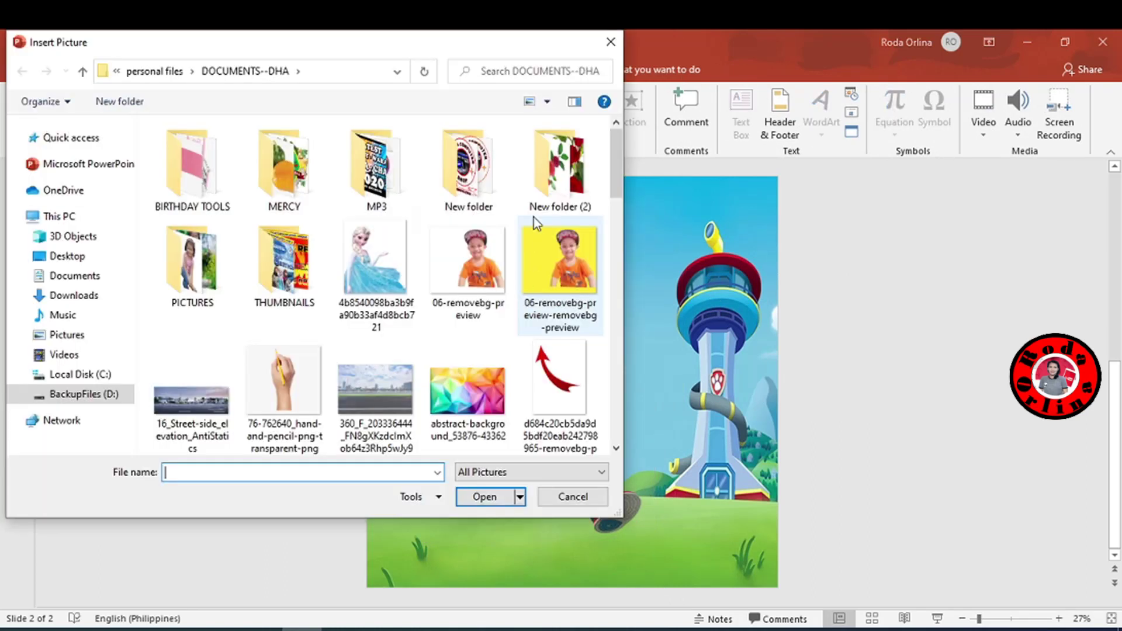
drag(618, 173, 613, 351)
click(289, 397)
click(488, 503)
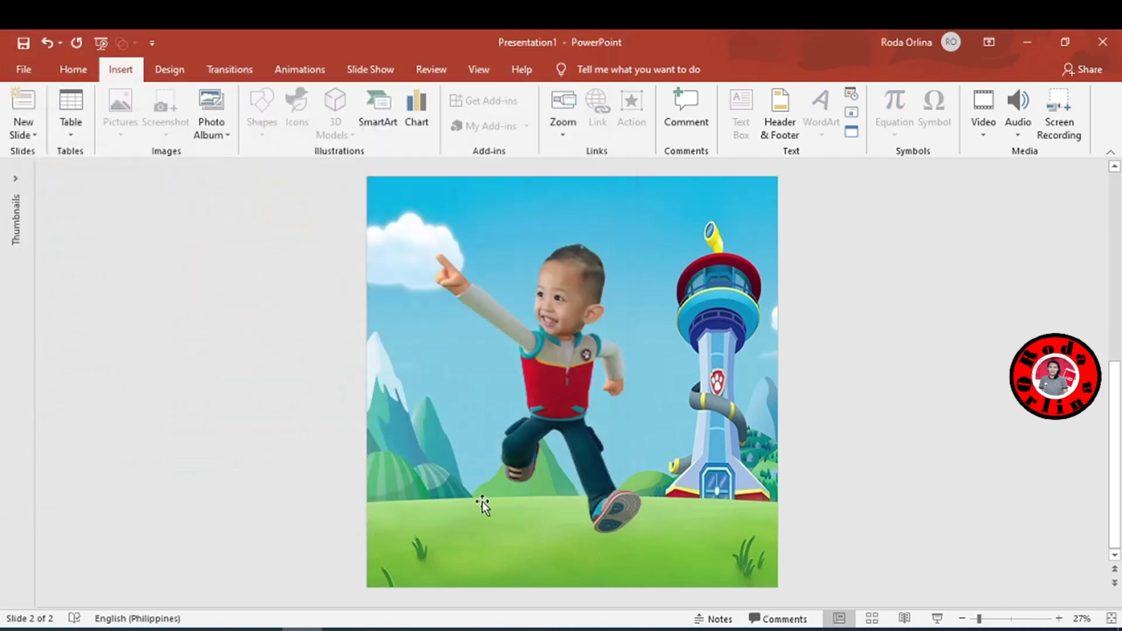
key(ctrl+z)
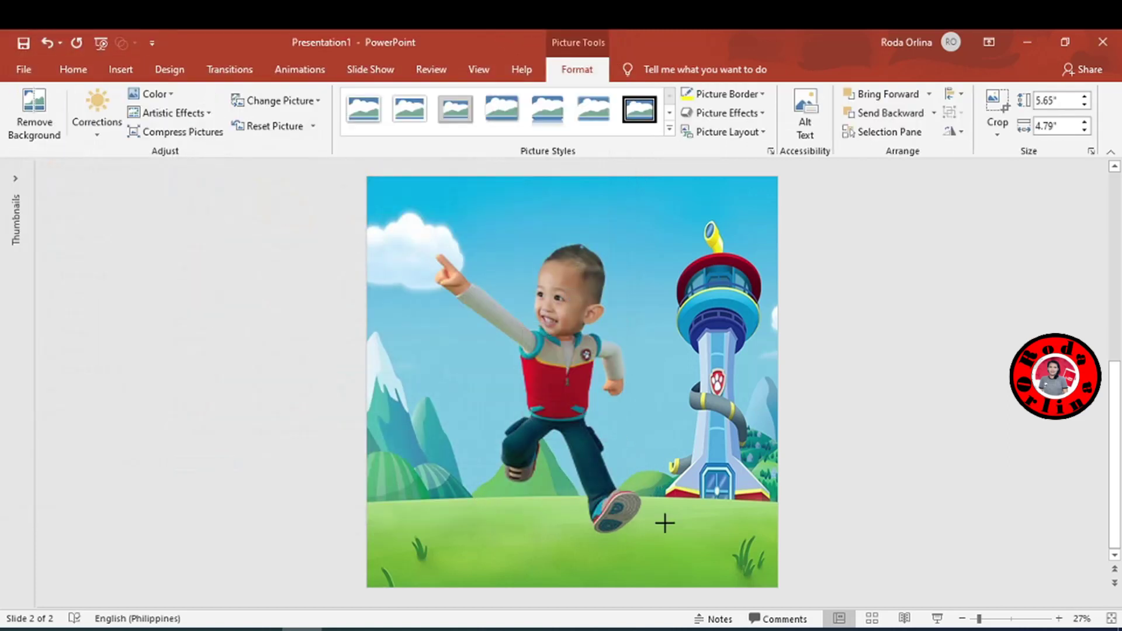
key(ctrl+y)
- Shrink the shield to about 7.54" by 6.4" and move it over the boy's body
drag(686, 519, 656, 479)
drag(604, 409, 566, 449)
click(121, 69)
click(120, 108)
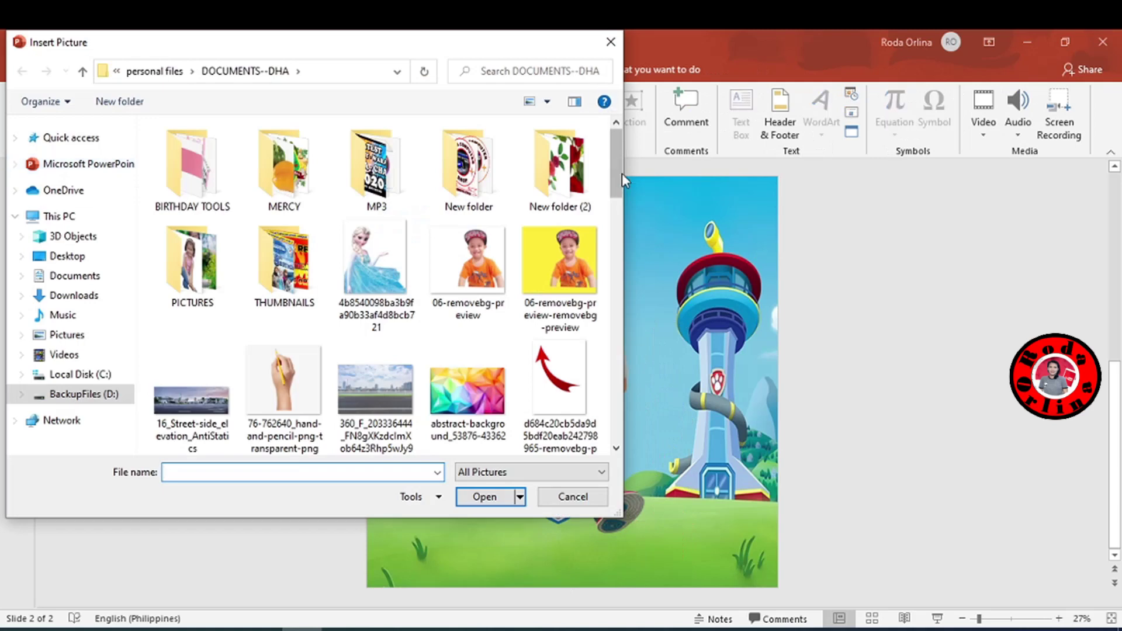
- Insert the pawpatrol 3 pup picture and move it toward the shield
drag(622, 173, 595, 377)
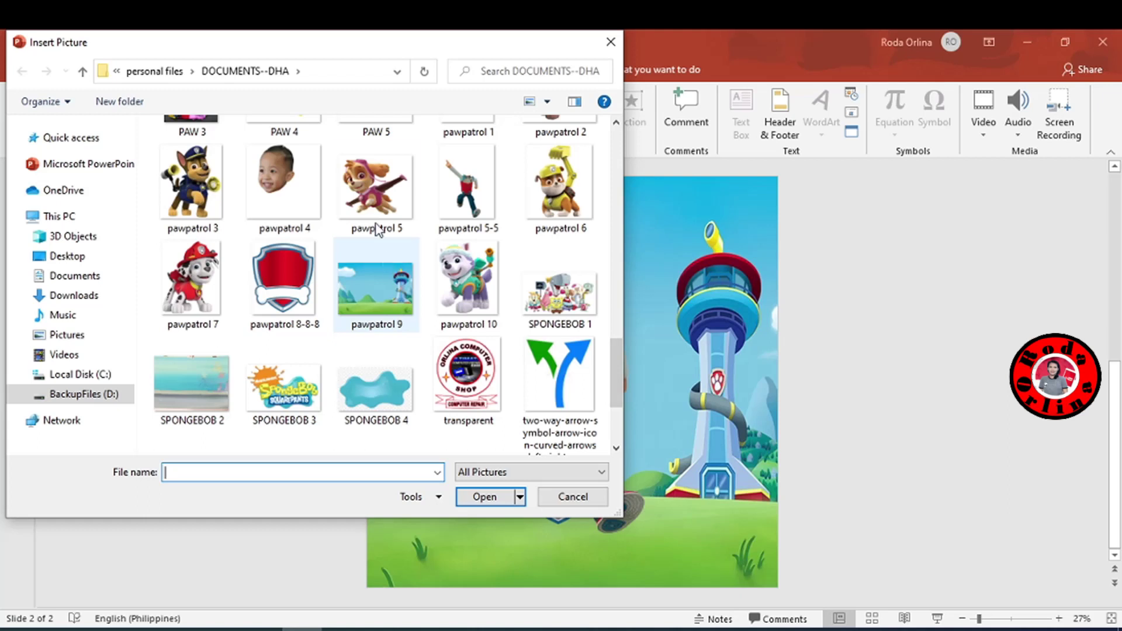
click(374, 187)
ctrl+click(193, 188)
ctrl+click(558, 187)
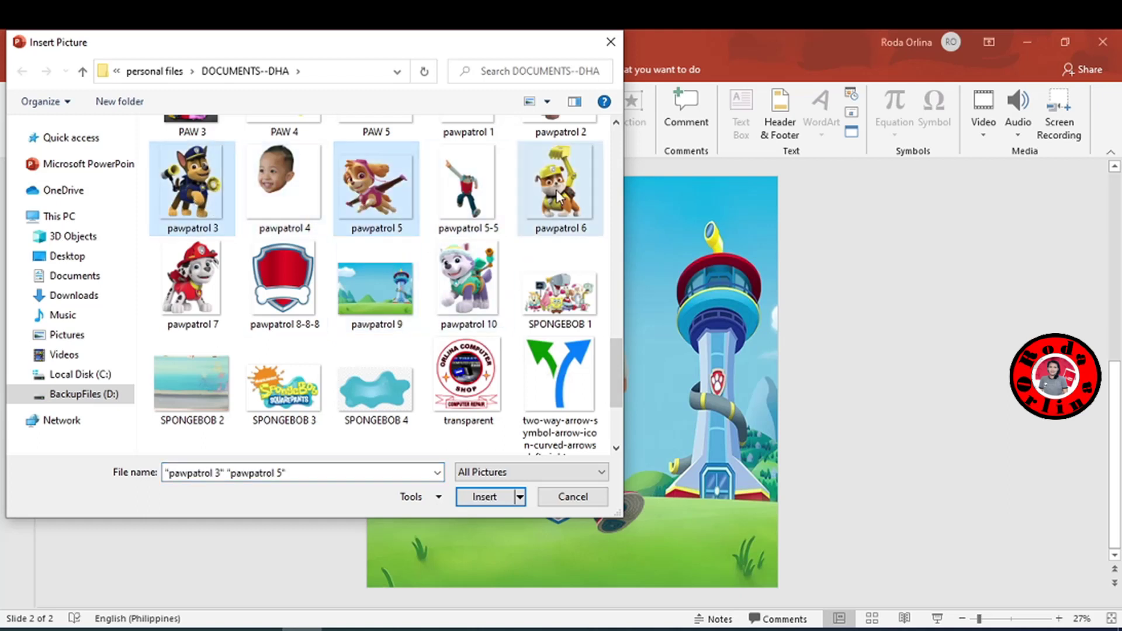
ctrl+click(202, 298)
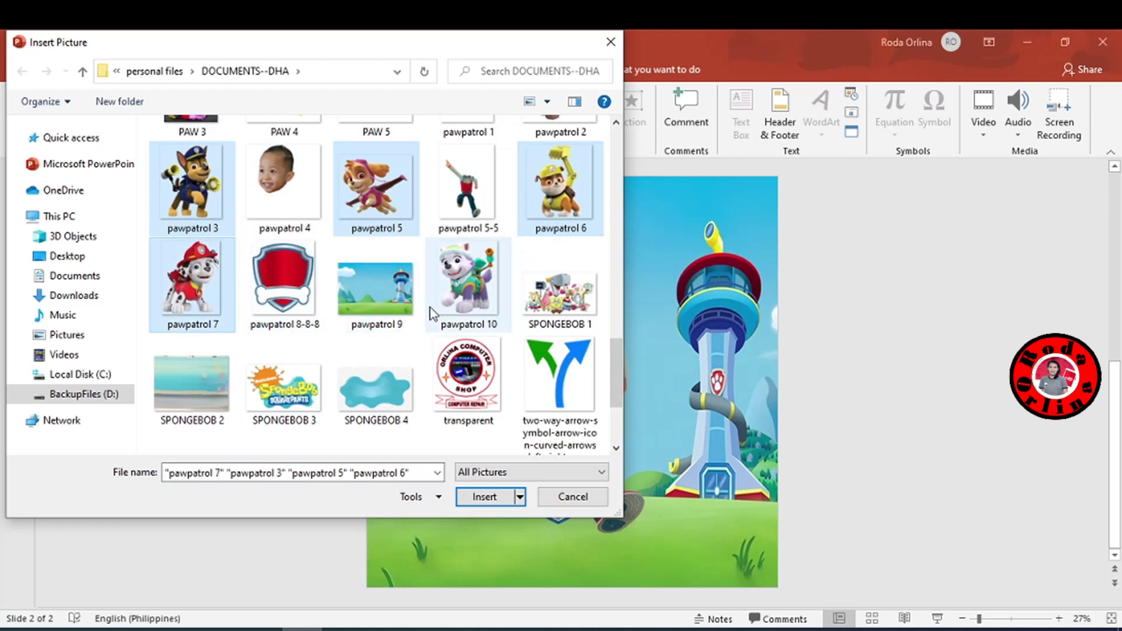
click(227, 199)
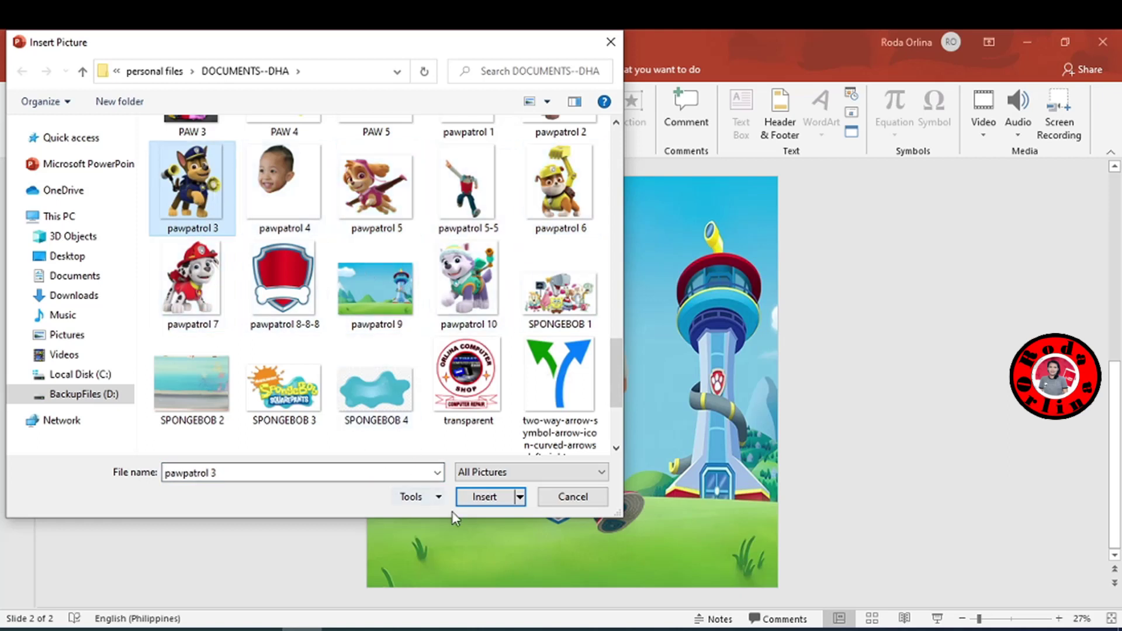
click(482, 497)
mouse_move(596, 409)
mouse_down()
mouse_move(666, 514)
mouse_move(675, 509)
mouse_up()
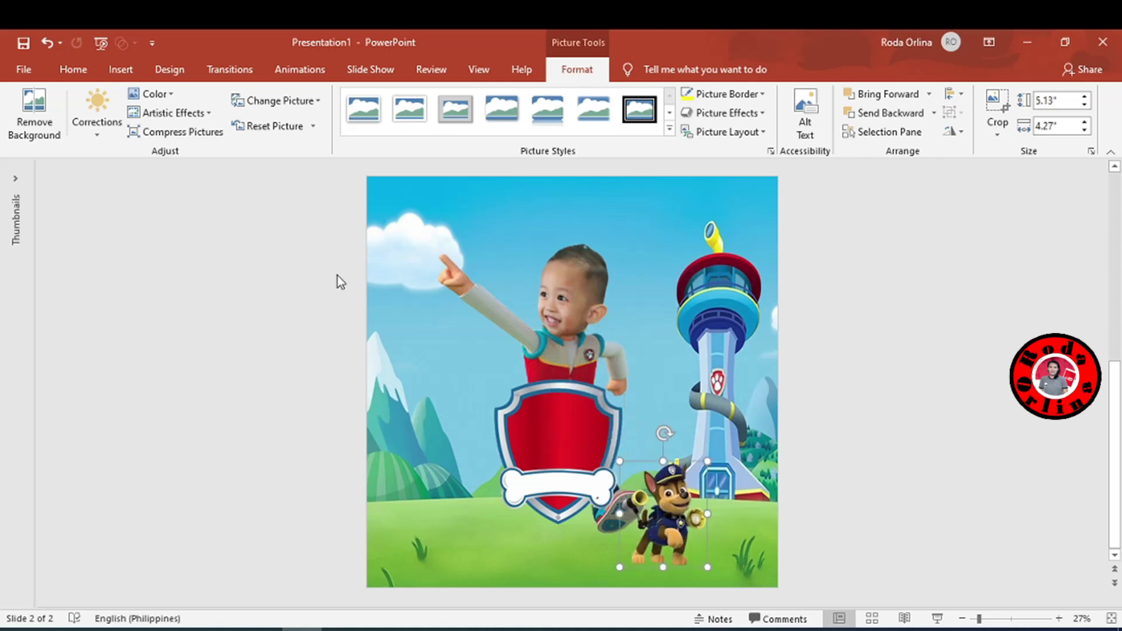
- Insert the pawpatrol 5 Skye picture and place it beside the tower on the right
click(121, 71)
click(123, 117)
click(167, 173)
drag(616, 199, 624, 422)
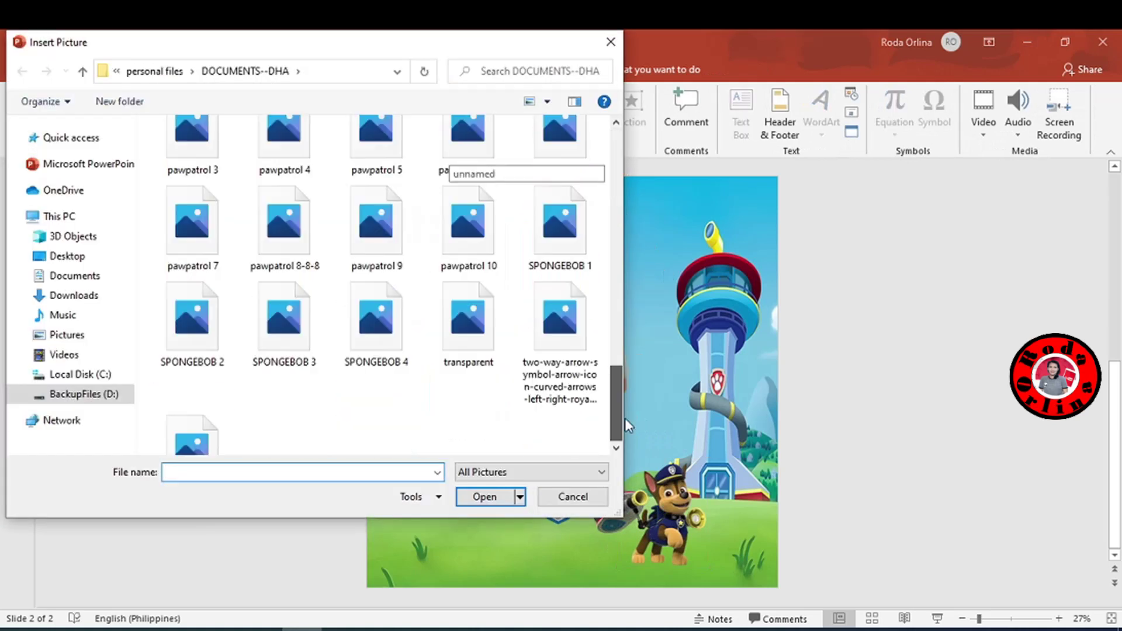
scroll(457, 324, up, 3)
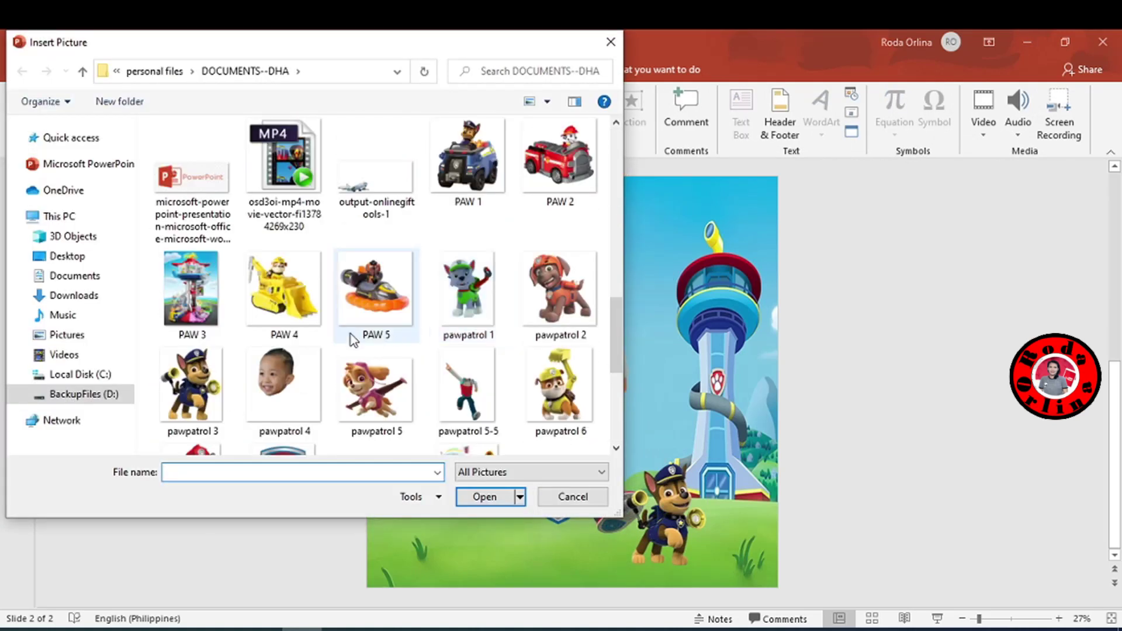
double_click(363, 393)
drag(573, 385, 692, 401)
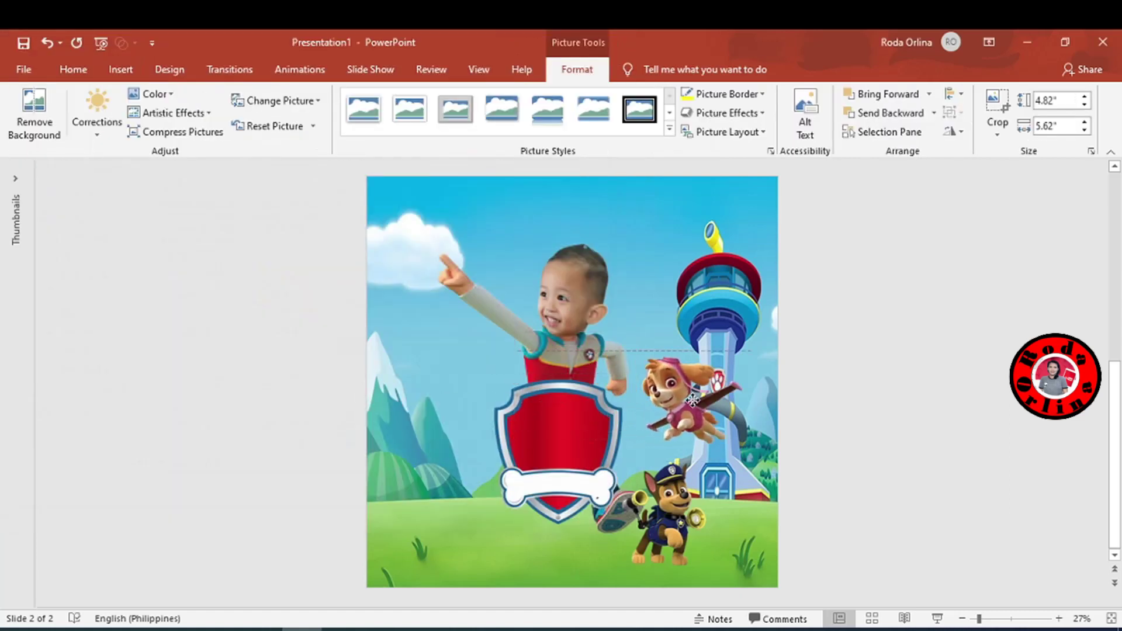
click(120, 69)
- Insert the pawpatrol 1 Rocky picture, enlarge it to about 5.3" by 3.74", and place it on the left hill
click(134, 124)
click(146, 174)
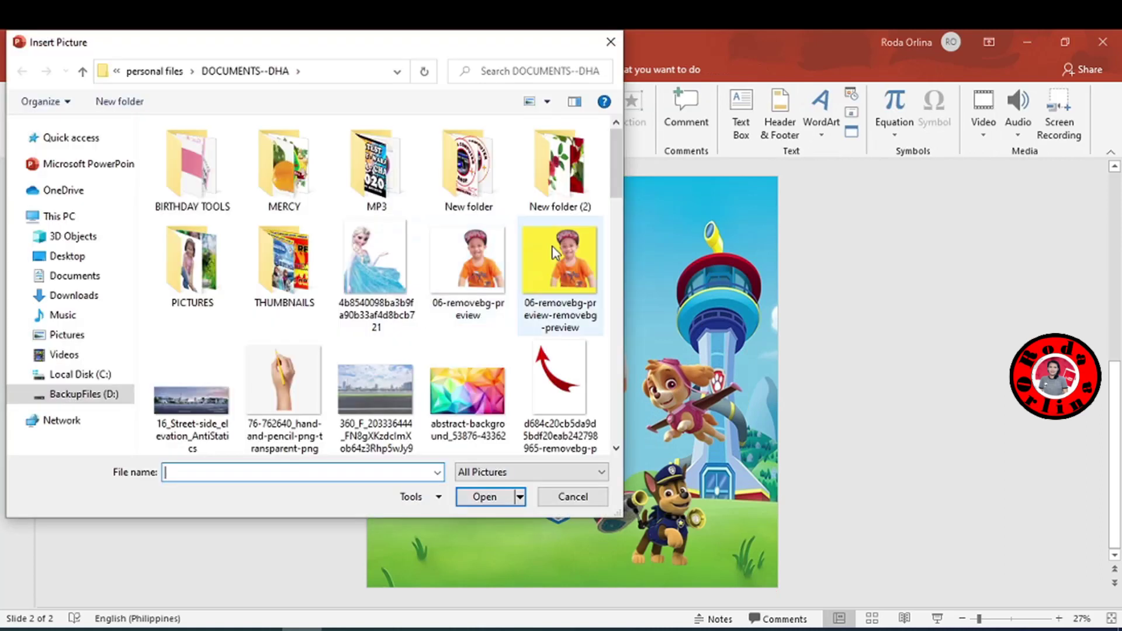
drag(612, 179, 601, 334)
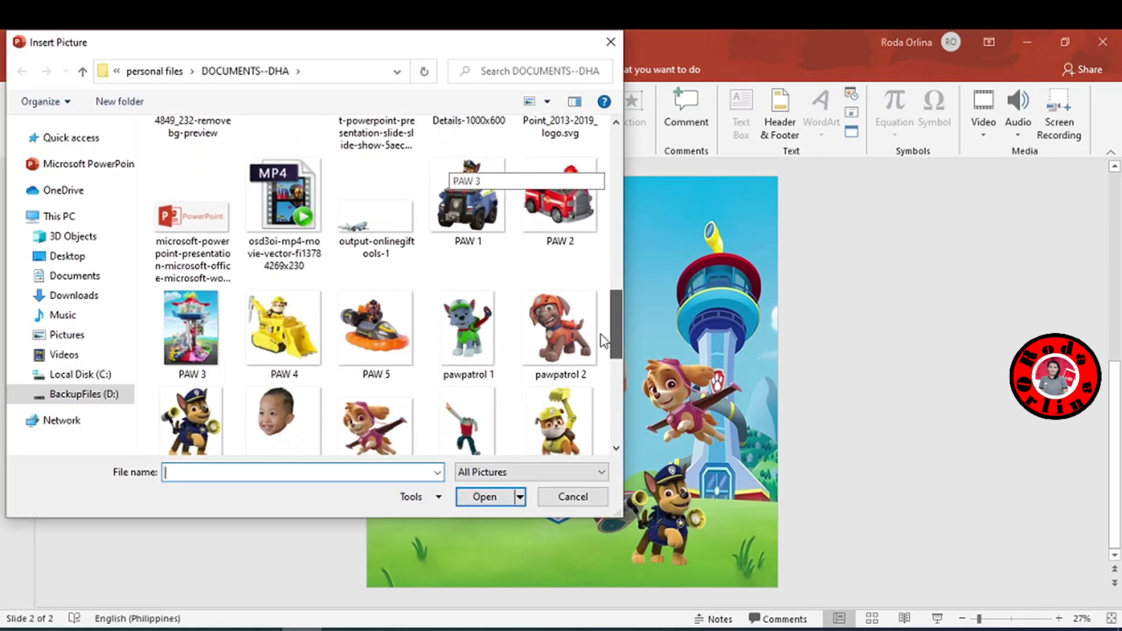
double_click(450, 324)
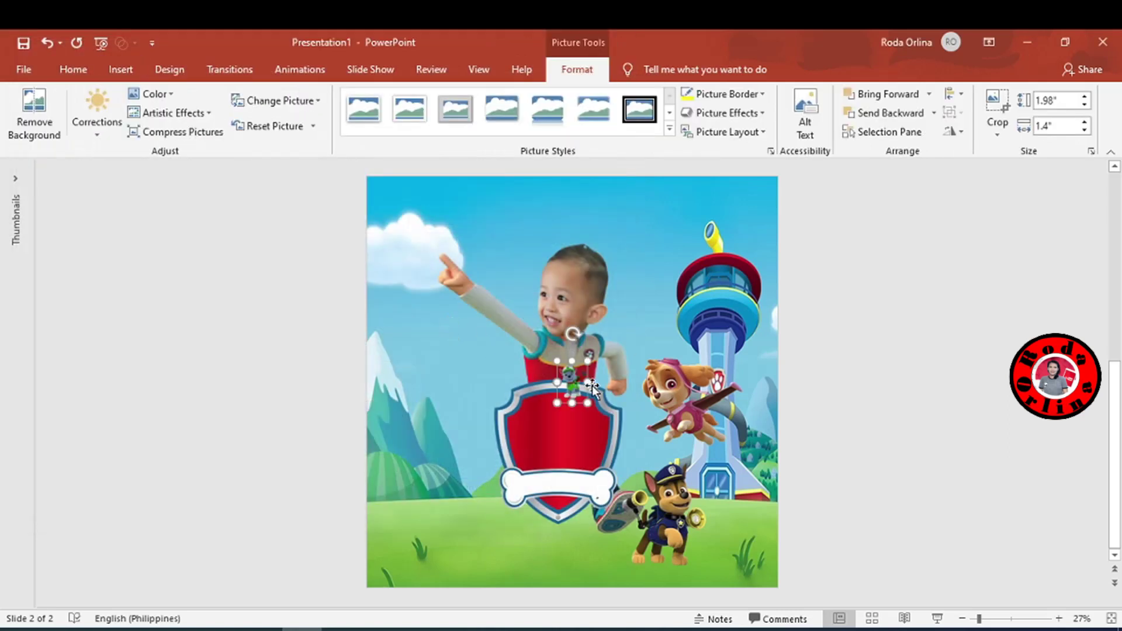
drag(588, 403, 633, 462)
drag(628, 400, 477, 444)
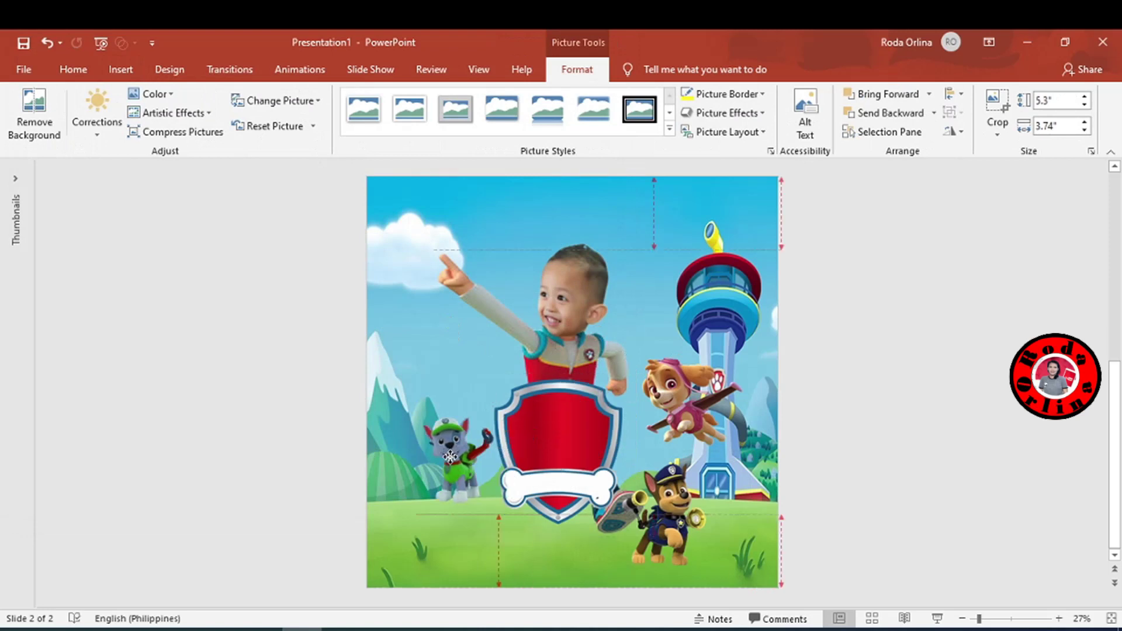
key(Escape)
- Start inserting another pup picture from the computer's files
click(121, 69)
click(124, 105)
click(146, 175)
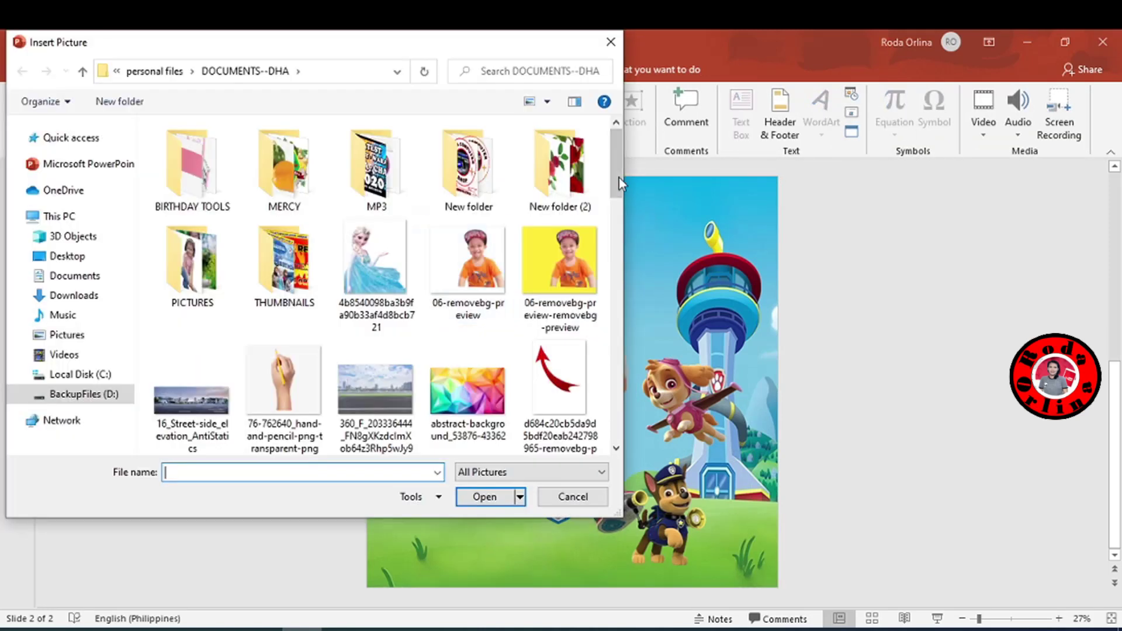
drag(618, 178, 615, 293)
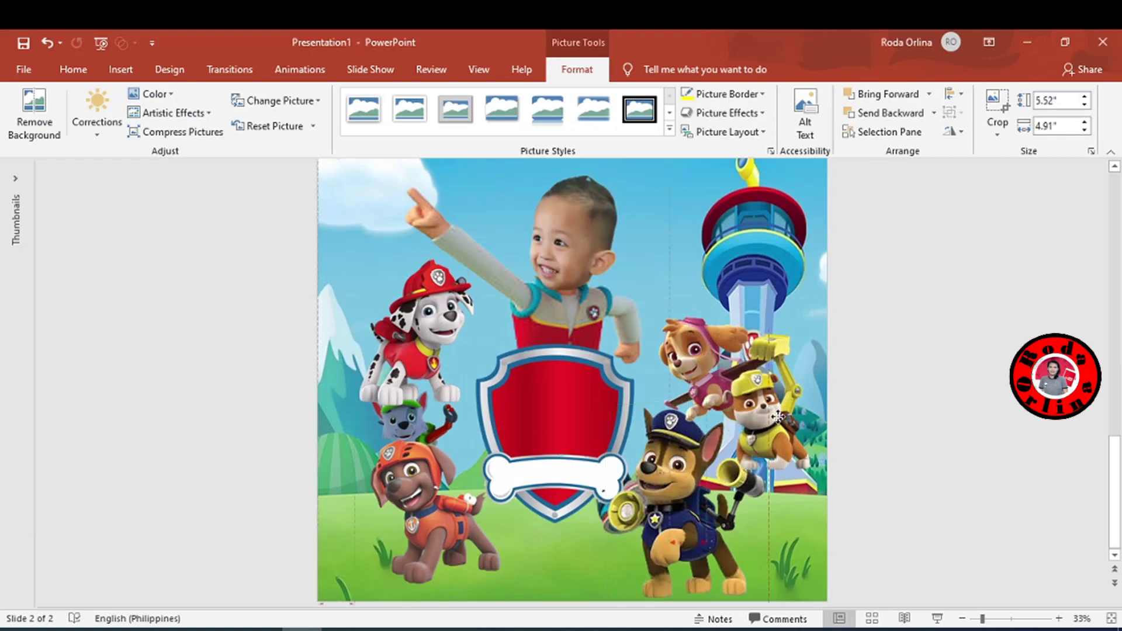
- Shrink Chase and shift it left, and move Rubble lower and to the right
drag(778, 416, 776, 444)
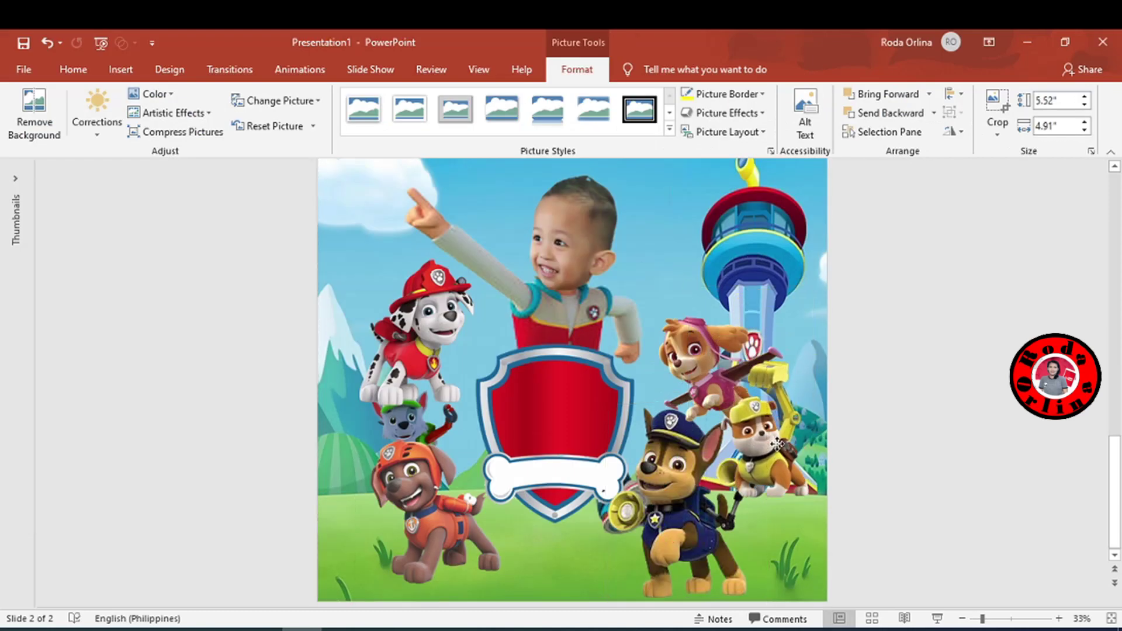
click(622, 406)
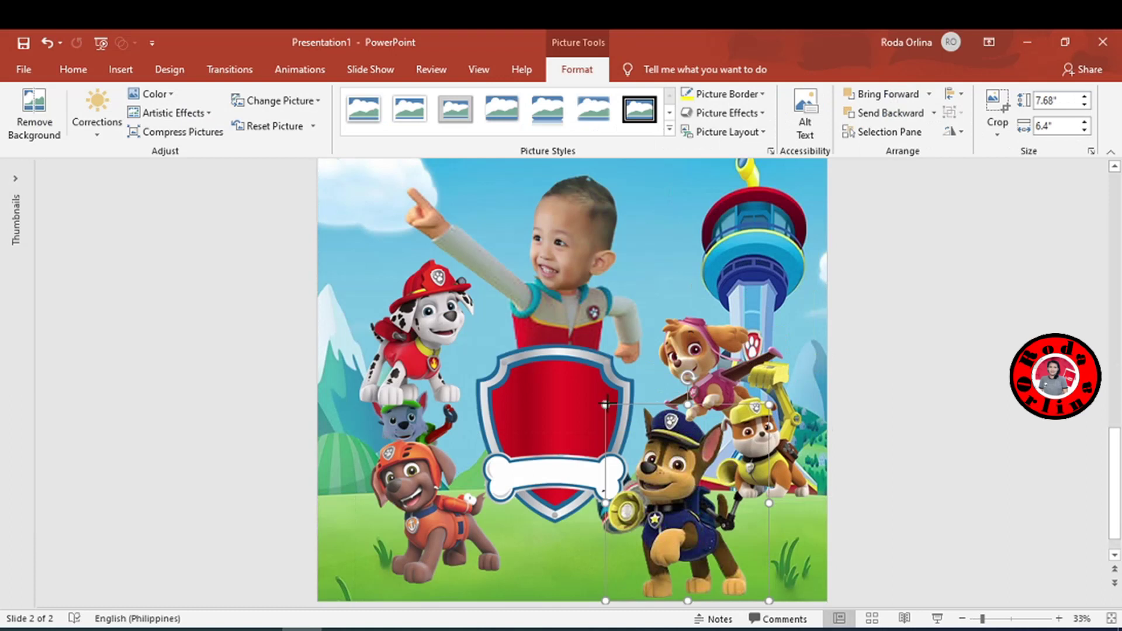
drag(606, 403, 628, 430)
mouse_move(687, 513)
mouse_down()
mouse_move(663, 513)
mouse_move(670, 538)
mouse_up()
click(754, 476)
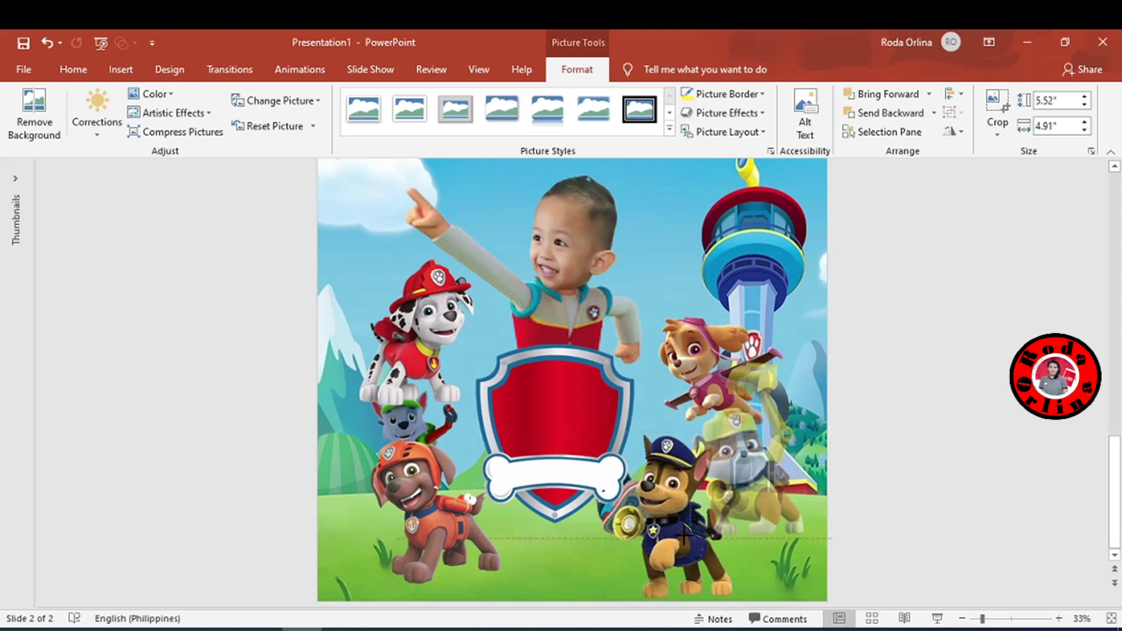
mouse_move(783, 512)
mouse_down()
mouse_move(794, 526)
mouse_move(801, 514)
mouse_move(780, 474)
mouse_up()
click(939, 375)
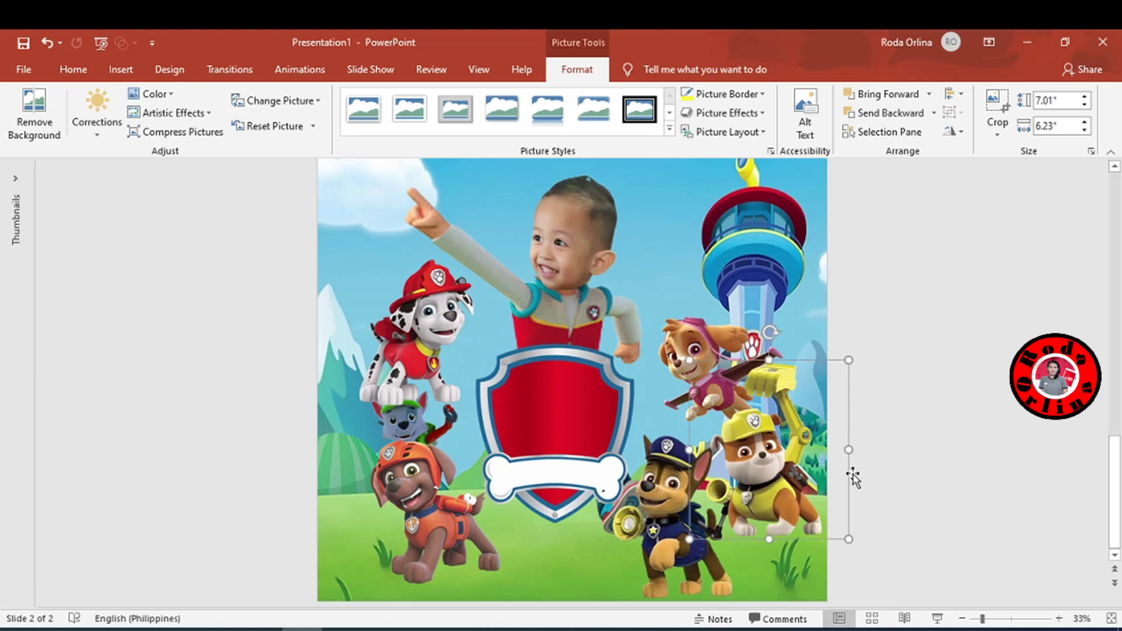
click(931, 466)
- Bring Skye in front of Rubble and move it up and to the left
click(699, 450)
click(696, 344)
click(890, 91)
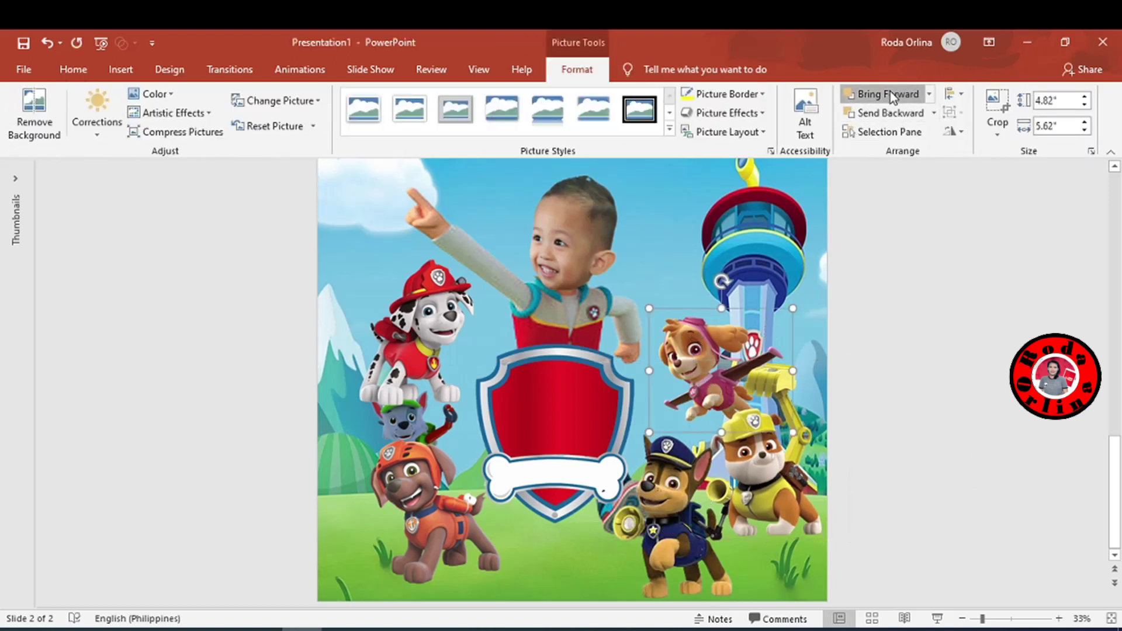
drag(710, 372, 696, 374)
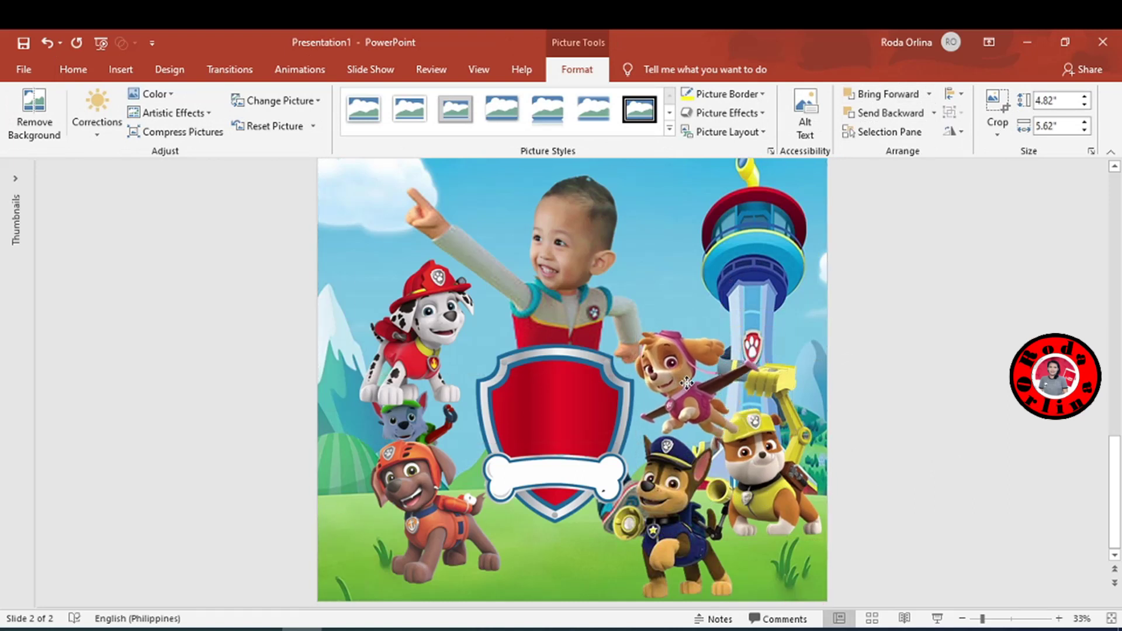
drag(695, 375, 666, 381)
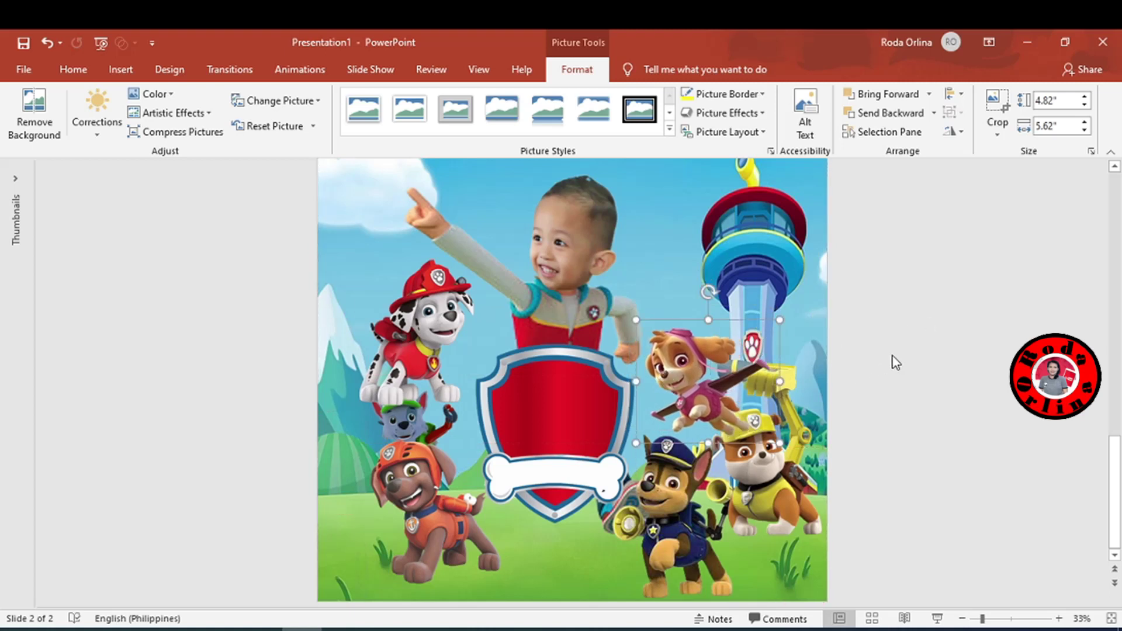
click(893, 356)
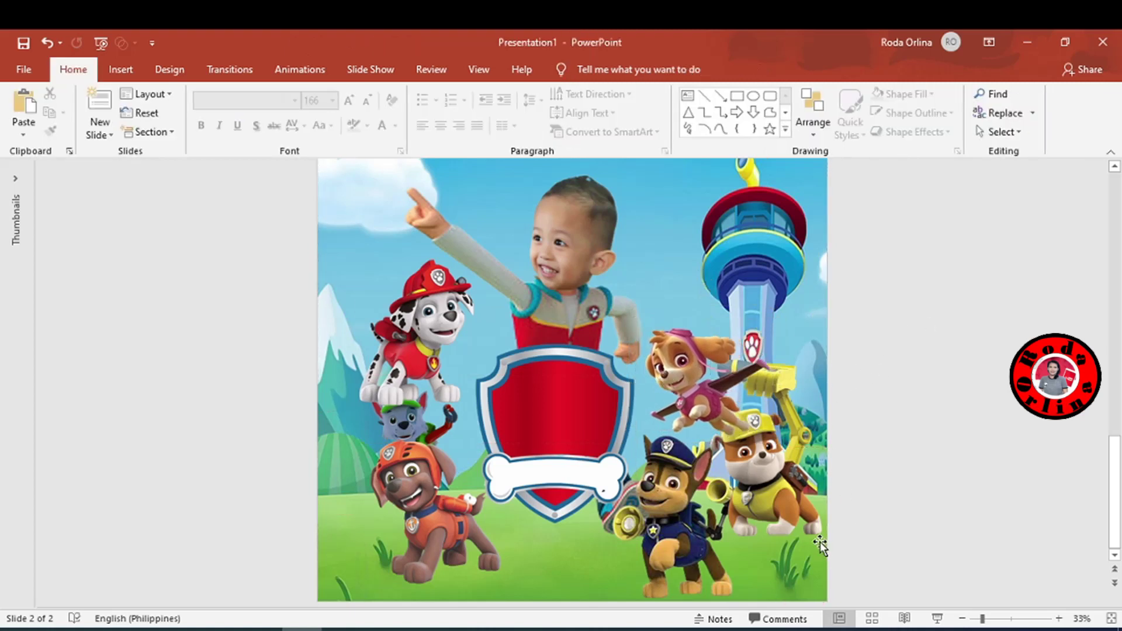
- Flip Zuma horizontally, shrink it slightly and reposition it
click(452, 539)
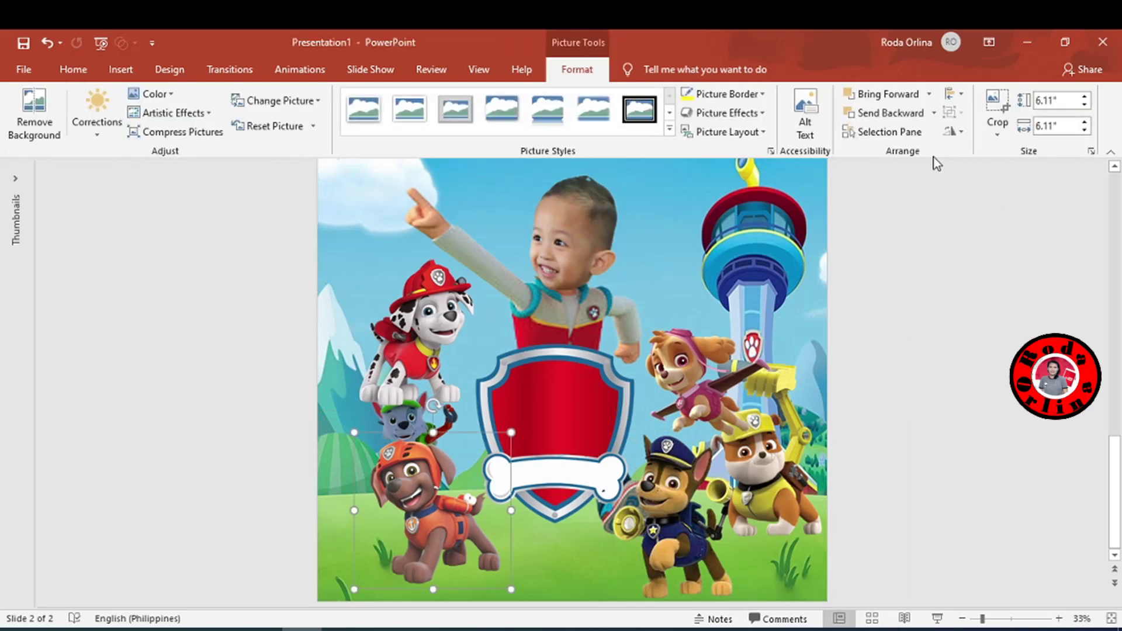
click(964, 136)
click(1012, 210)
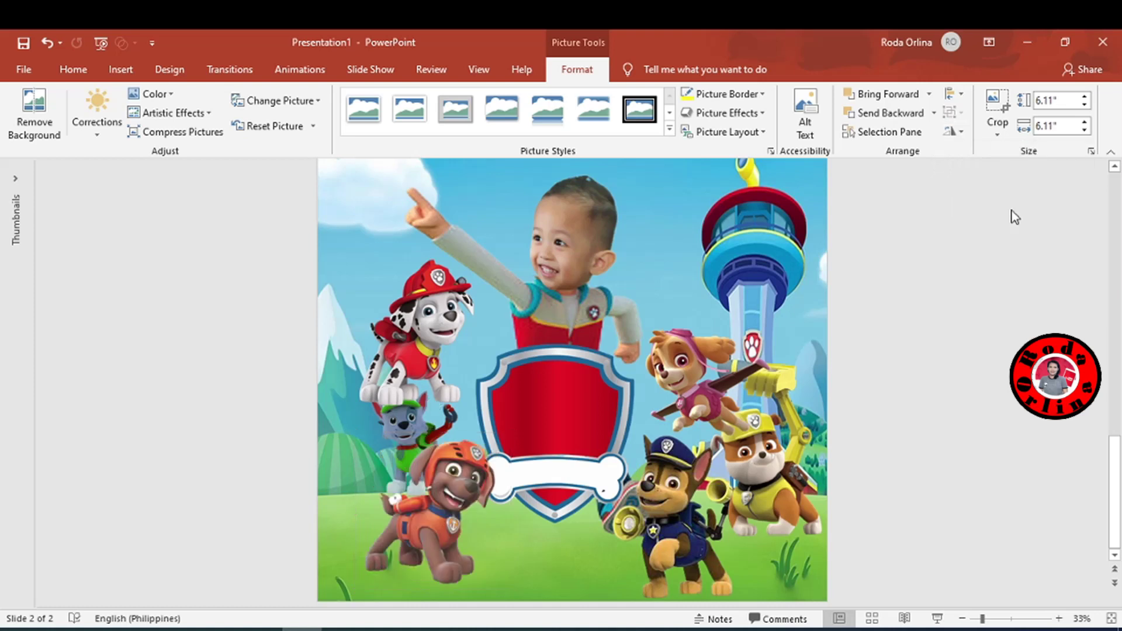
drag(437, 529, 432, 528)
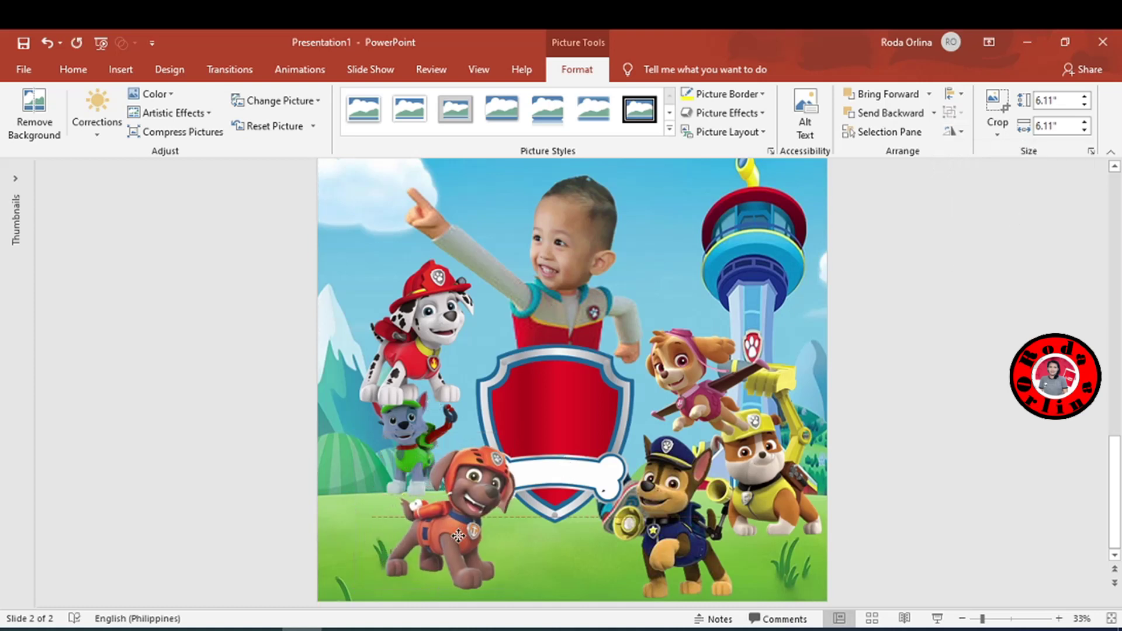
drag(506, 431, 481, 456)
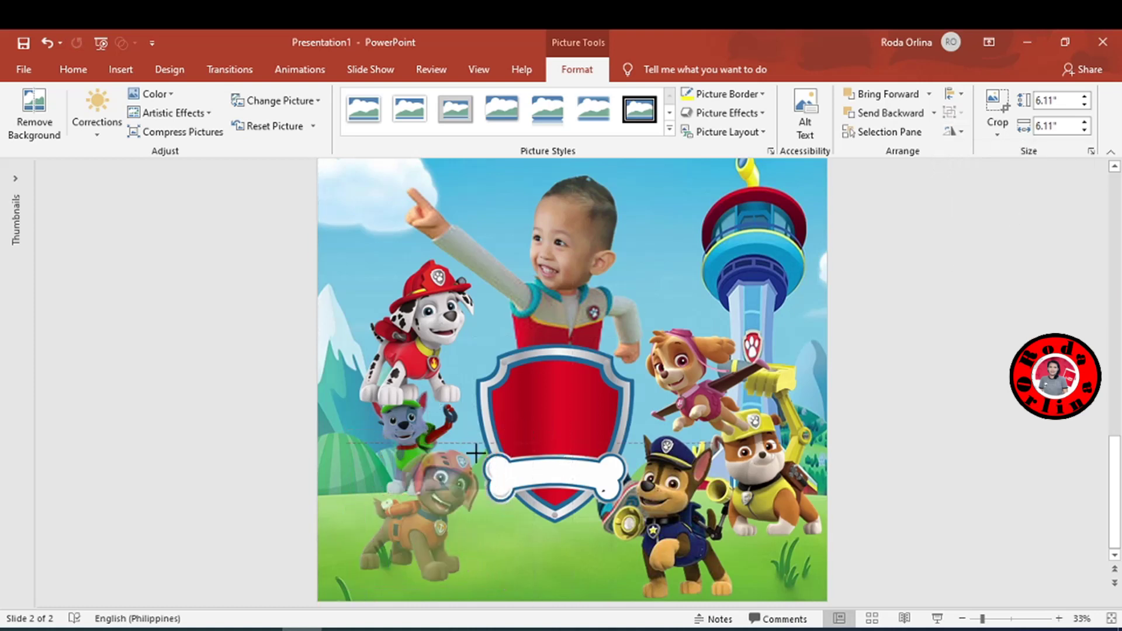
mouse_move(432, 526)
mouse_down()
mouse_move(452, 529)
mouse_move(450, 545)
mouse_move(453, 536)
mouse_up()
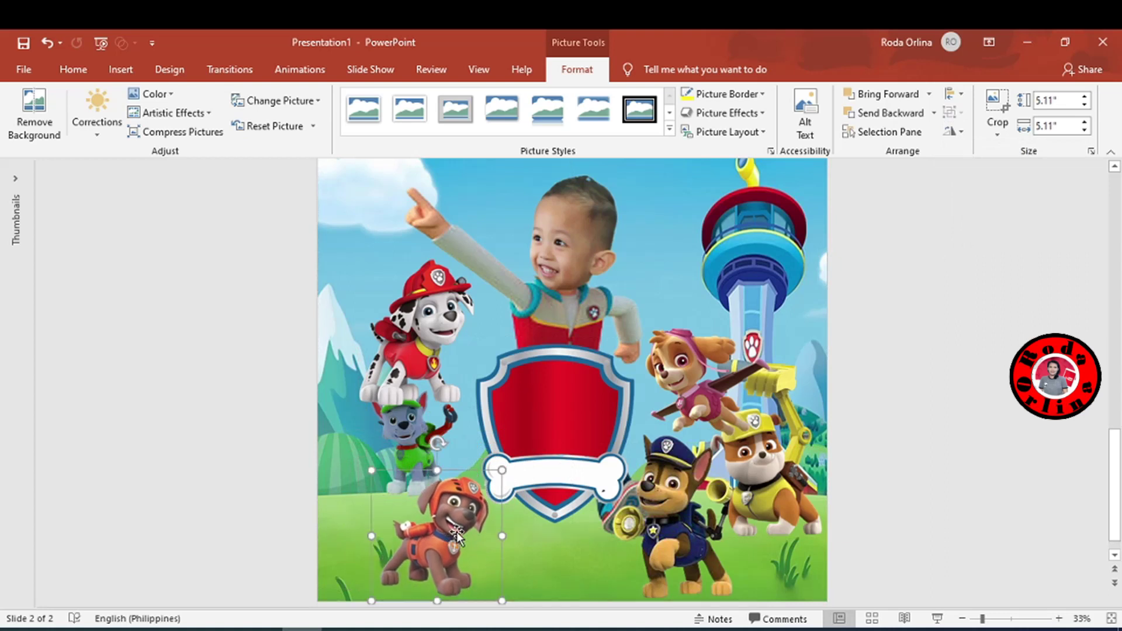
- Flip Rocky horizontally and place it at the lower left of the slide
click(408, 435)
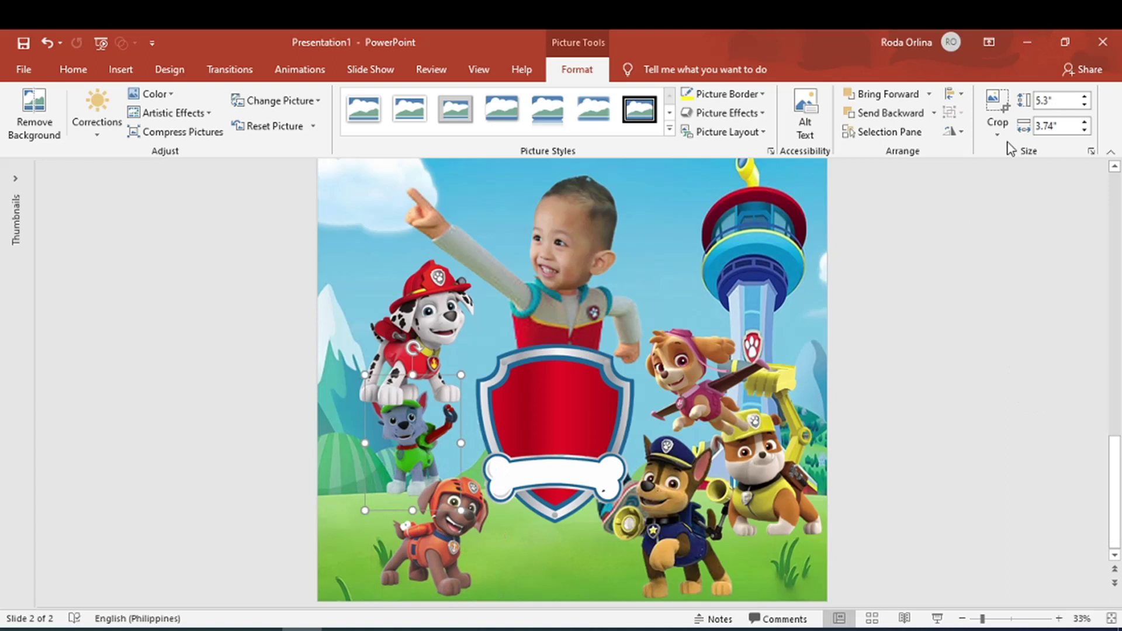
click(959, 136)
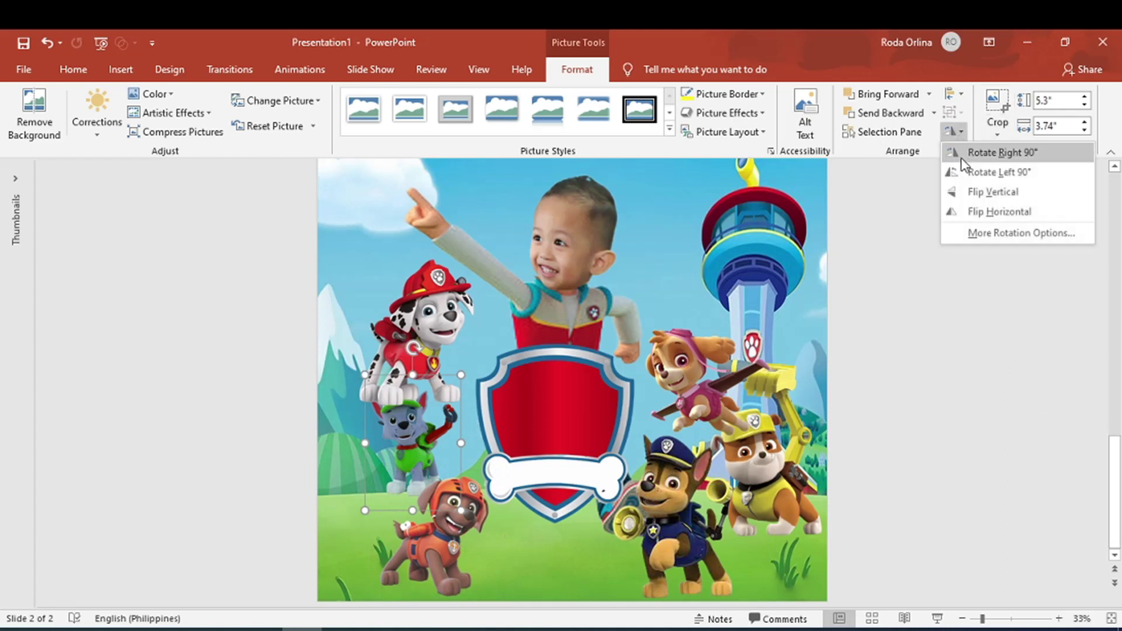
click(980, 212)
drag(359, 507, 324, 541)
drag(393, 484, 398, 484)
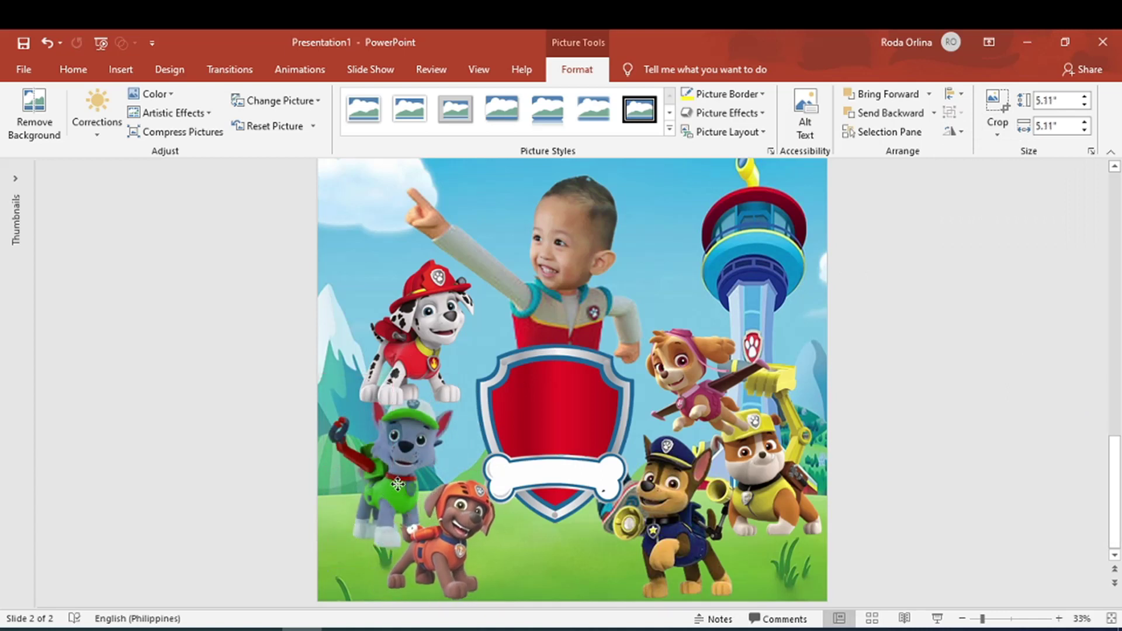
mouse_move(387, 433)
mouse_down()
mouse_move(416, 436)
mouse_move(401, 442)
mouse_up()
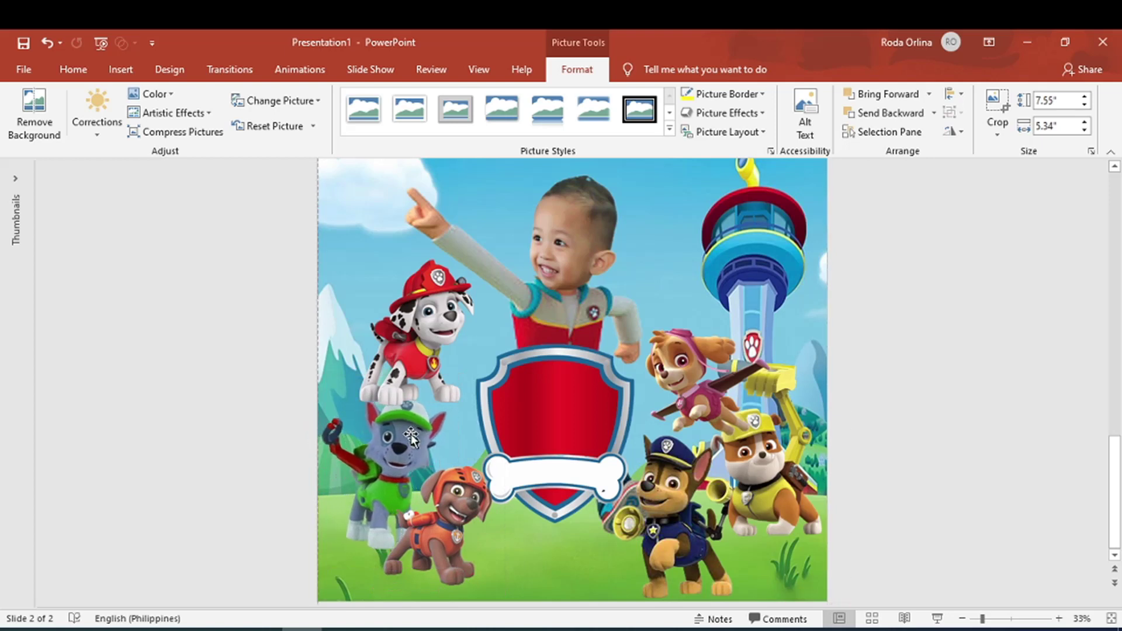
- Fine-tune Zuma's size and position, and shrink Chase to sit beside the shield
click(472, 527)
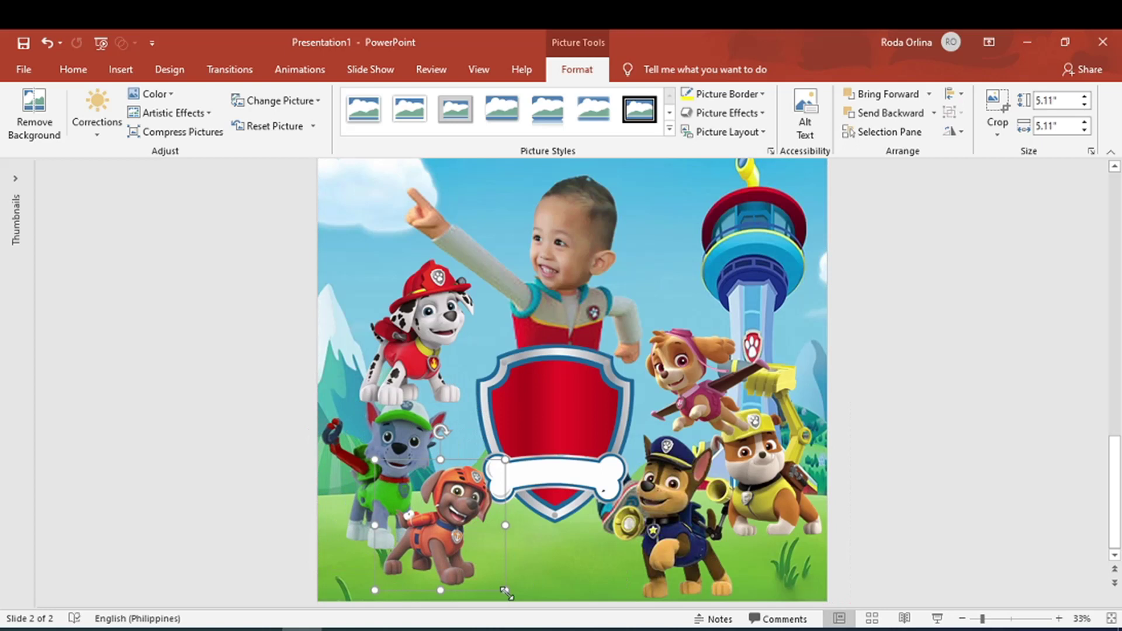
drag(505, 590, 517, 600)
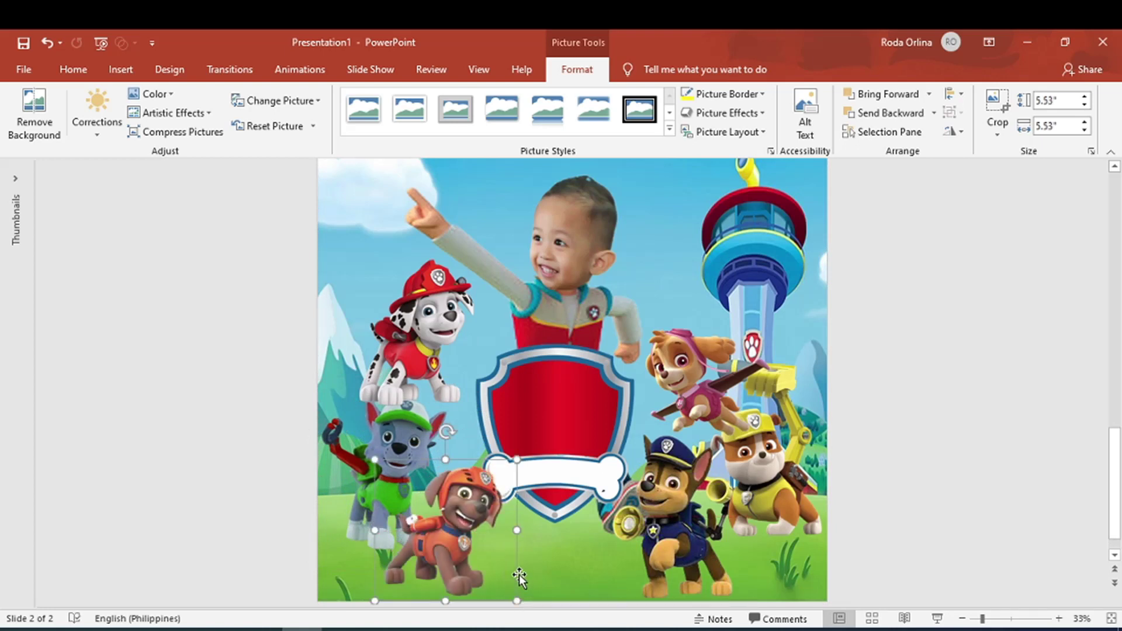
drag(513, 462, 495, 467)
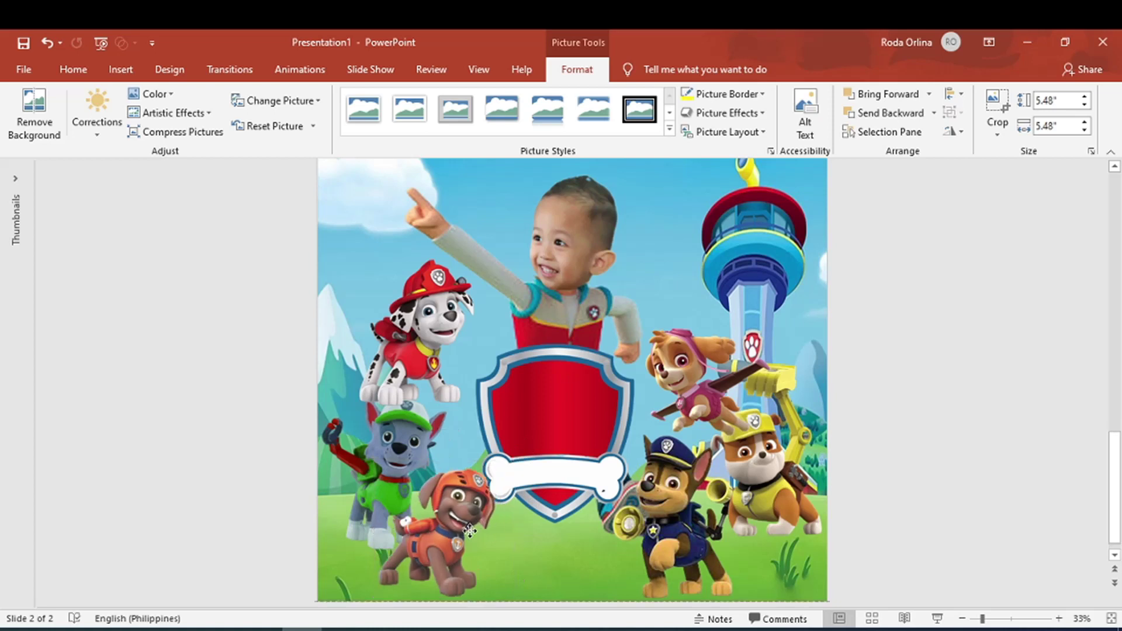
drag(469, 531, 463, 527)
click(690, 547)
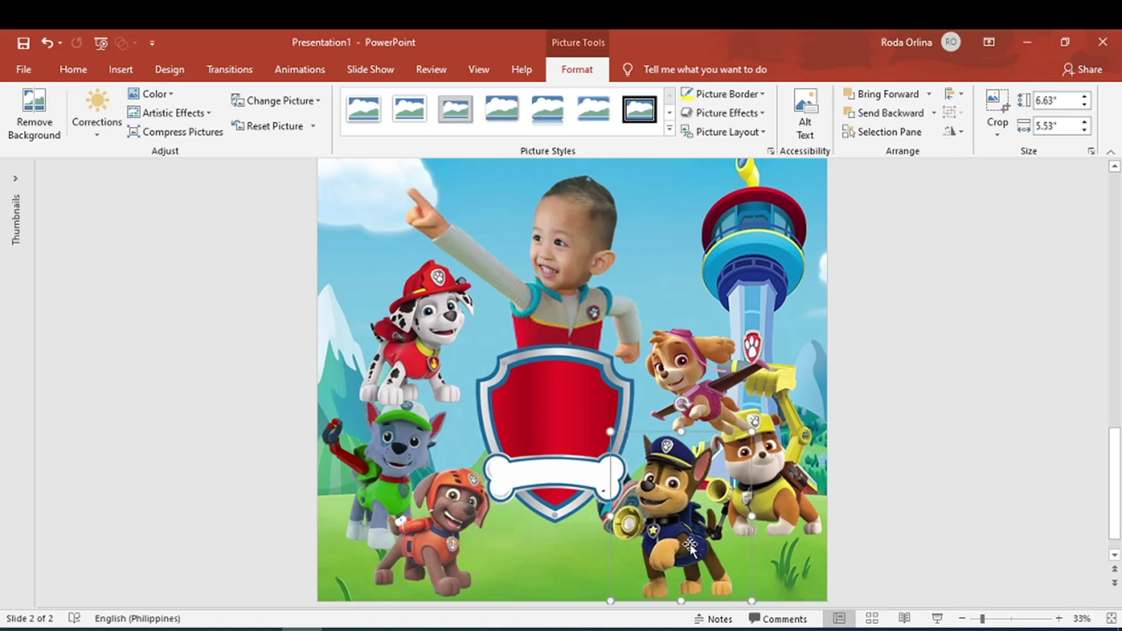
drag(610, 432, 621, 443)
drag(684, 547, 668, 543)
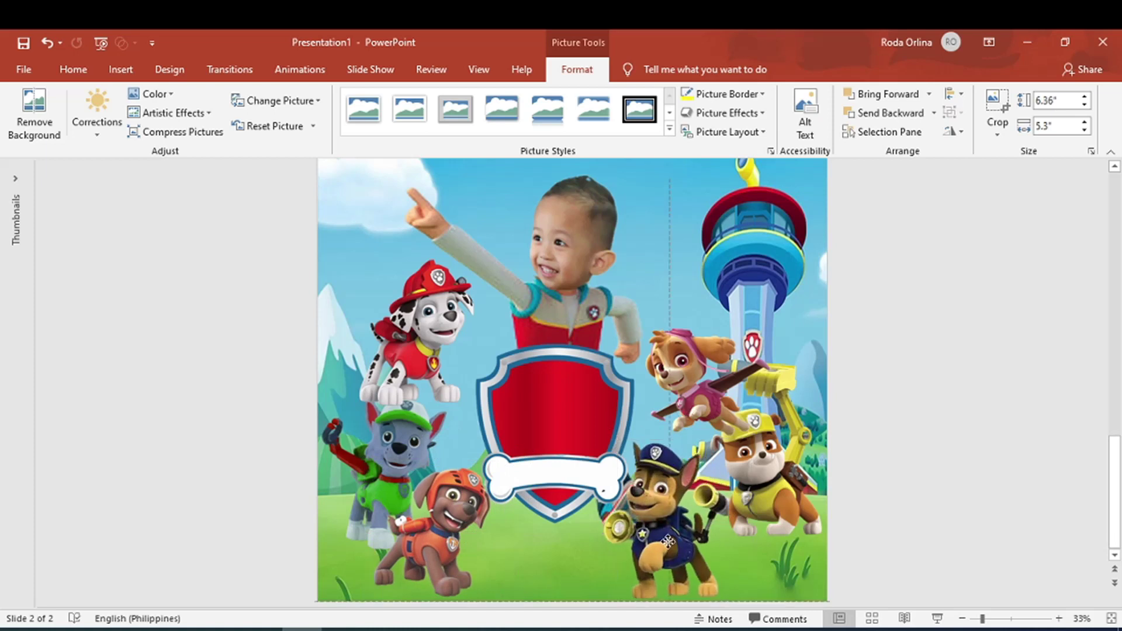
click(899, 479)
click(757, 490)
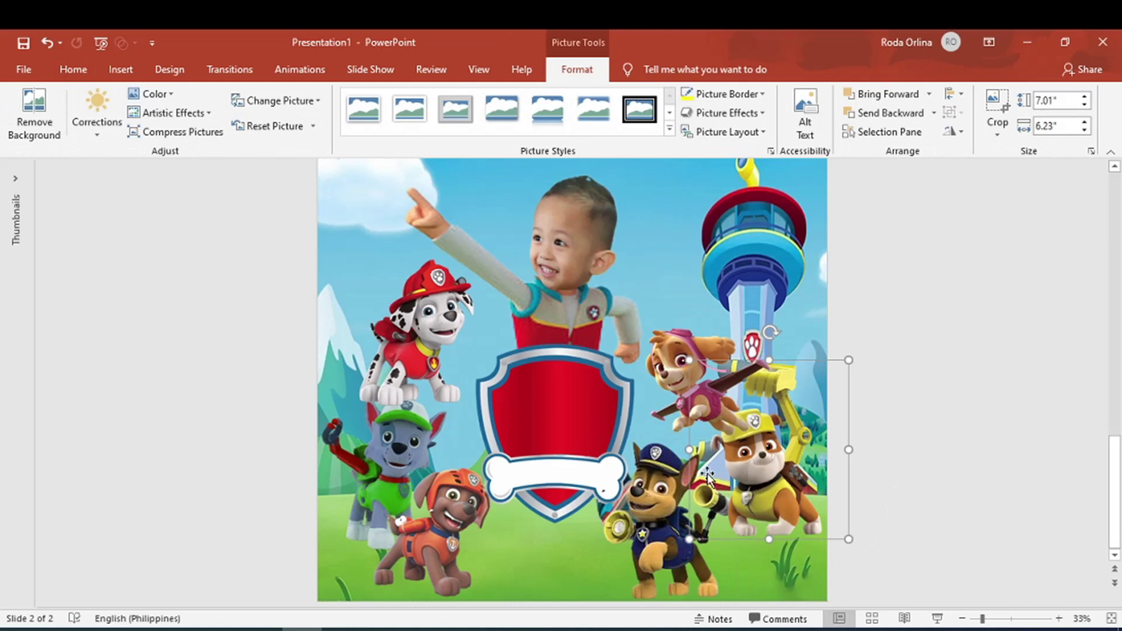
- Move Marshall slightly down-right and send it back two layers behind Rocky
click(438, 354)
drag(427, 345, 441, 367)
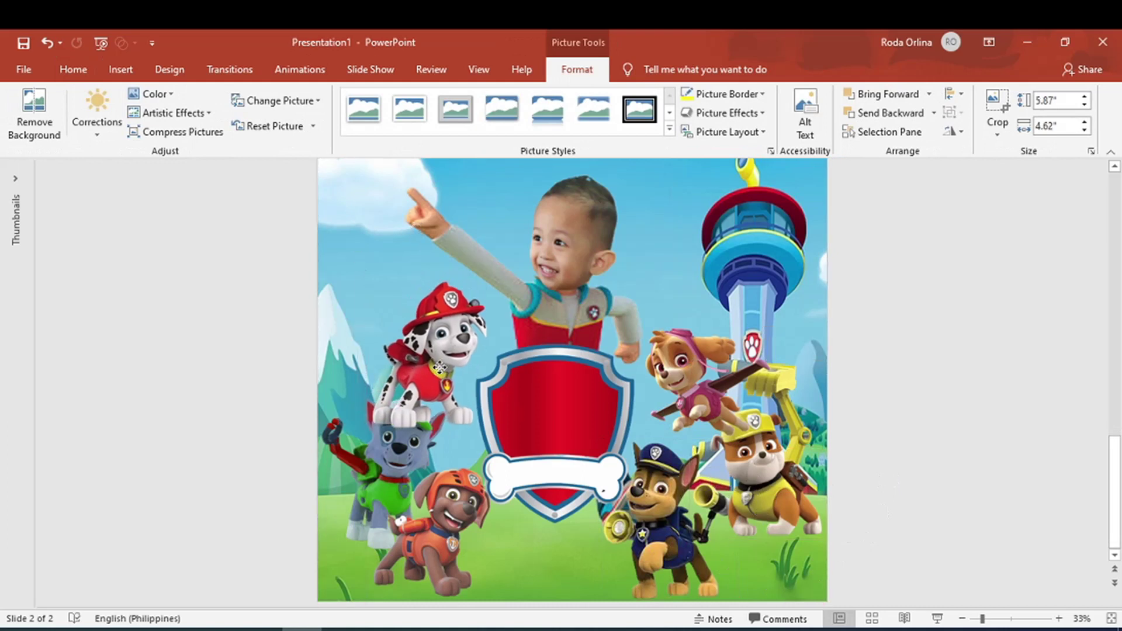
click(900, 115)
click(901, 115)
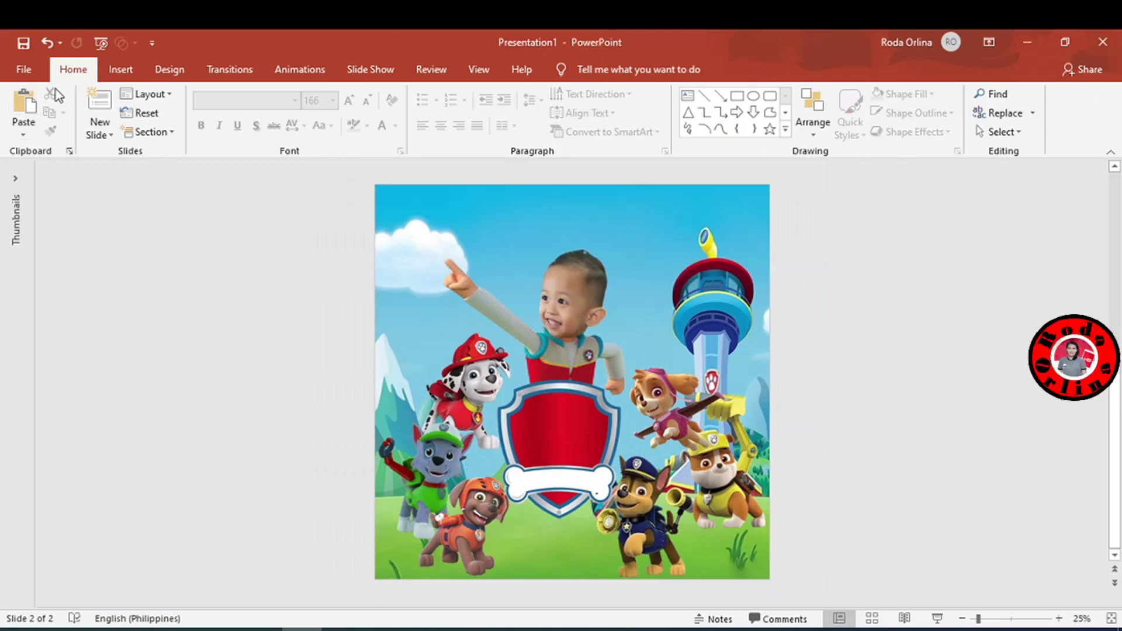
- Insert a yellow WordArt reading HAPPY BIRTHDAY in the Frozito font
click(124, 70)
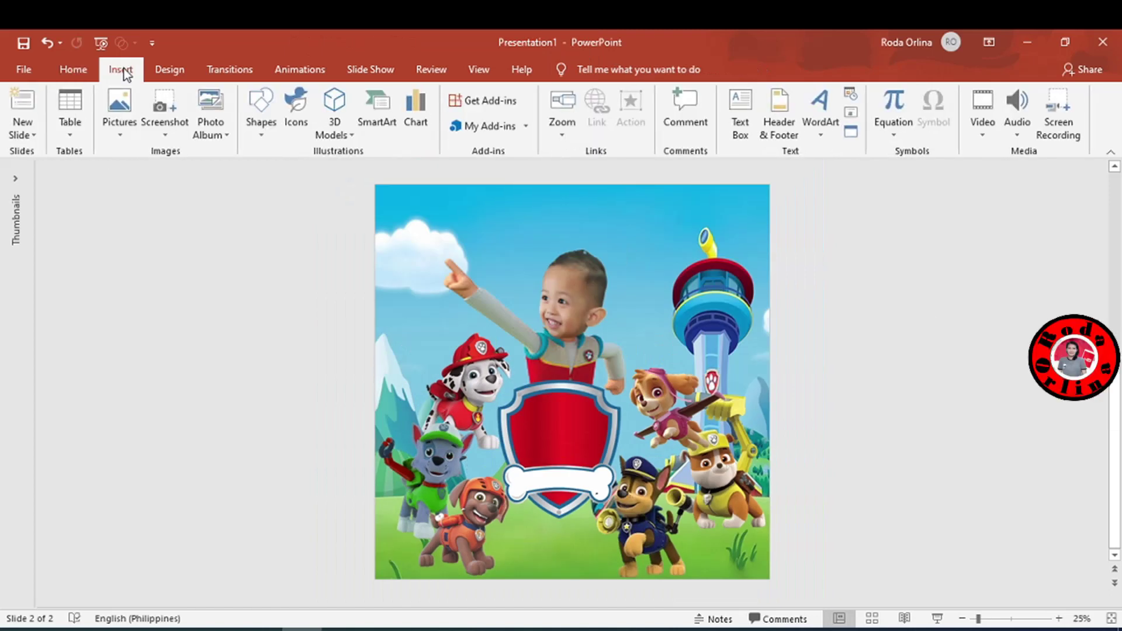
click(824, 126)
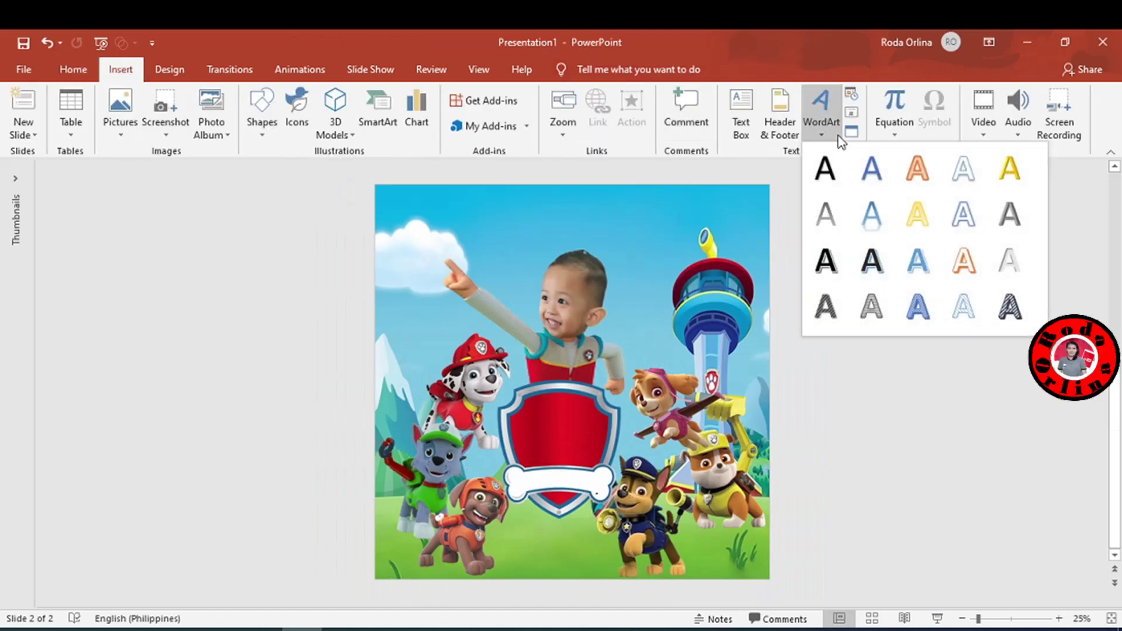
click(928, 219)
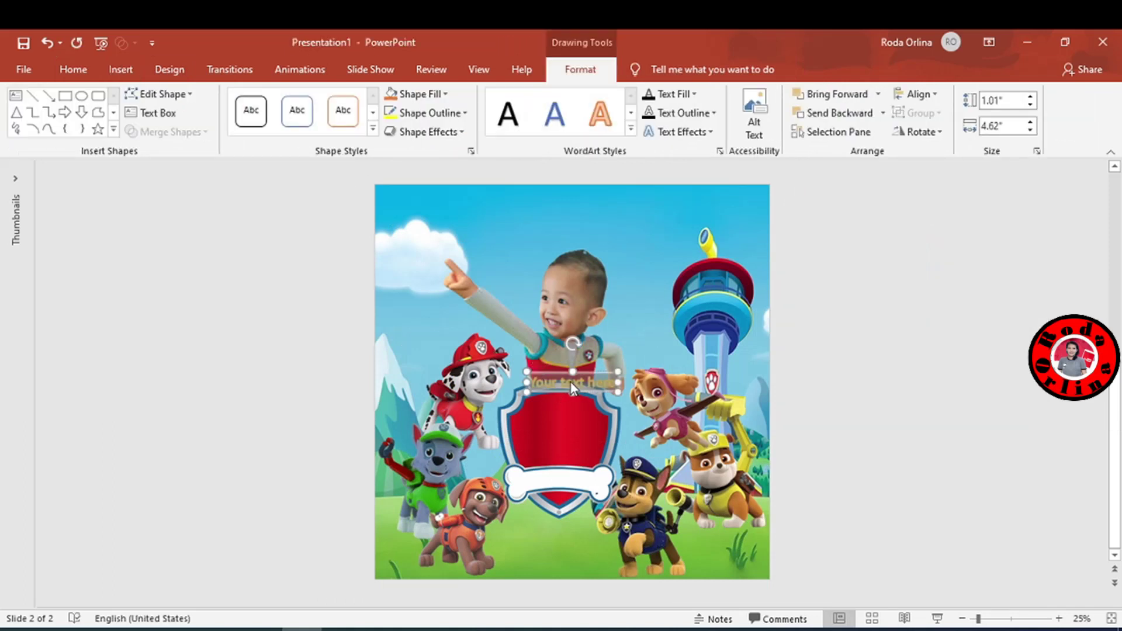
text(HAP)
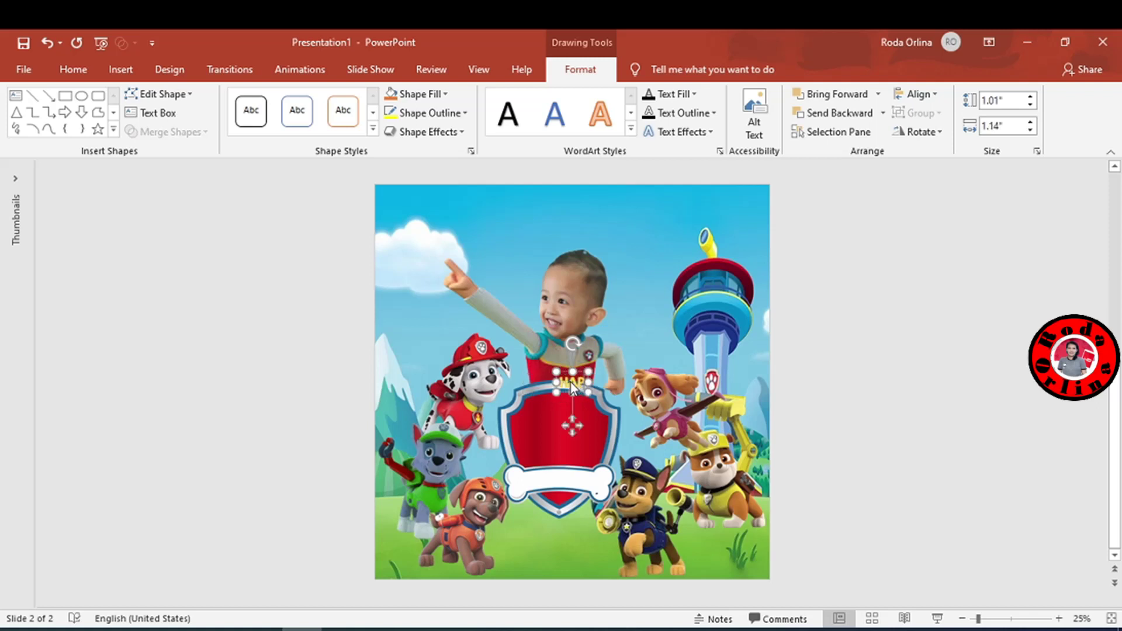
text(PY BIRTHDAY)
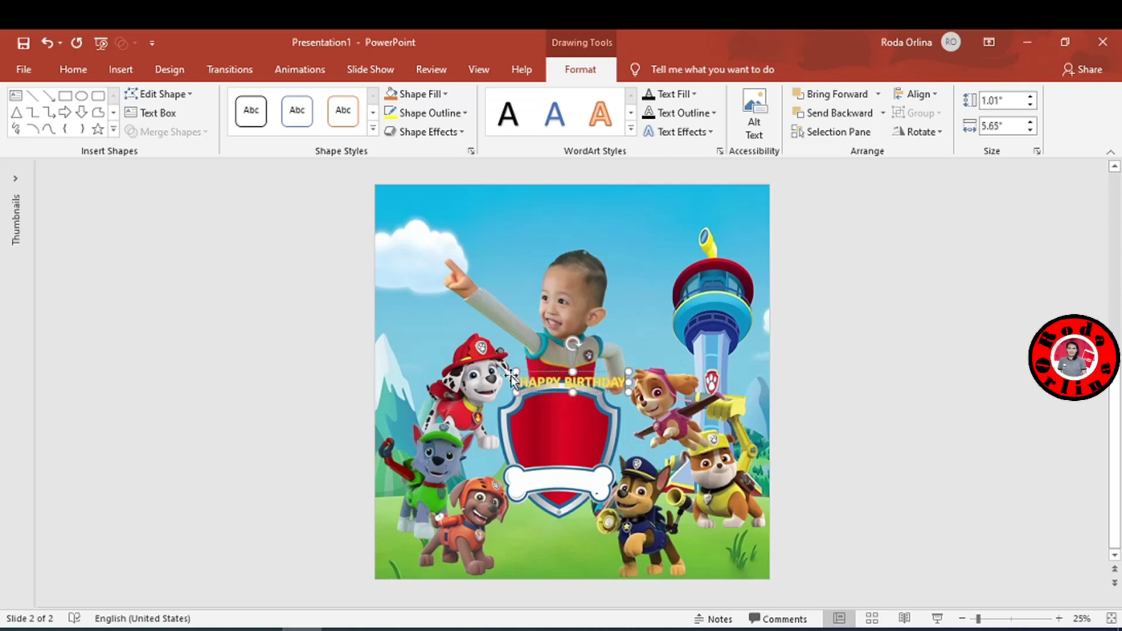
click(82, 71)
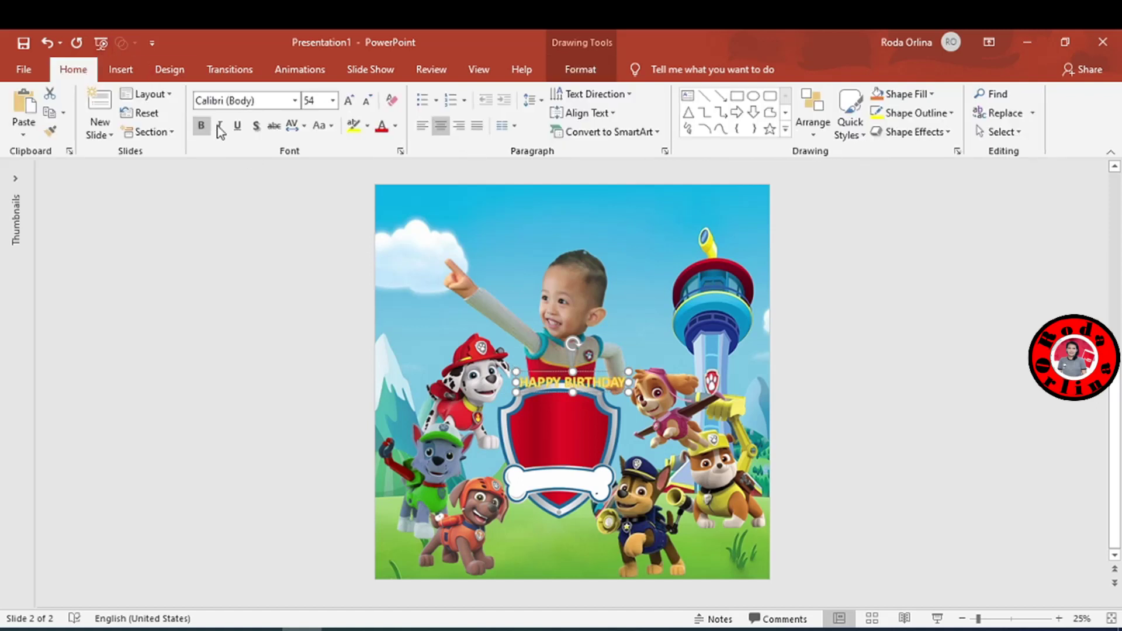
click(295, 101)
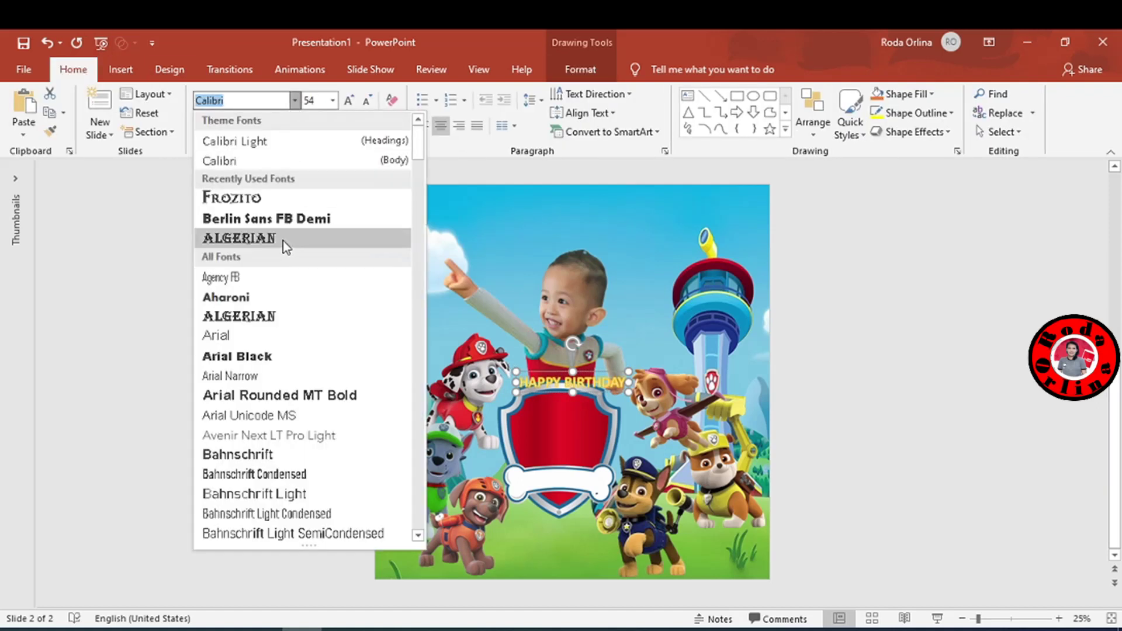
click(272, 203)
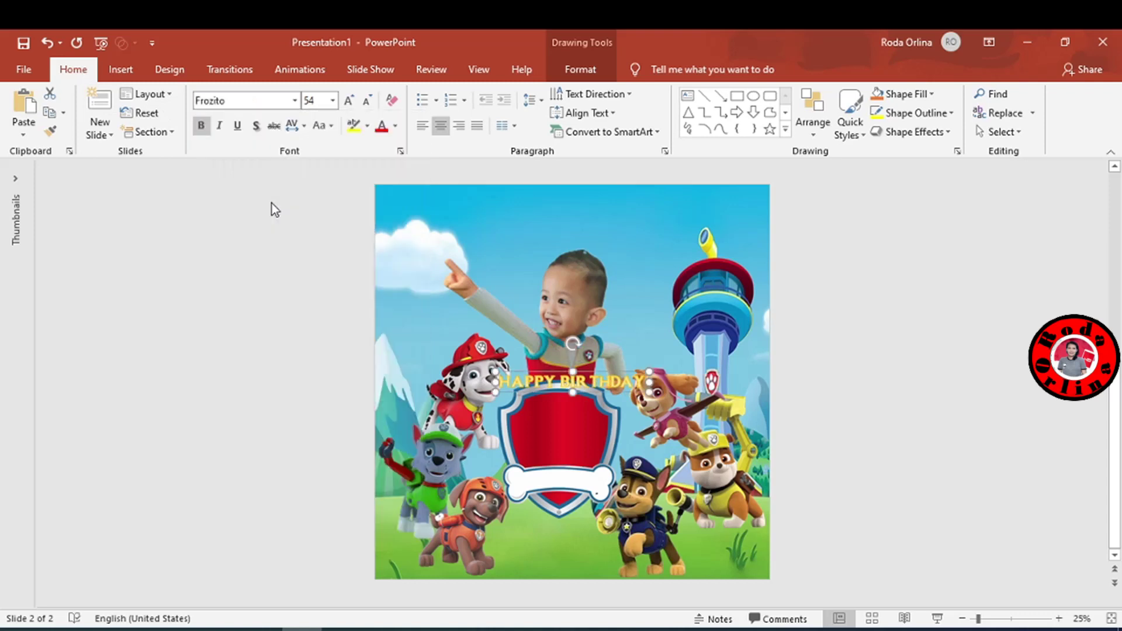
- Curve HAPPY BIRTHDAY with the Arch text transform
click(581, 73)
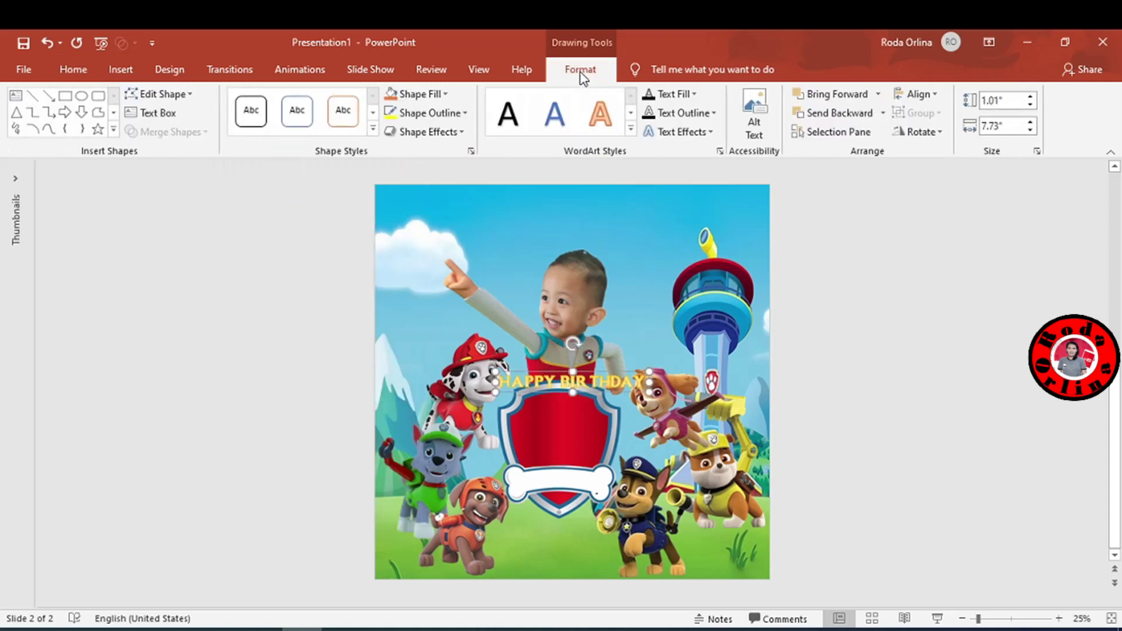
click(709, 133)
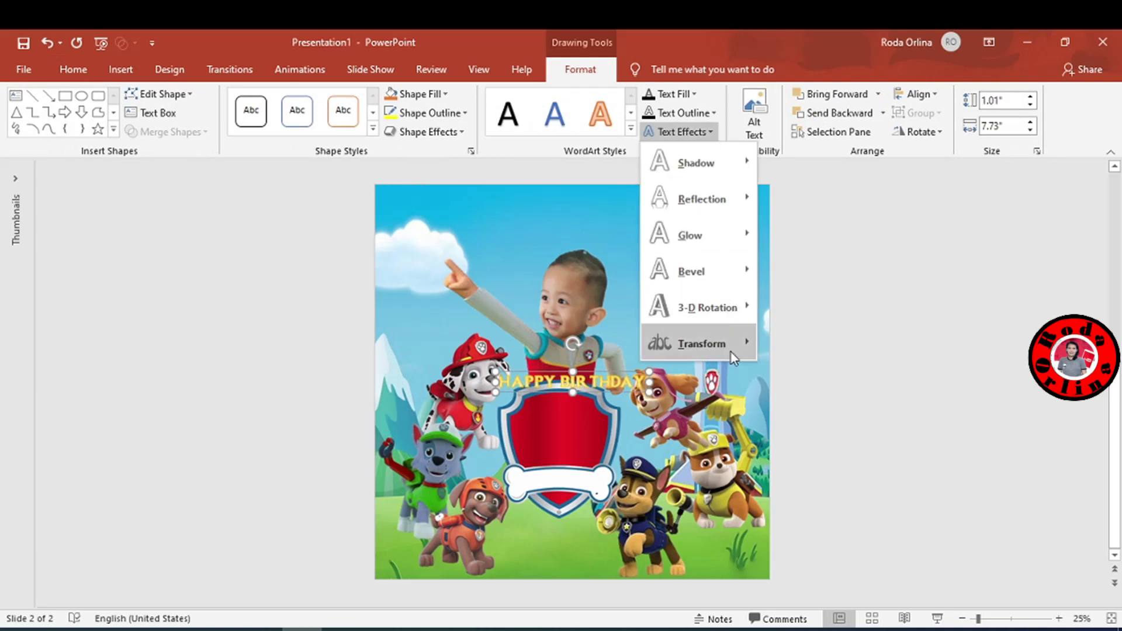
mouse_move(701, 342)
click(776, 292)
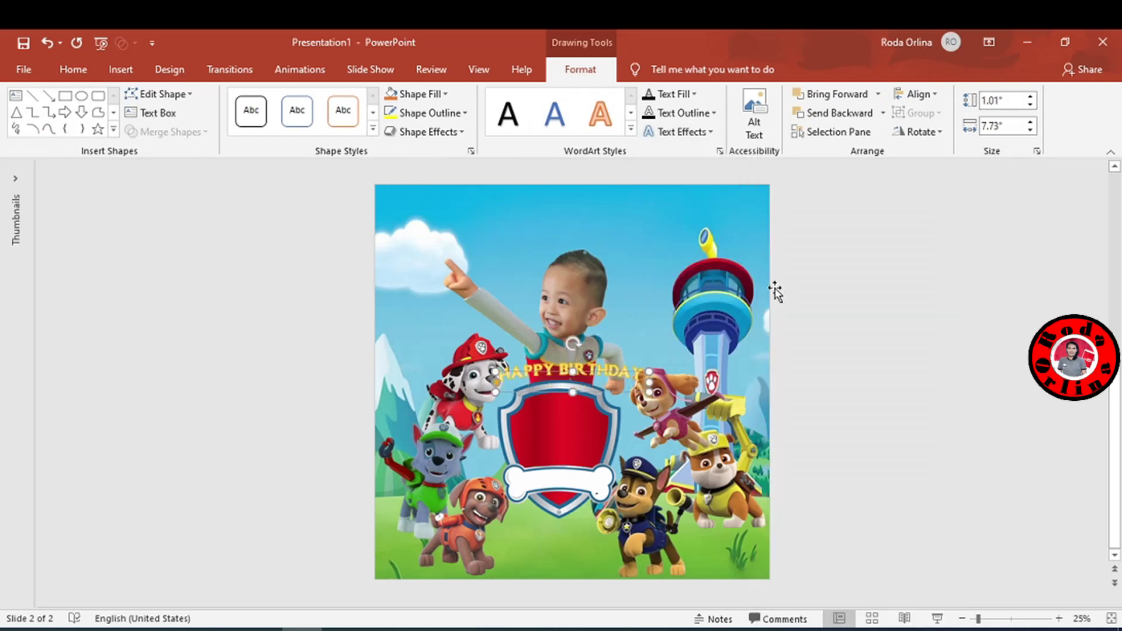
click(73, 69)
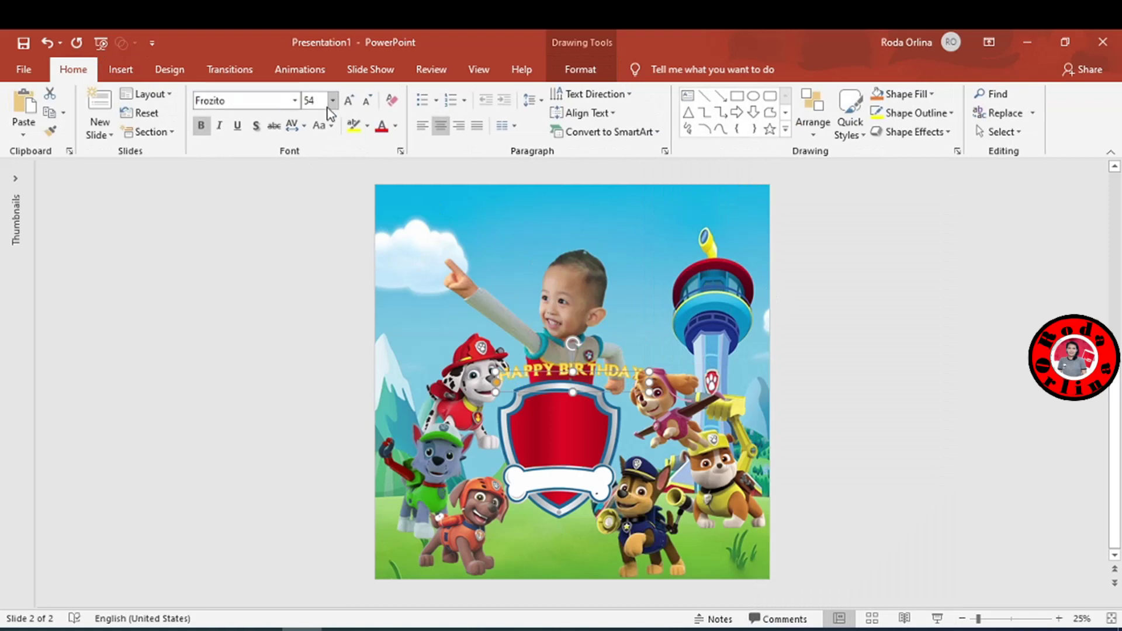
- Enlarge HAPPY BIRTHDAY and move it to the top of the slide, widening the arch
click(349, 100)
click(349, 100)
click(349, 101)
click(575, 367)
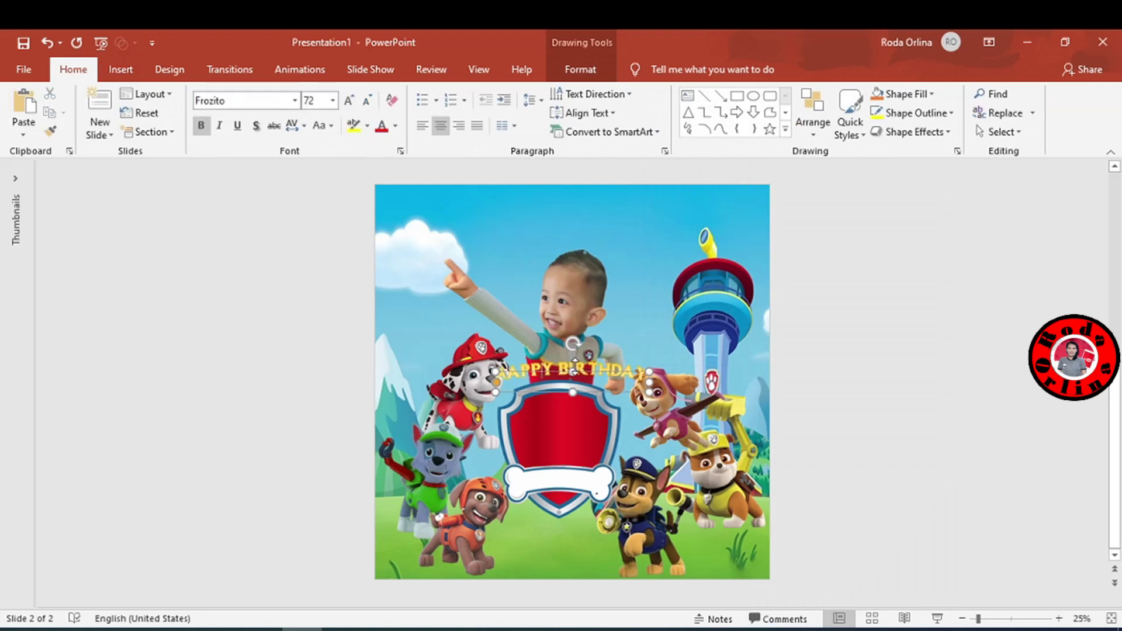
mouse_move(591, 374)
mouse_down()
mouse_move(517, 214)
mouse_move(718, 225)
mouse_up()
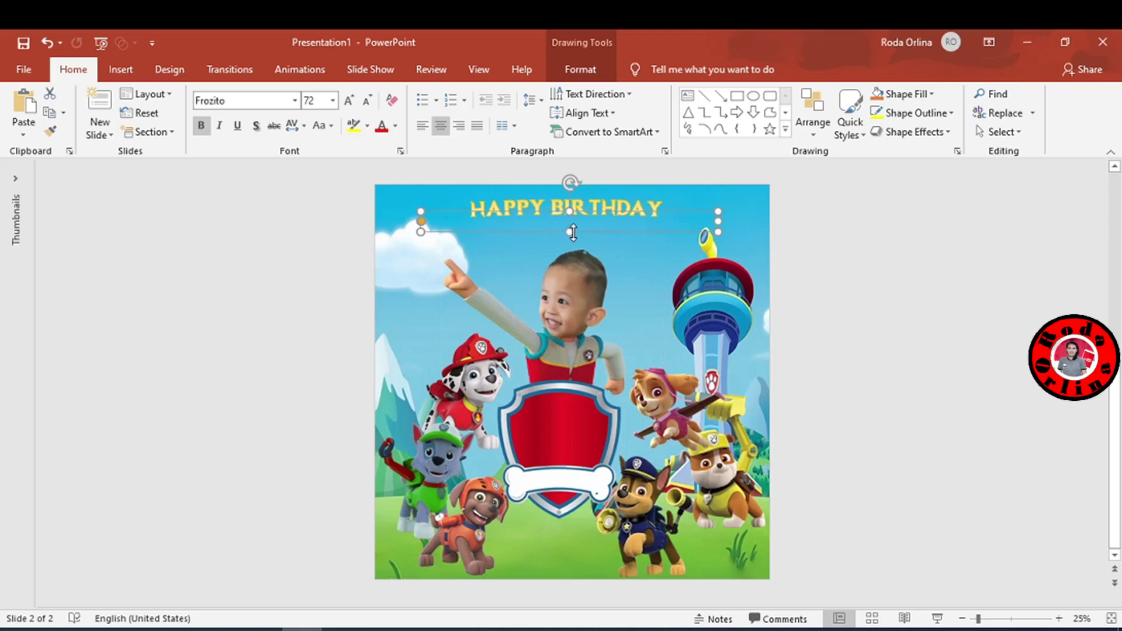
drag(573, 233, 570, 324)
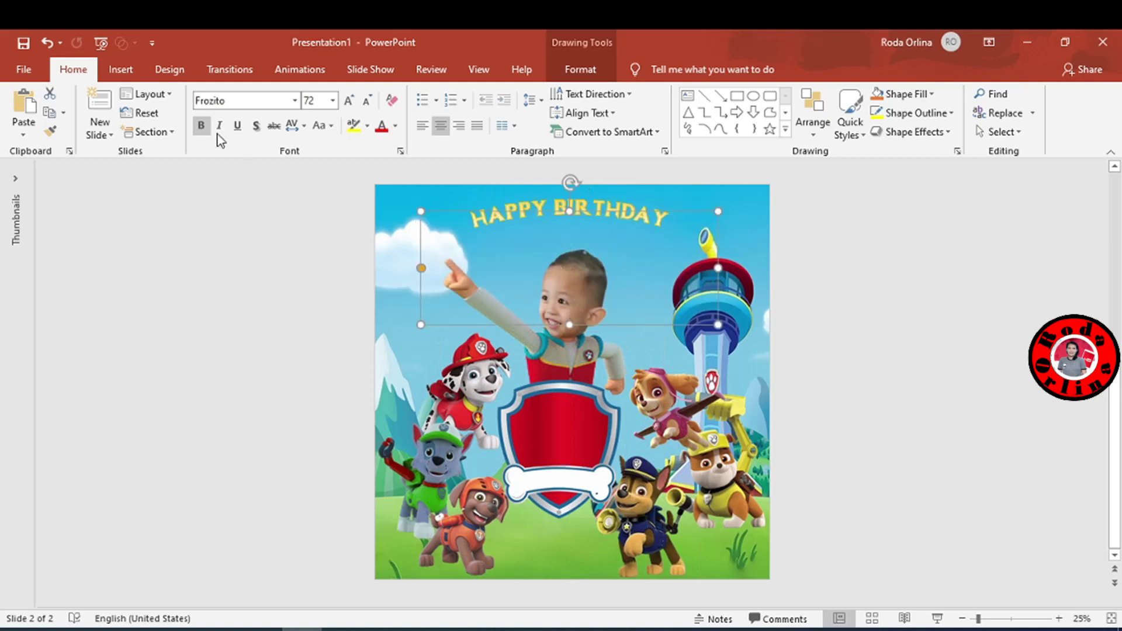
click(349, 103)
click(348, 103)
click(349, 103)
click(348, 103)
click(349, 103)
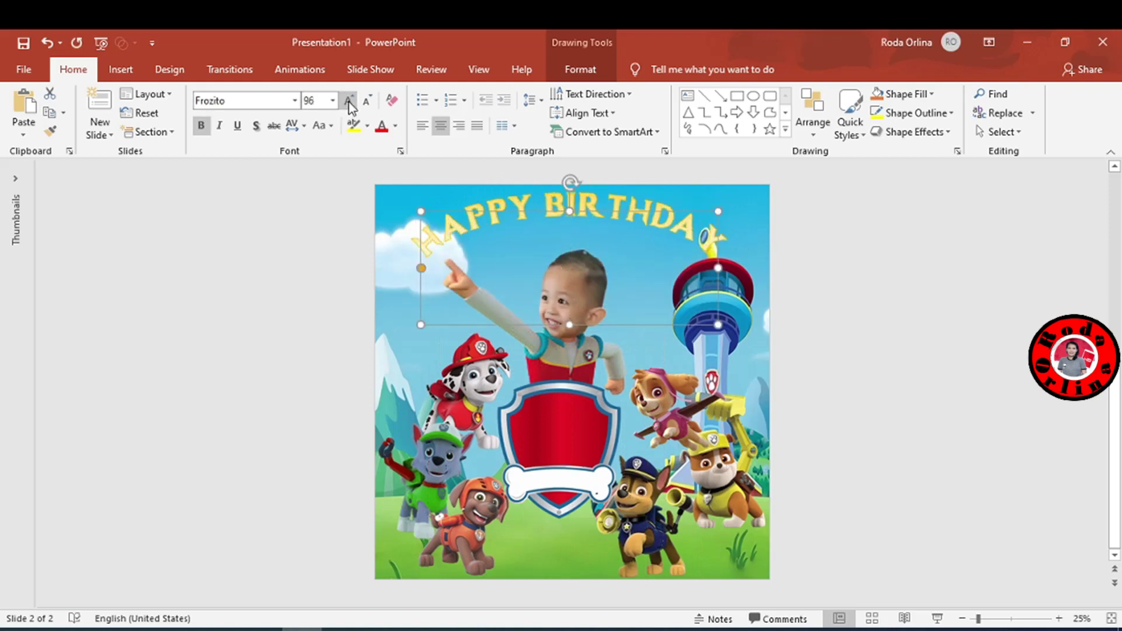
click(349, 102)
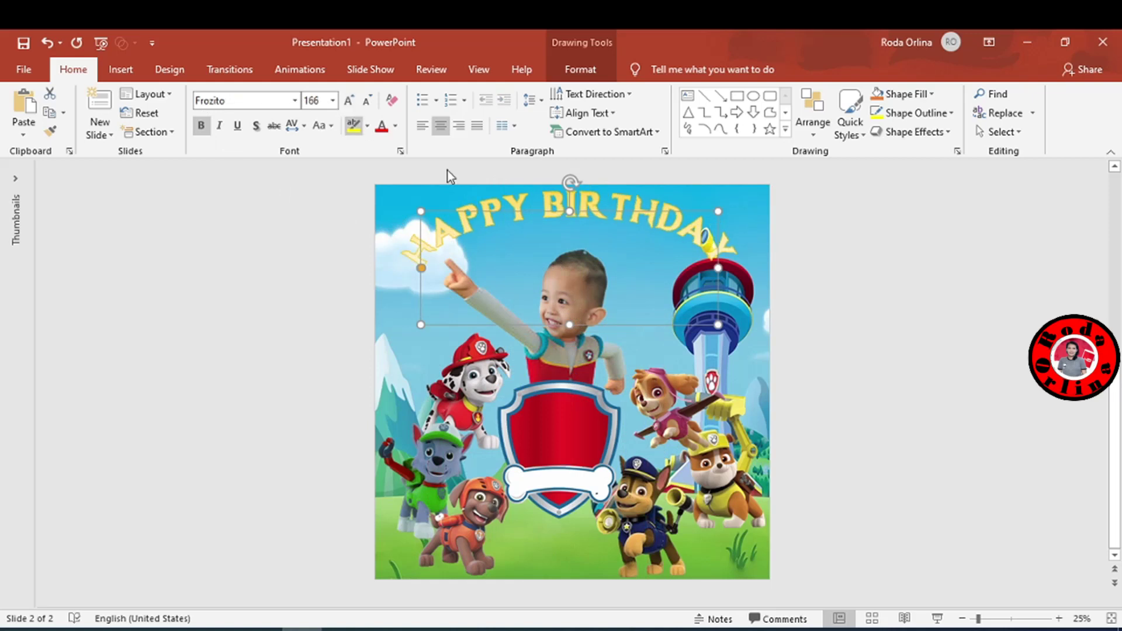
drag(594, 217, 585, 219)
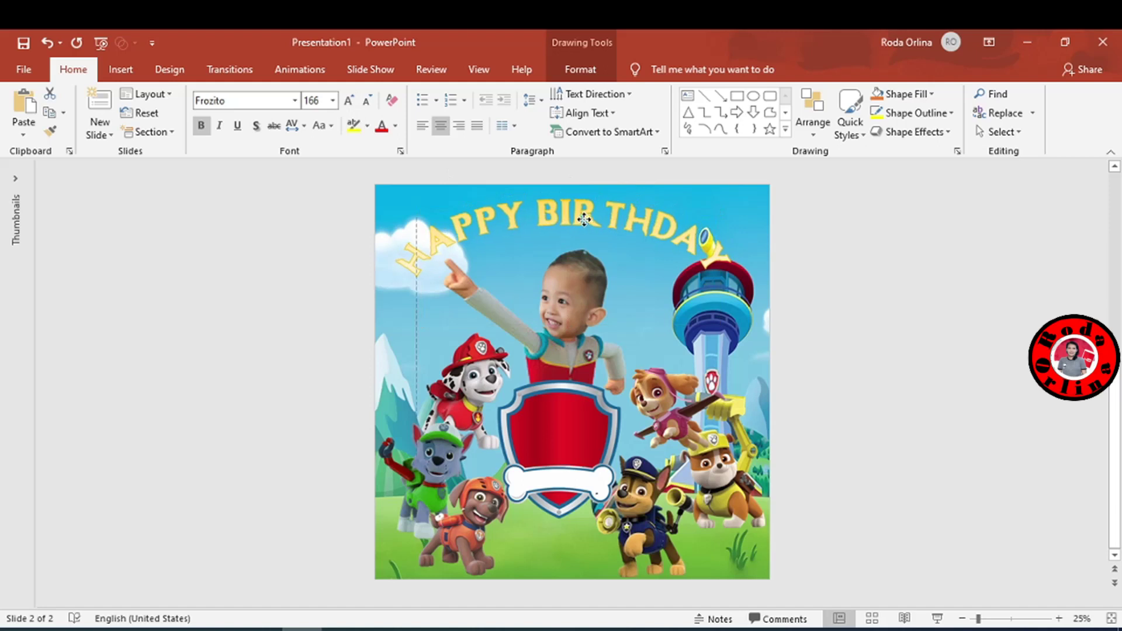
- Set HAPPY BIRTHDAY in bold Algerian and reshape the arch to span the poster top
click(296, 101)
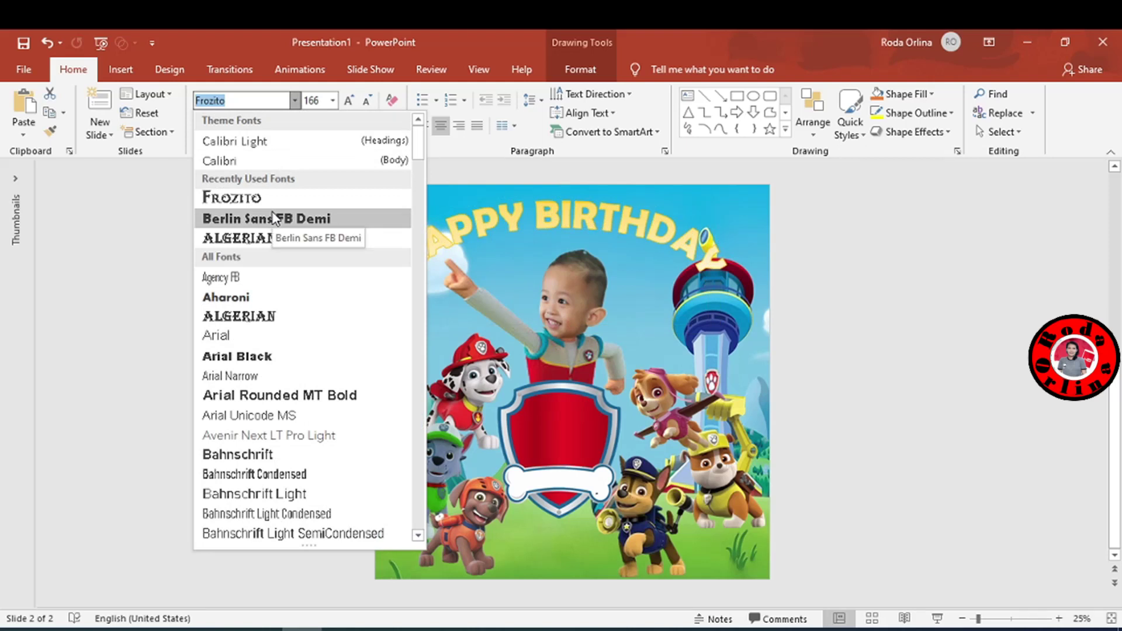
click(251, 237)
drag(593, 217, 596, 221)
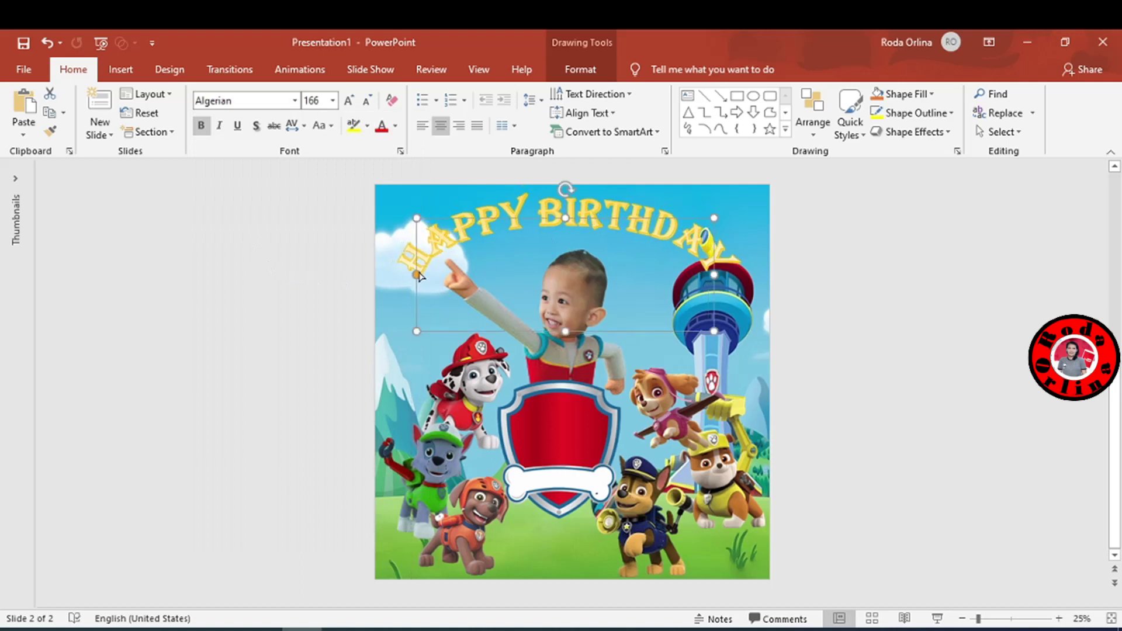
drag(417, 274, 418, 265)
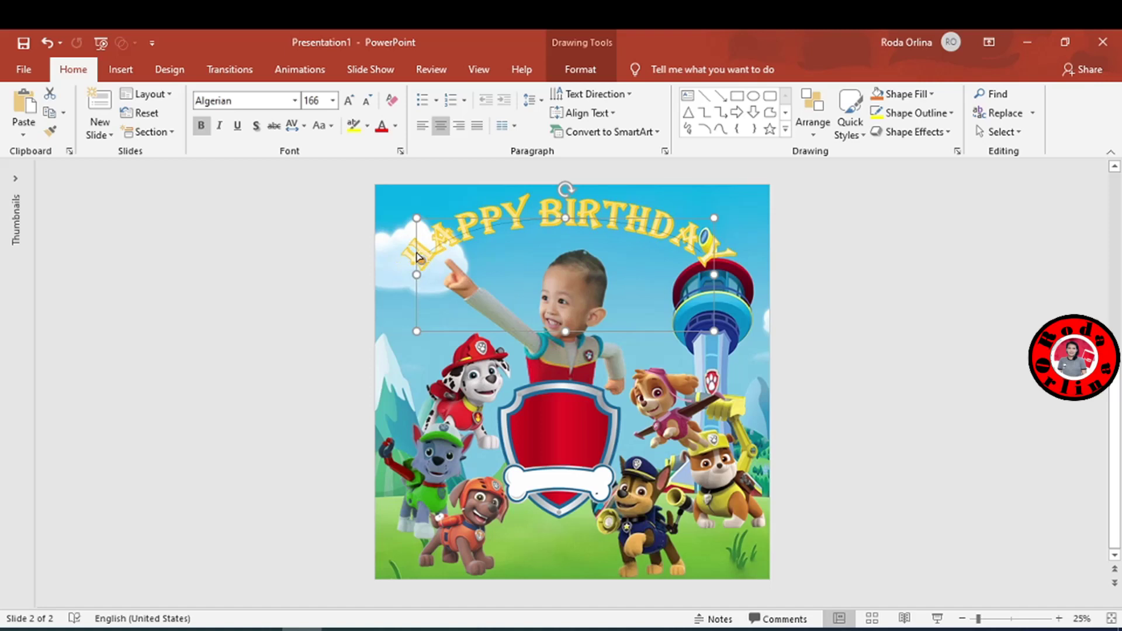
drag(417, 257, 429, 253)
click(815, 245)
click(621, 213)
drag(621, 213, 623, 215)
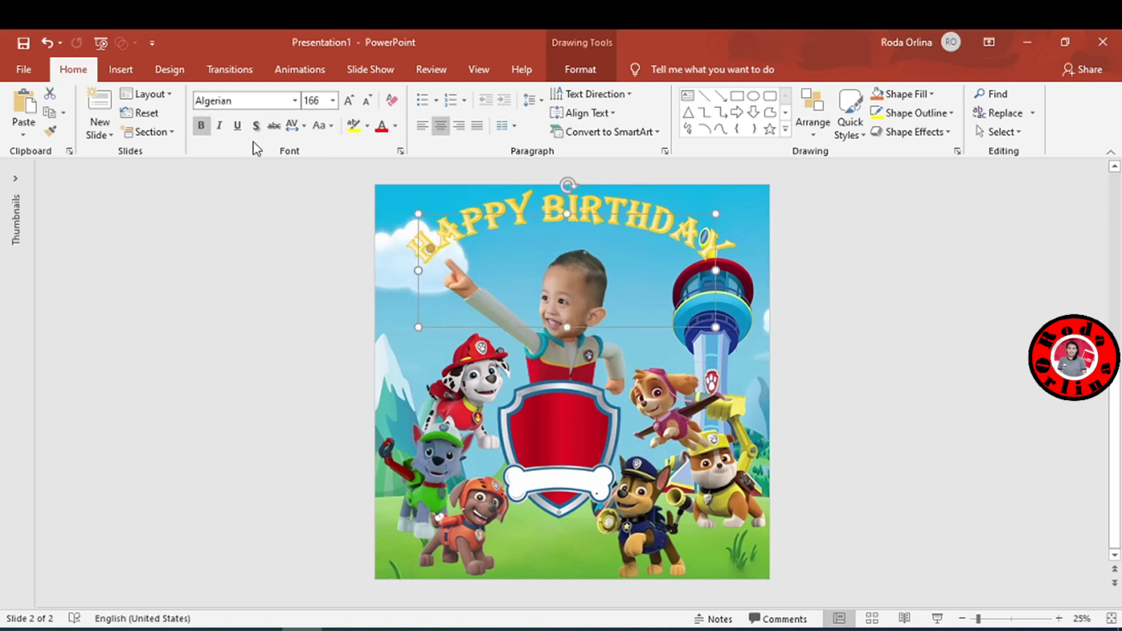
click(201, 126)
click(870, 228)
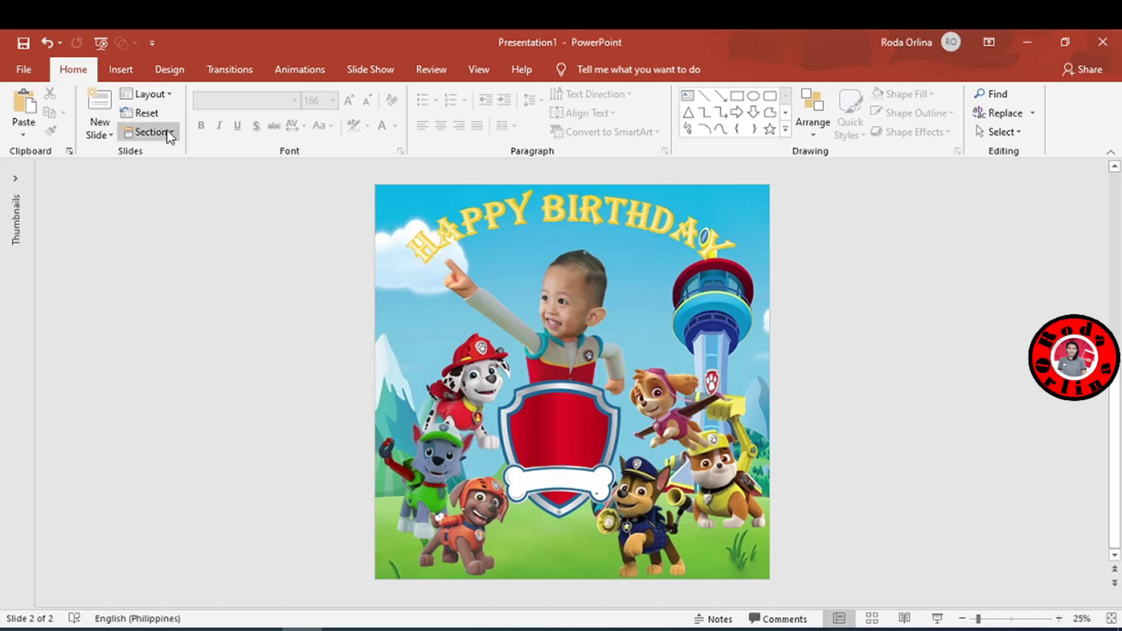
- Insert a yellow WordArt reading MARIUS, enlarged and set in Frozito
click(120, 70)
click(823, 117)
click(923, 227)
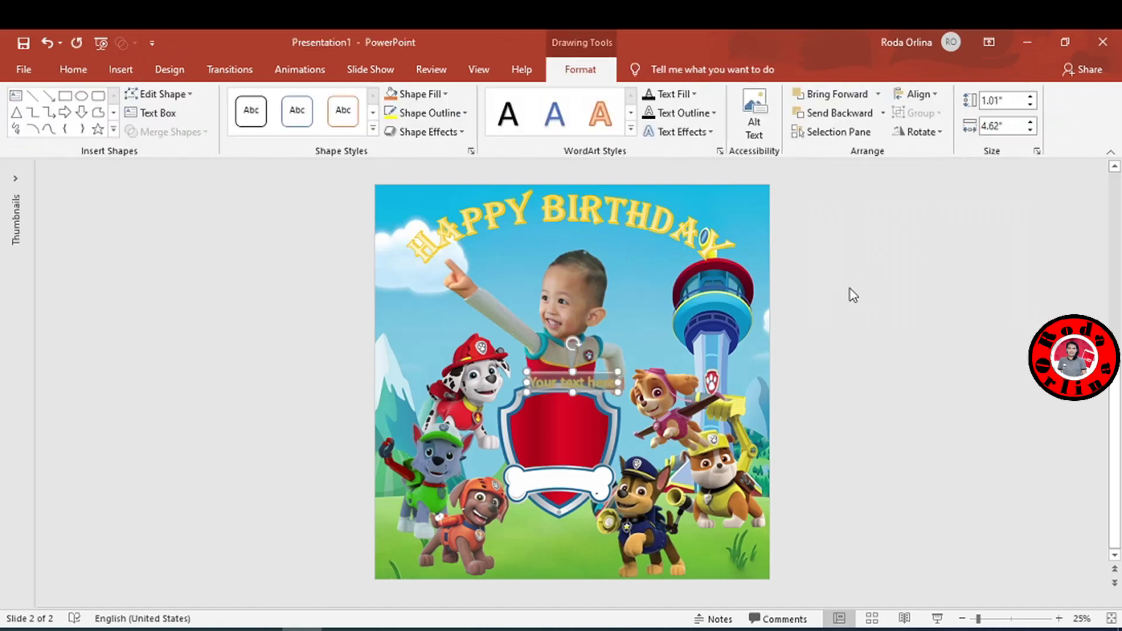
text(MARIUS)
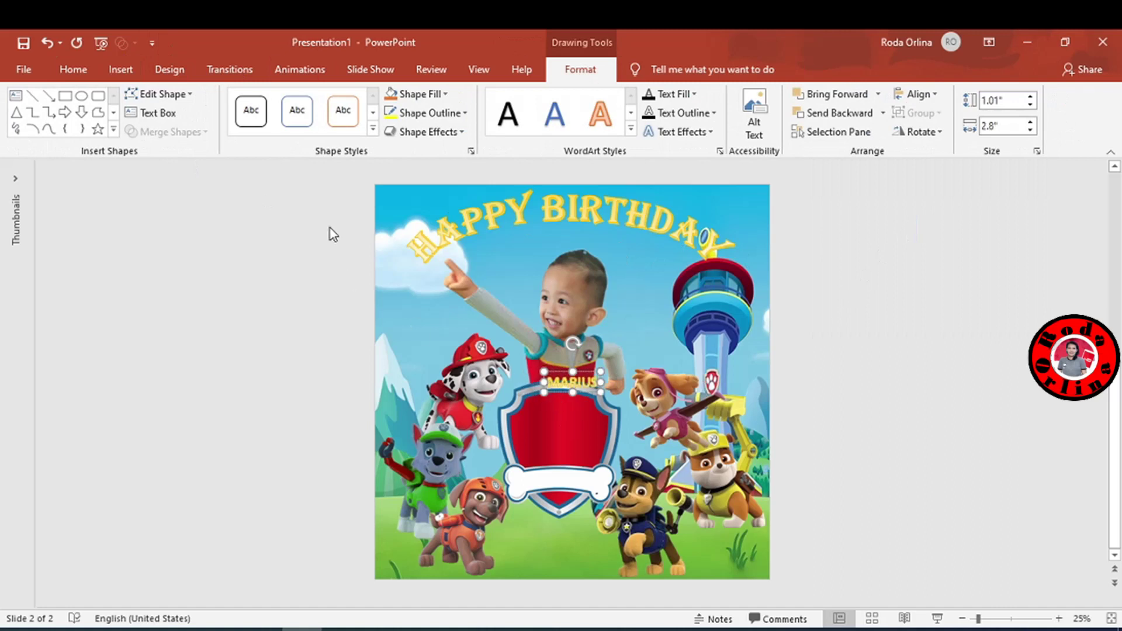
click(73, 69)
click(349, 102)
click(350, 102)
click(350, 102)
click(350, 102)
click(350, 102)
click(349, 101)
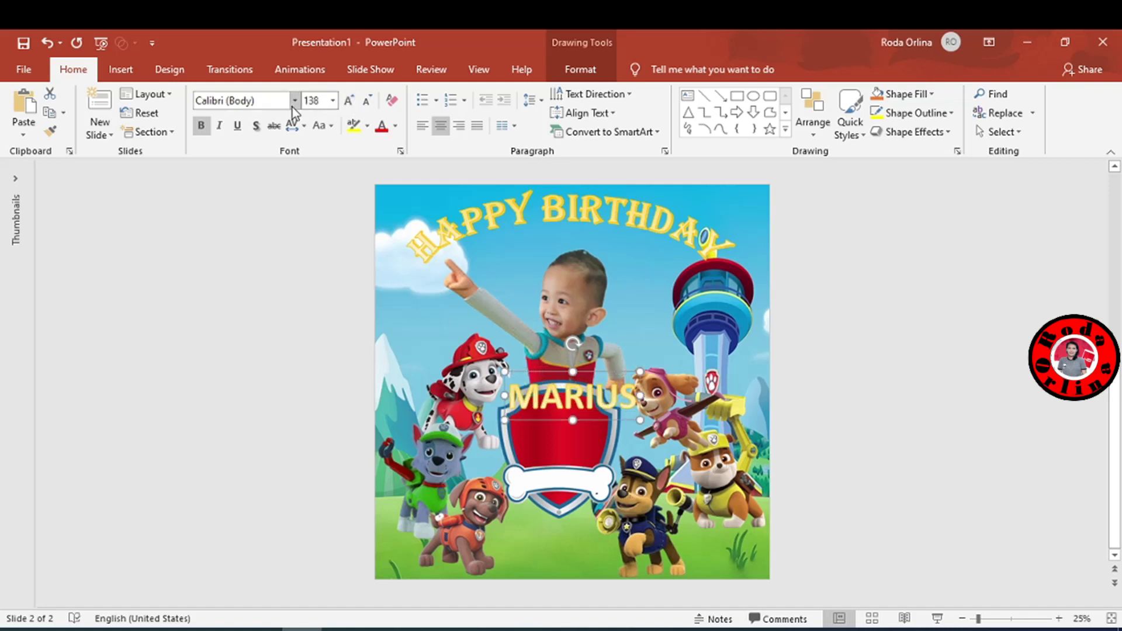
click(294, 104)
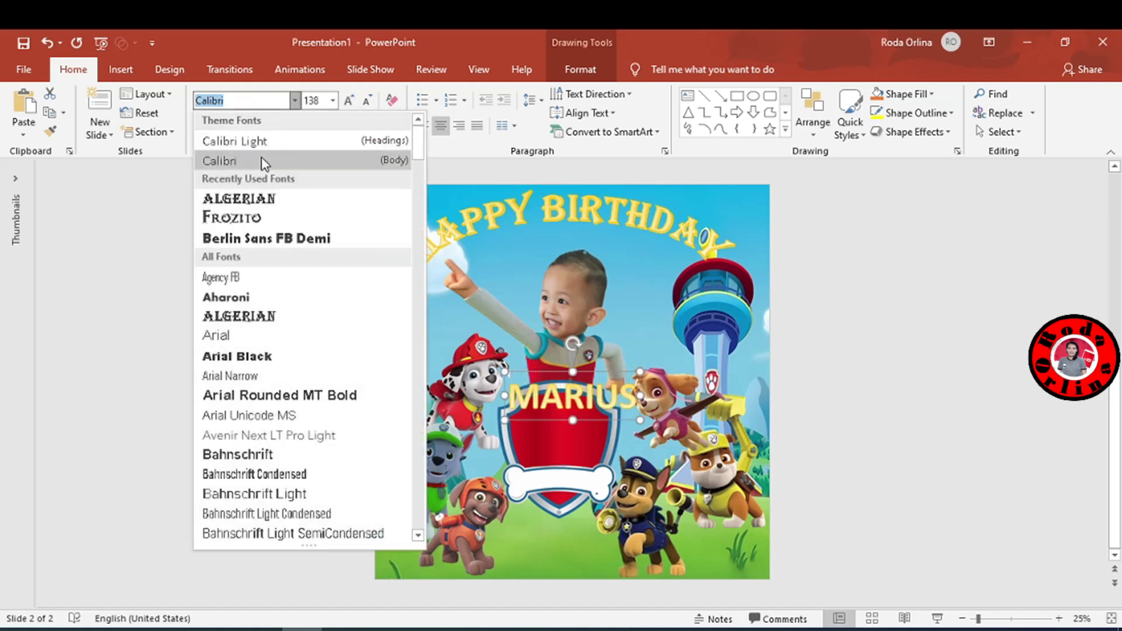
click(252, 218)
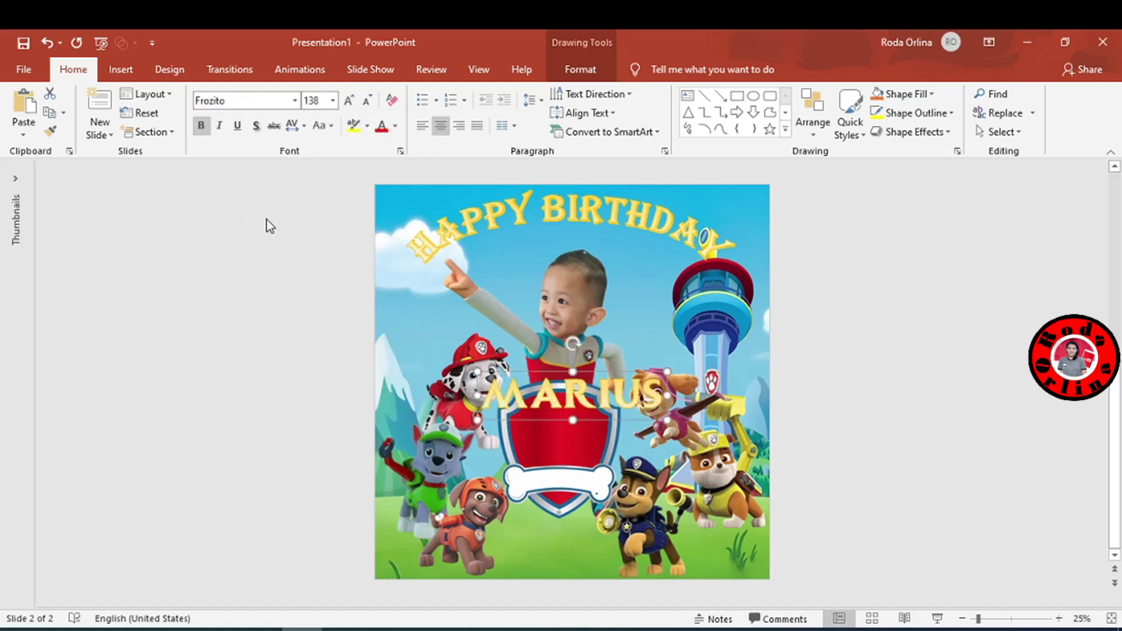
- Arch MARIUS and move it down onto the red shield
click(589, 74)
click(702, 132)
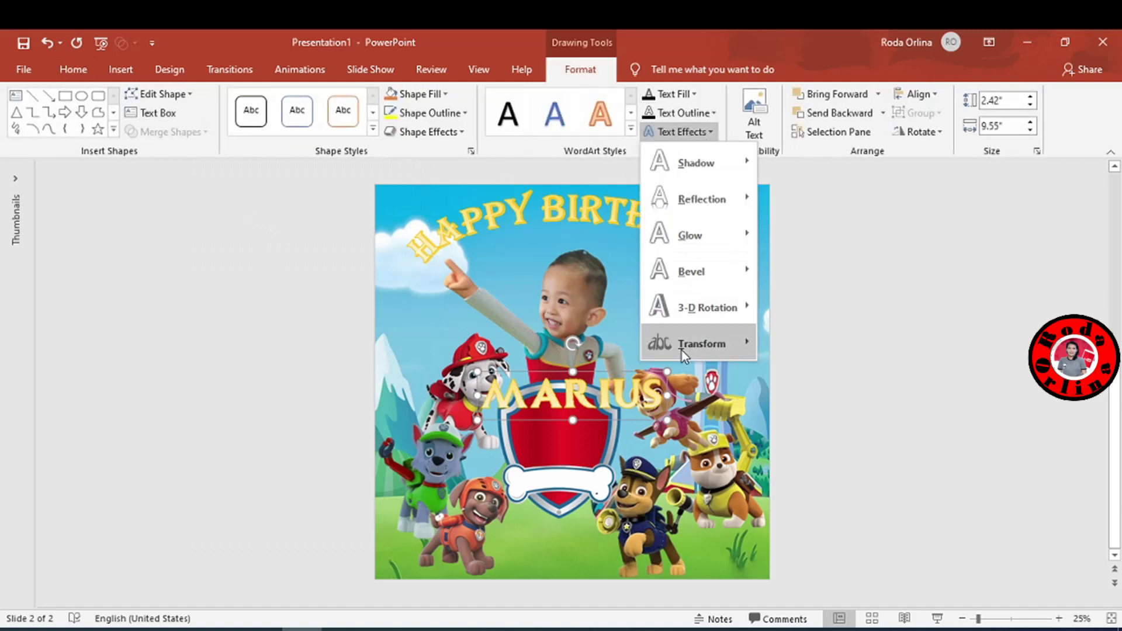
click(775, 300)
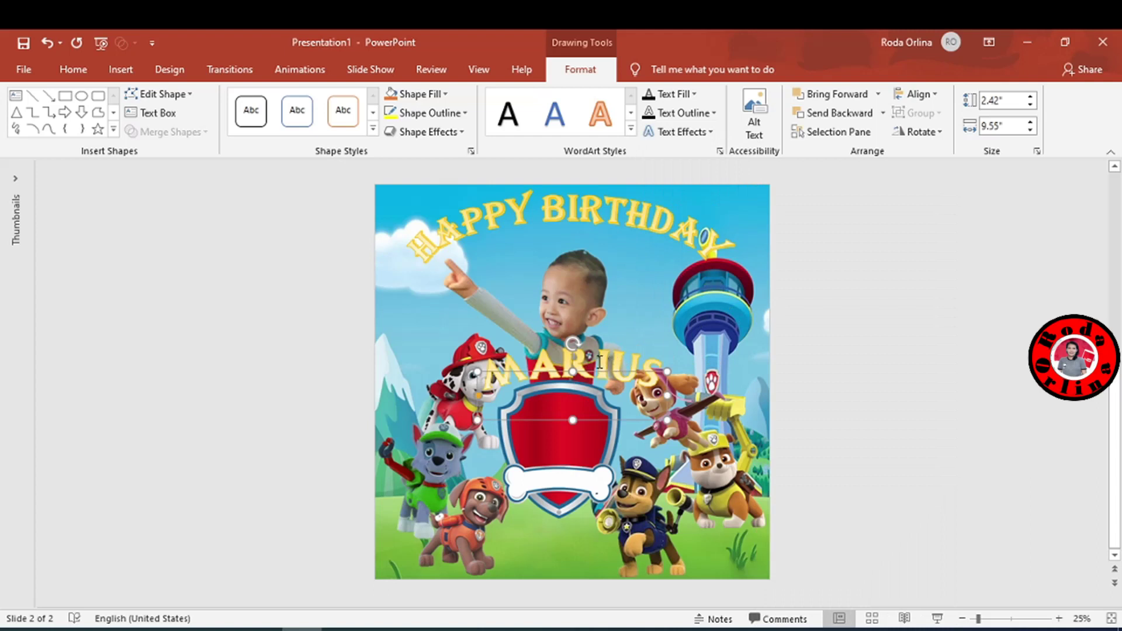
drag(573, 371, 569, 433)
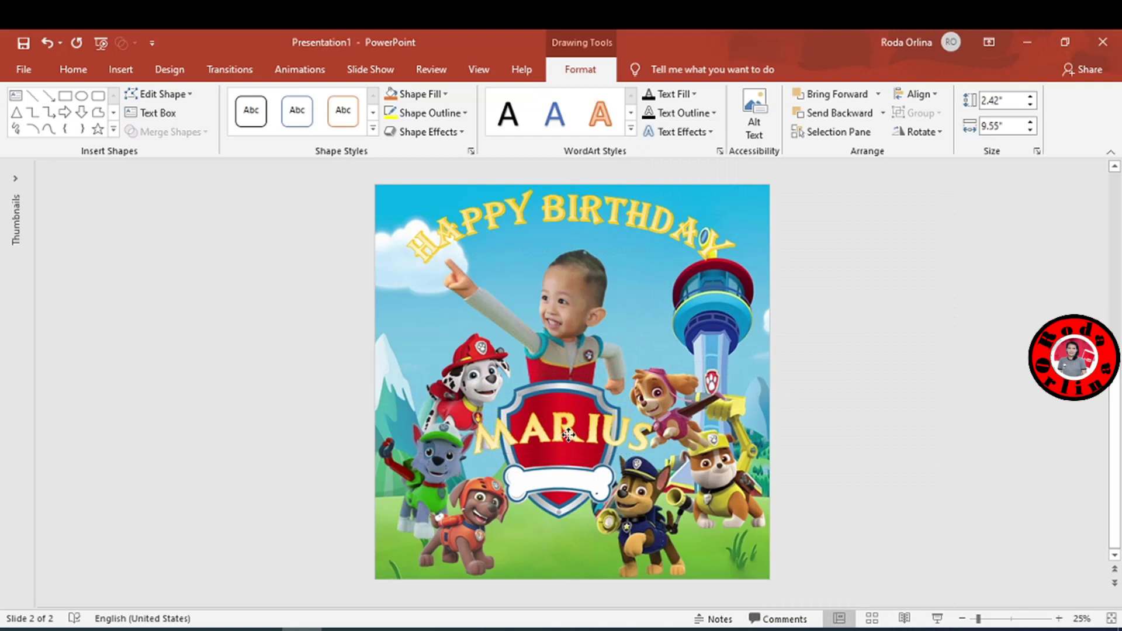
- Switch MARIUS to Berlin Sans FB Demi and narrow and centre it on the shield
click(74, 70)
click(295, 102)
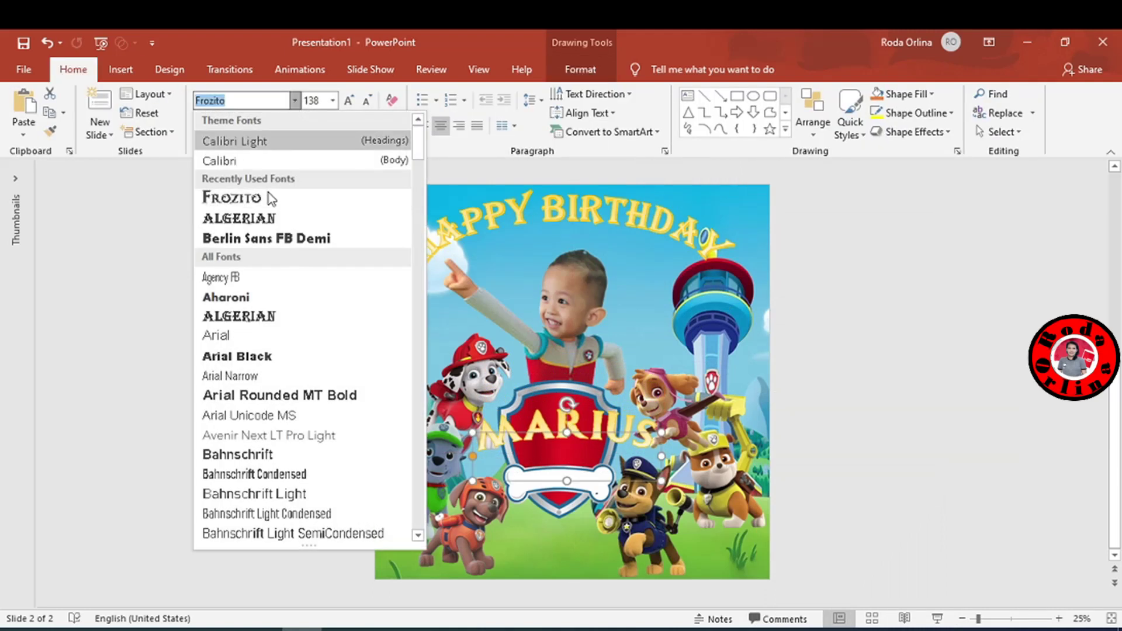
click(260, 238)
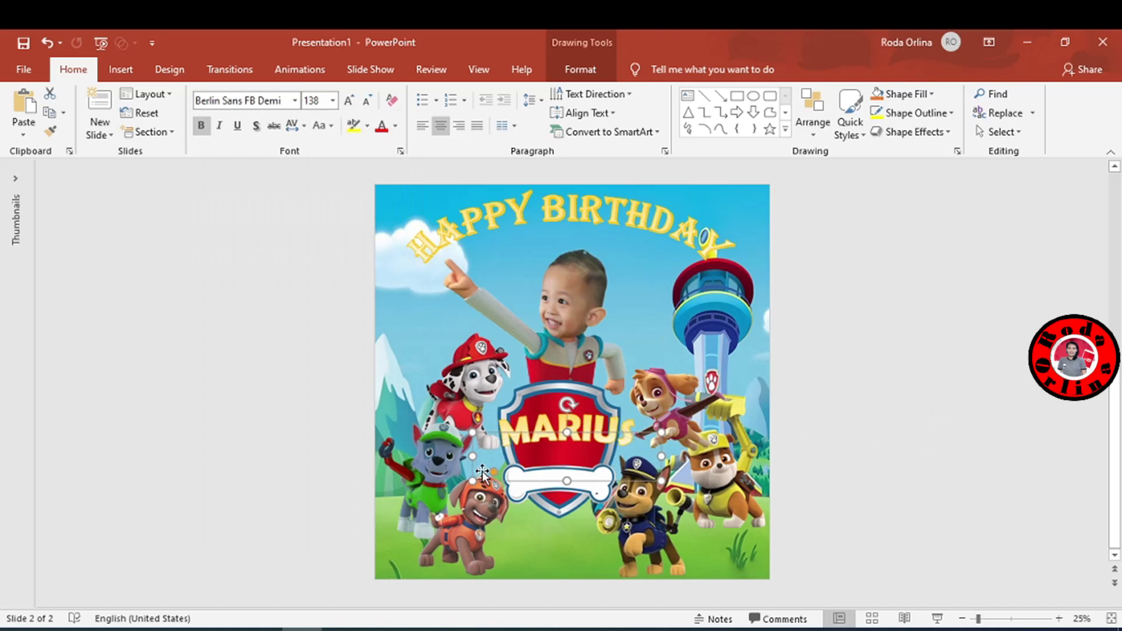
drag(661, 456, 648, 456)
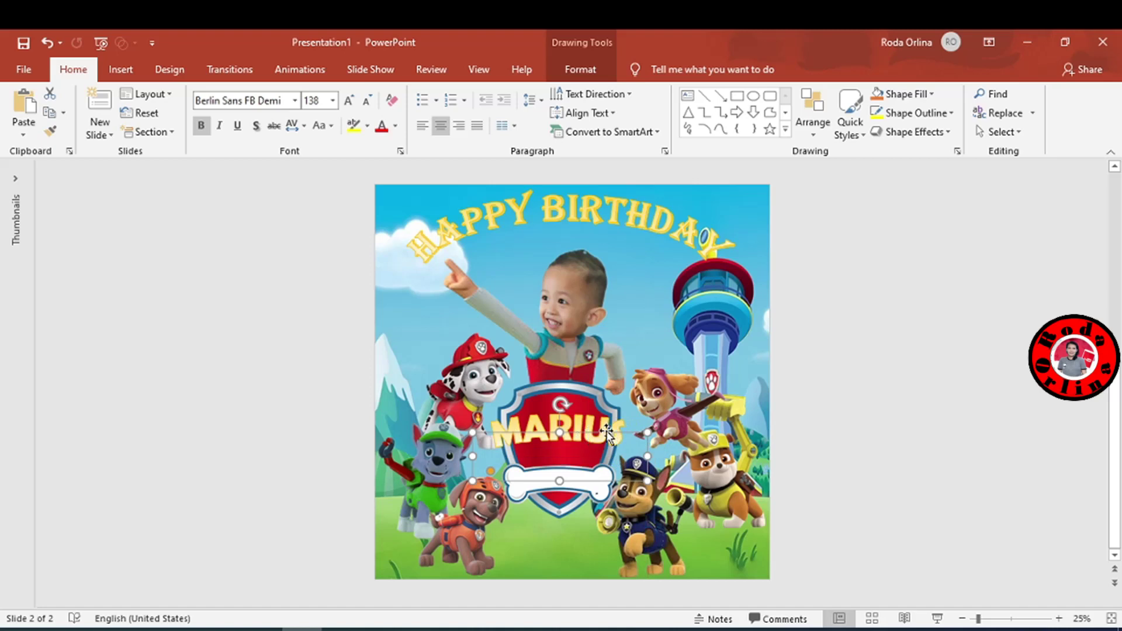
drag(484, 438, 483, 454)
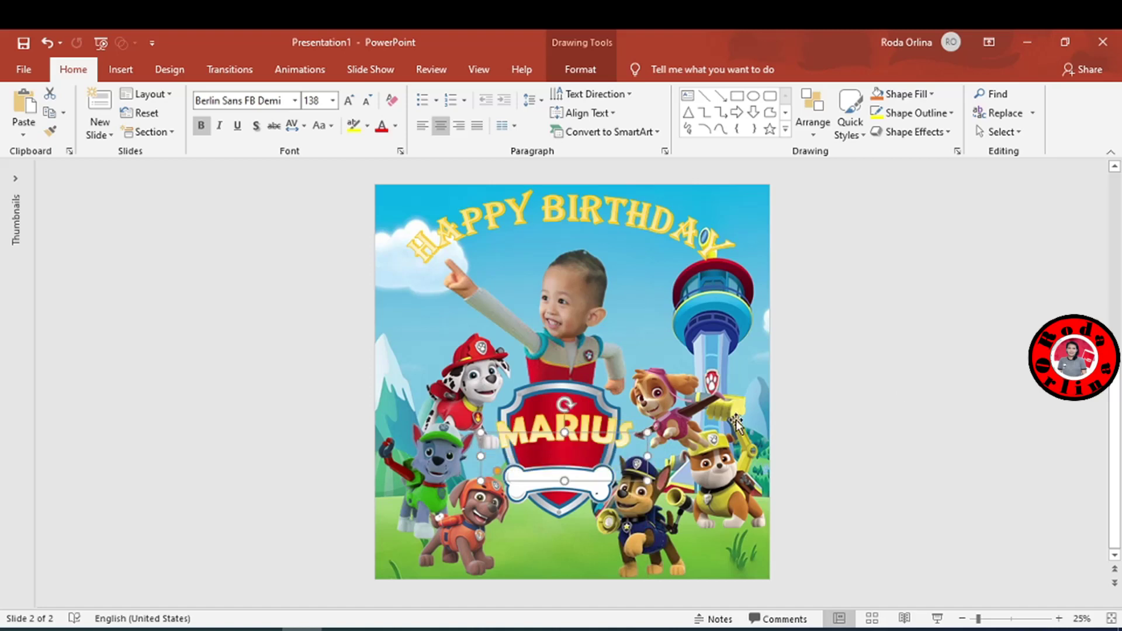
click(928, 367)
click(552, 433)
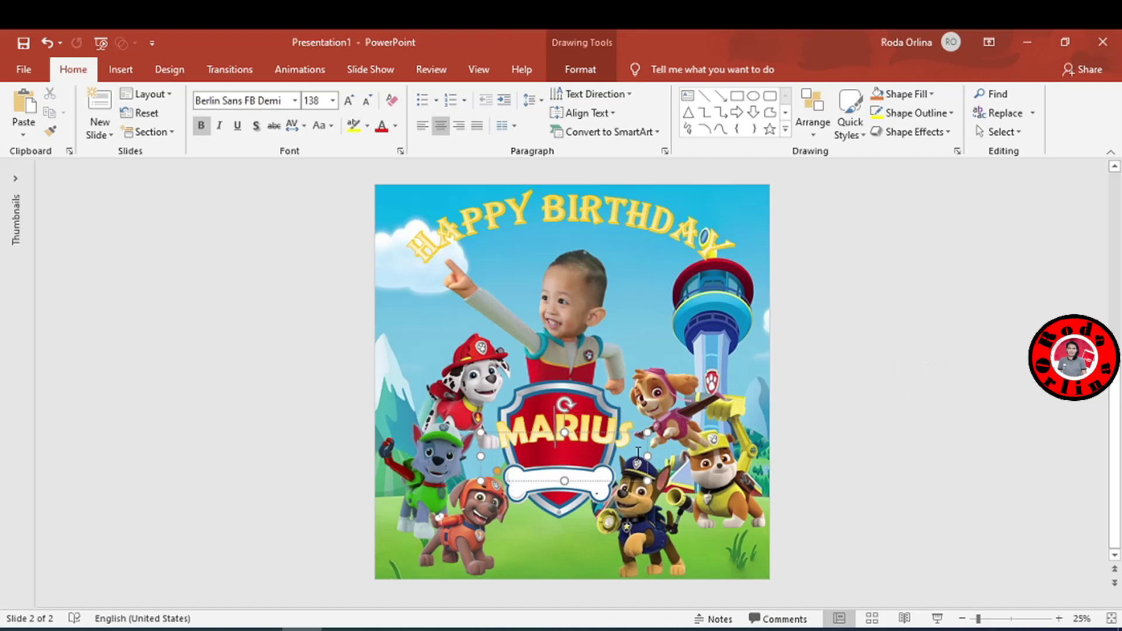
drag(648, 456, 635, 457)
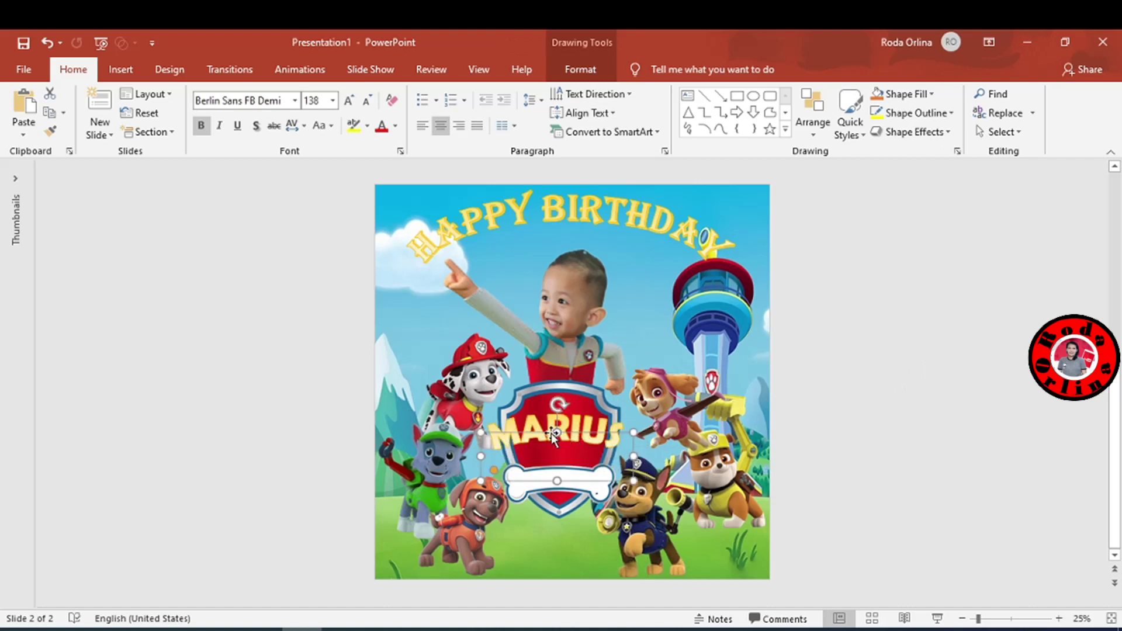
drag(566, 432, 573, 430)
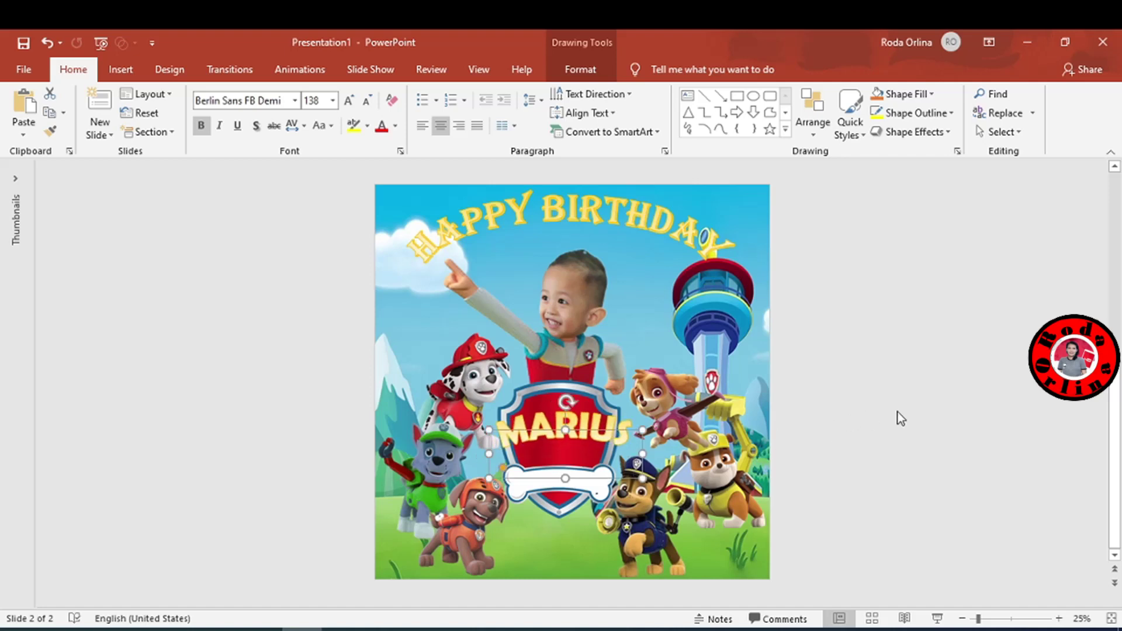
click(914, 410)
- Insert a yellow WordArt reading TURNING in Berlin Sans FB Demi
click(121, 69)
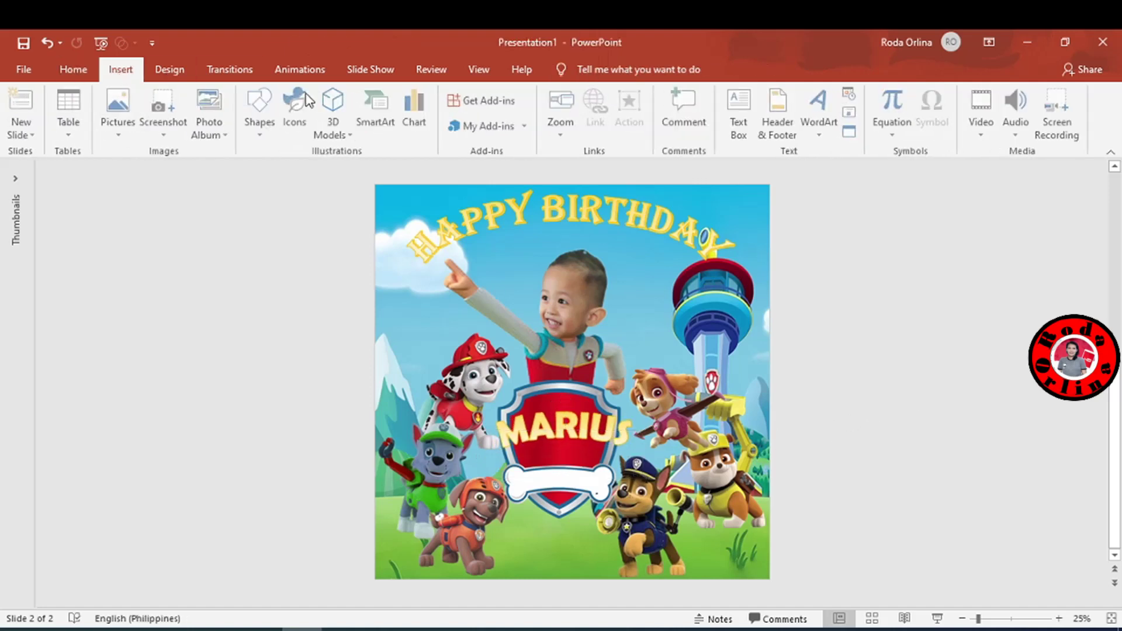
click(822, 116)
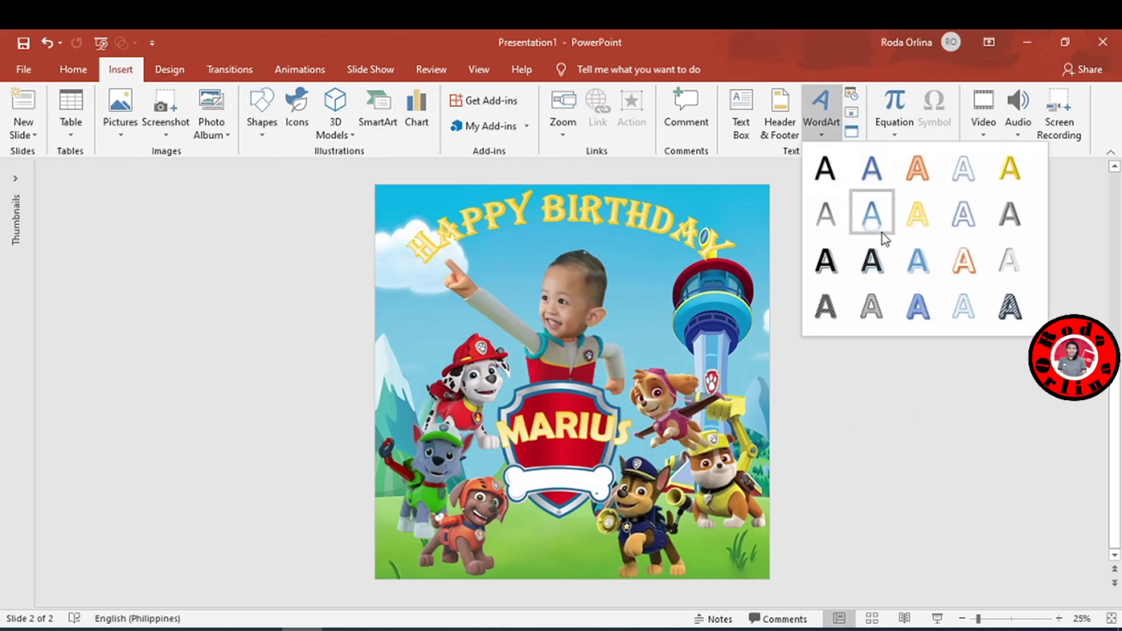
click(916, 246)
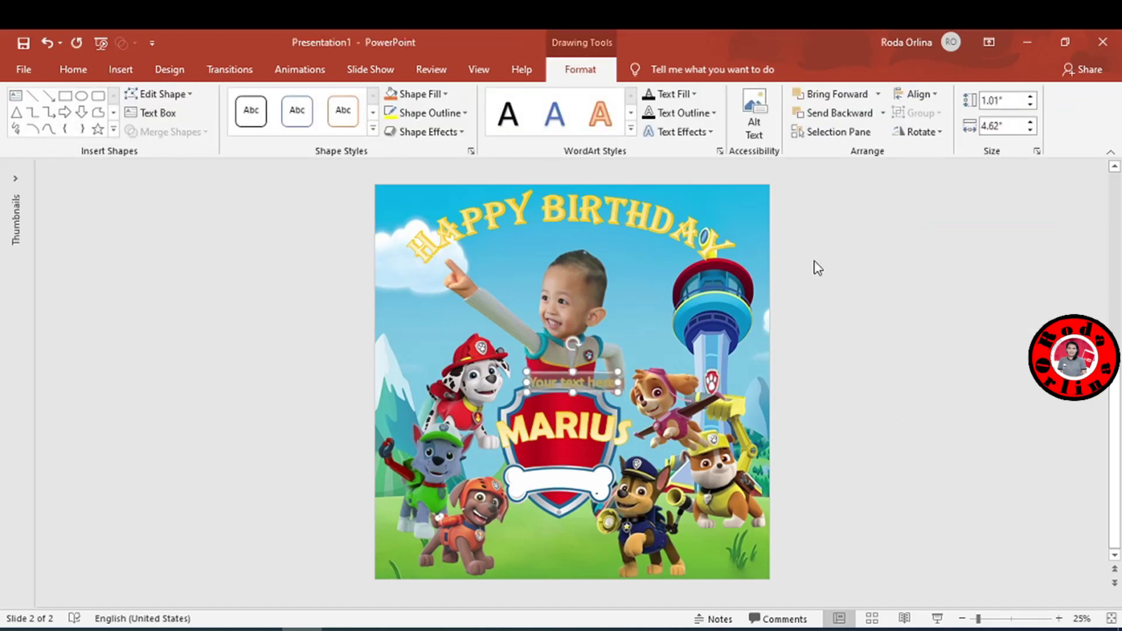
text(TURNING)
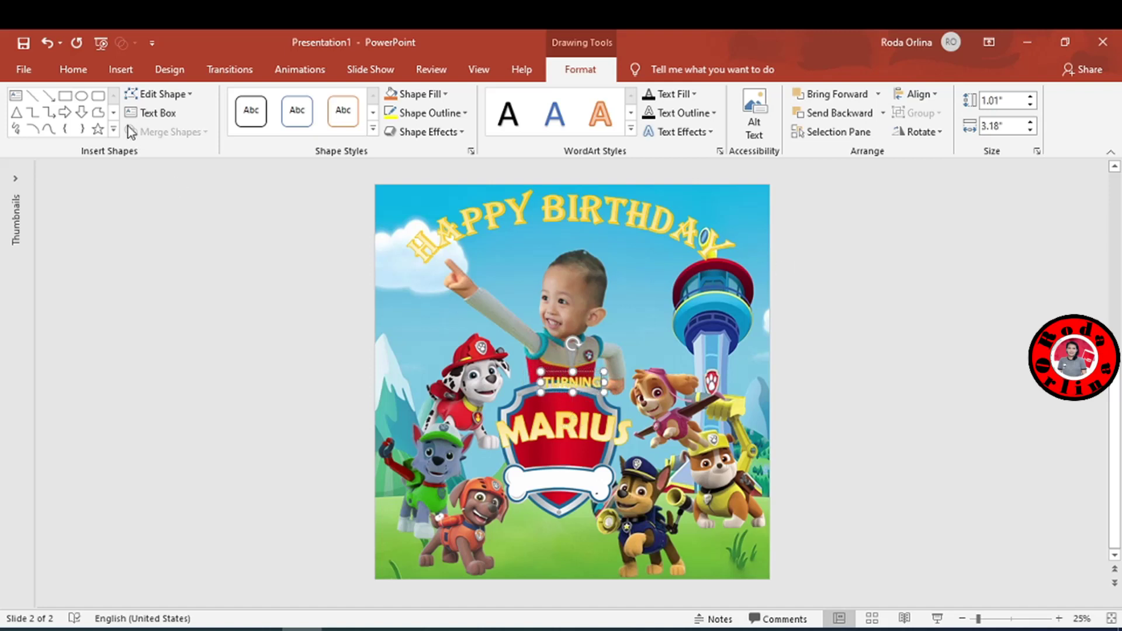
click(69, 70)
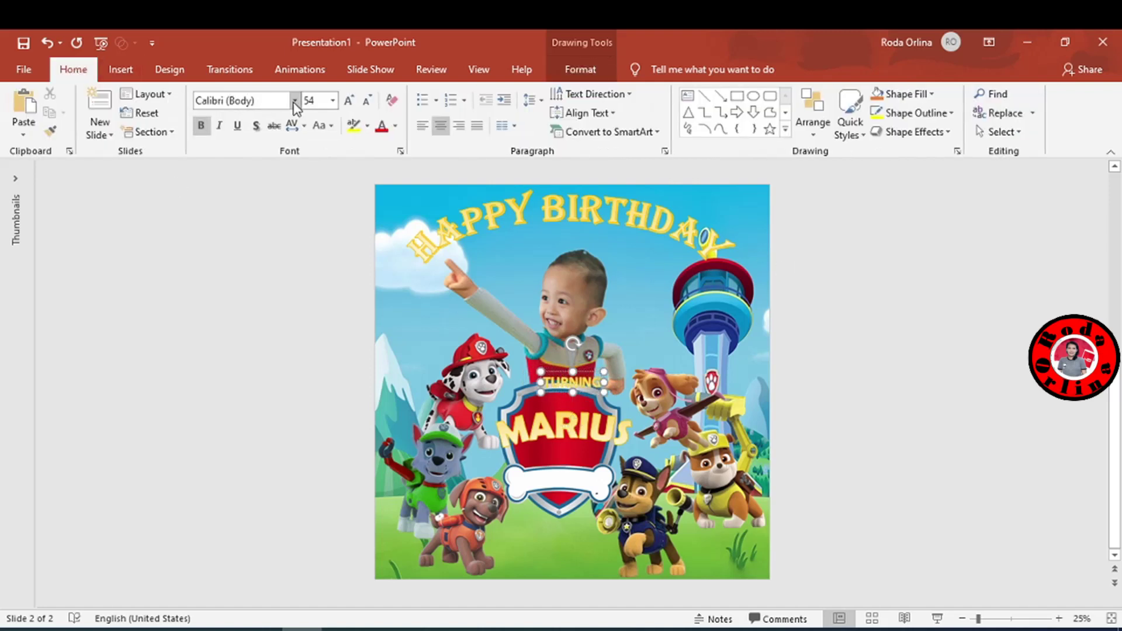
click(295, 102)
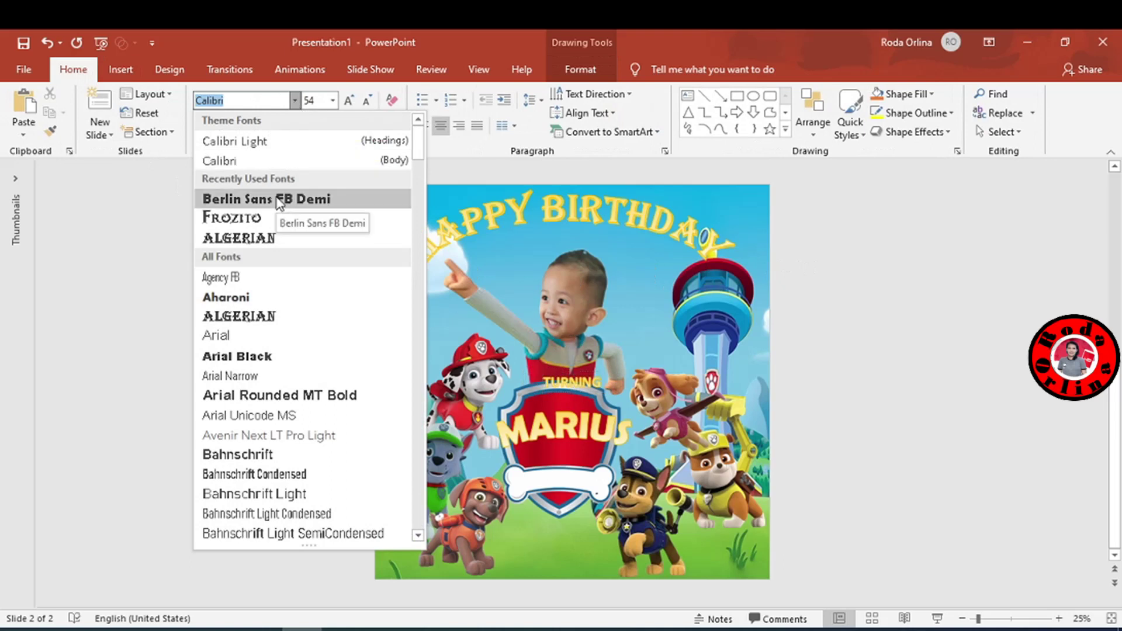
click(278, 201)
- Arch TURNING and move it down onto the bone banner
click(580, 68)
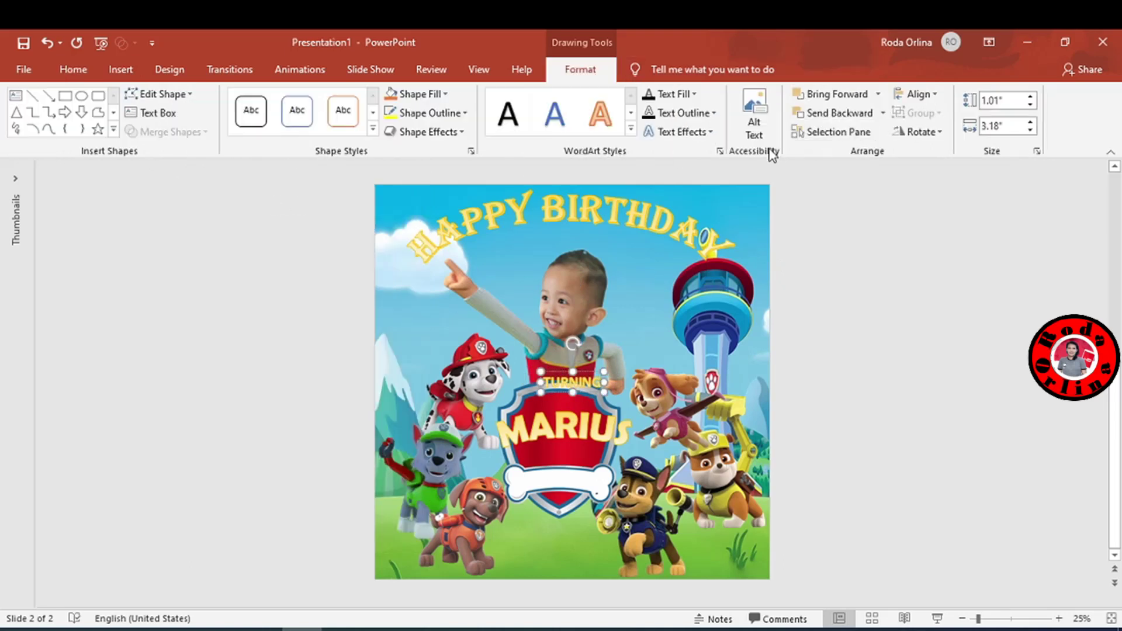
click(681, 131)
mouse_move(700, 343)
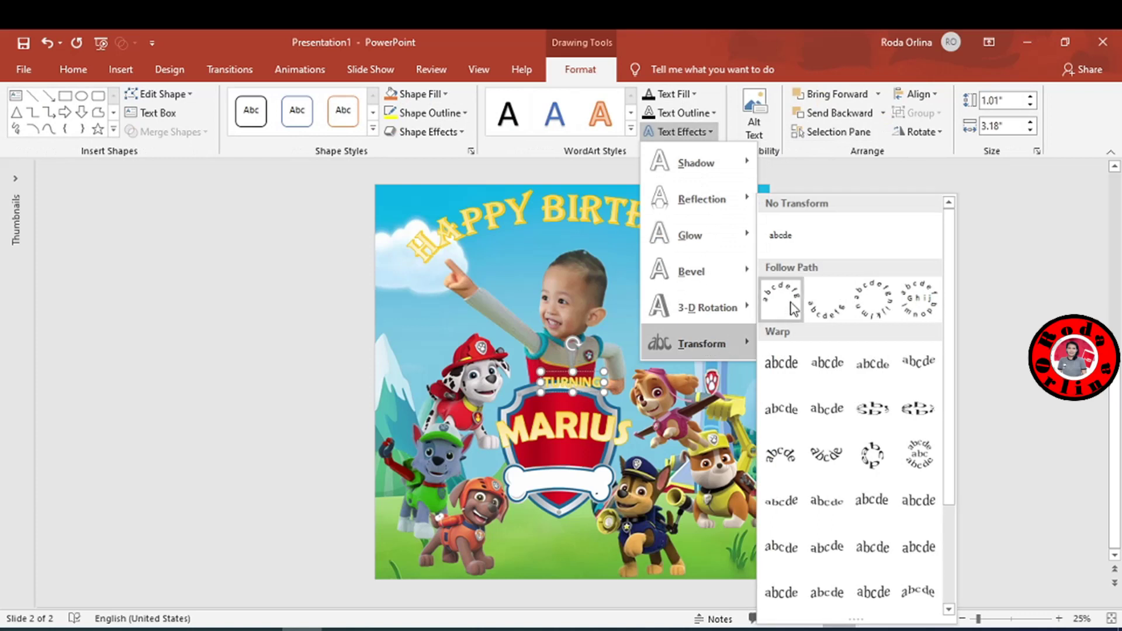
click(784, 301)
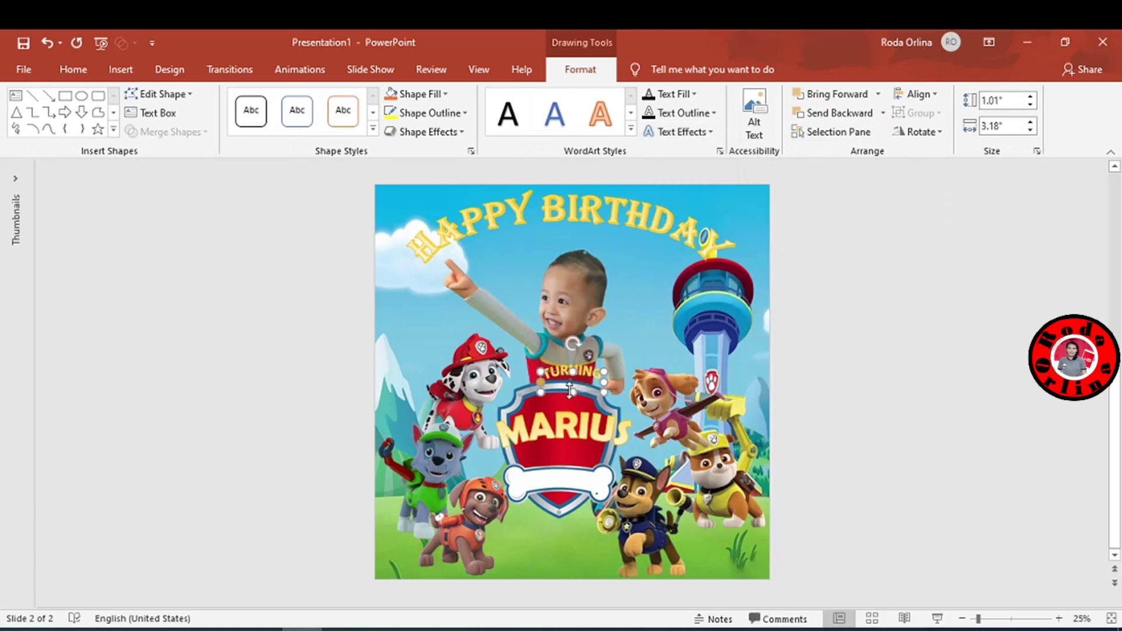
drag(583, 377, 566, 478)
- Enlarge TURNING to 80 pt and fit and centre its box on the bone
click(73, 69)
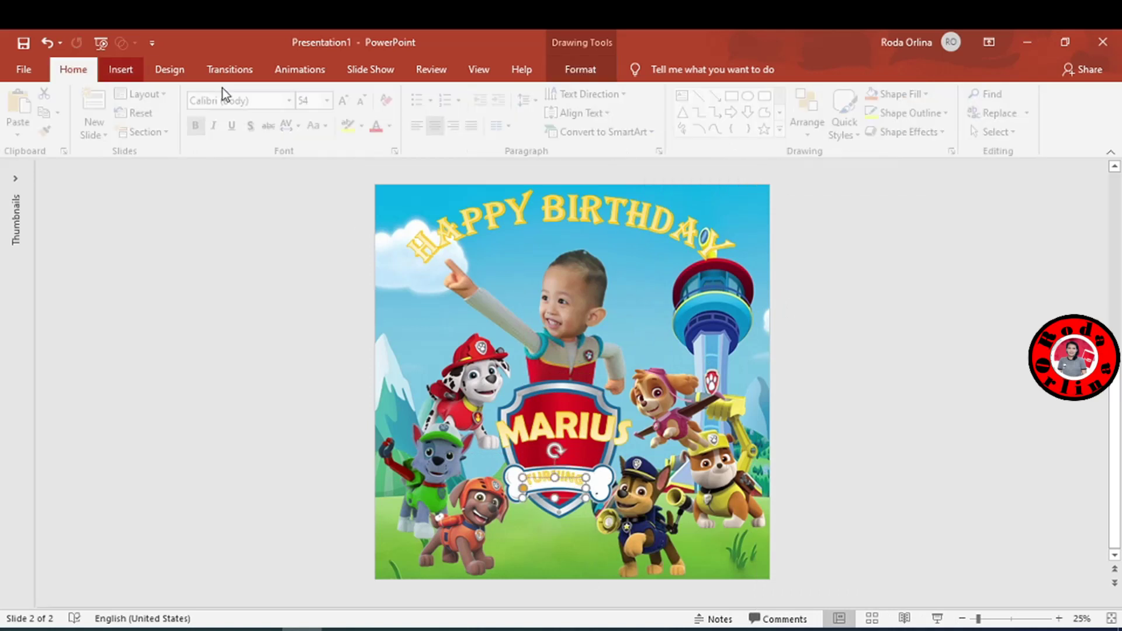
click(349, 101)
click(349, 101)
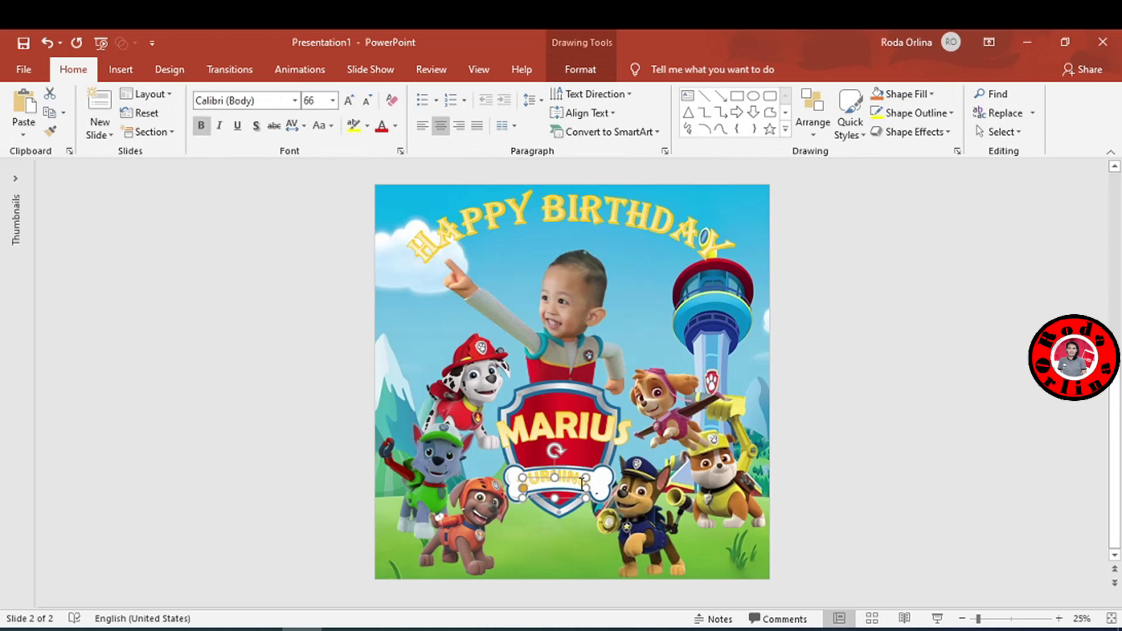
drag(586, 484, 596, 482)
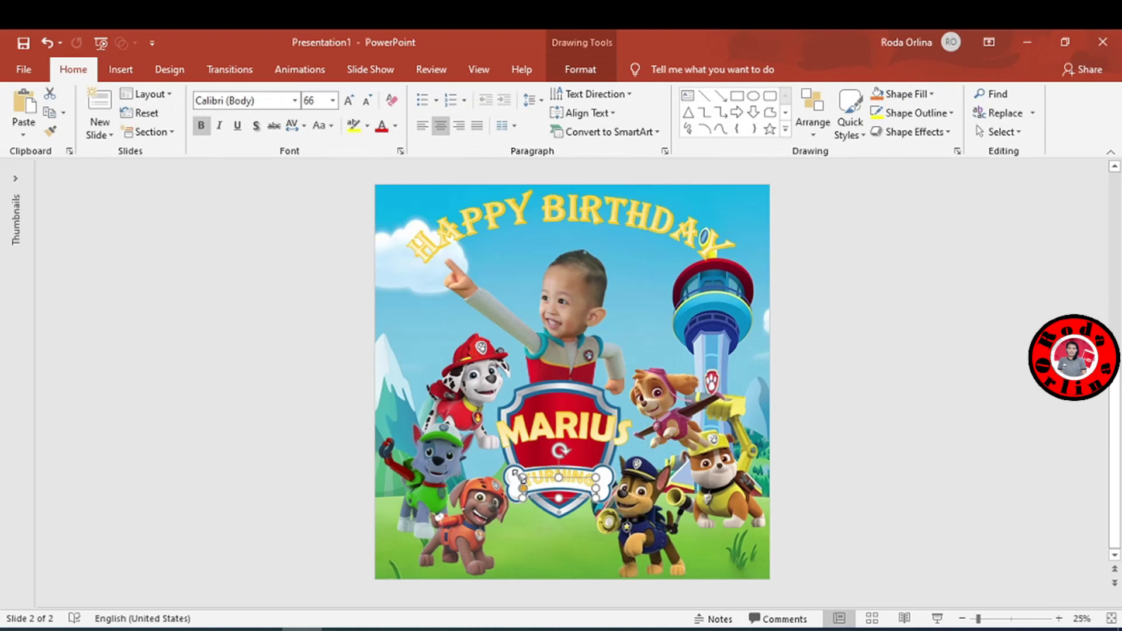
drag(516, 472, 504, 473)
click(349, 102)
click(348, 101)
drag(583, 475, 579, 480)
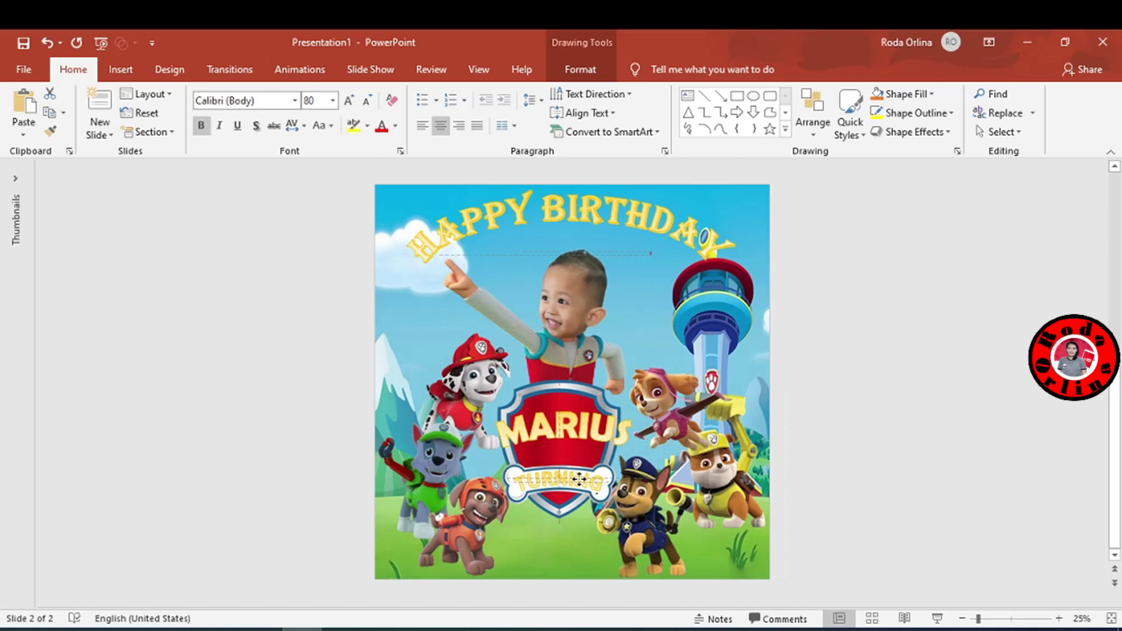
click(915, 405)
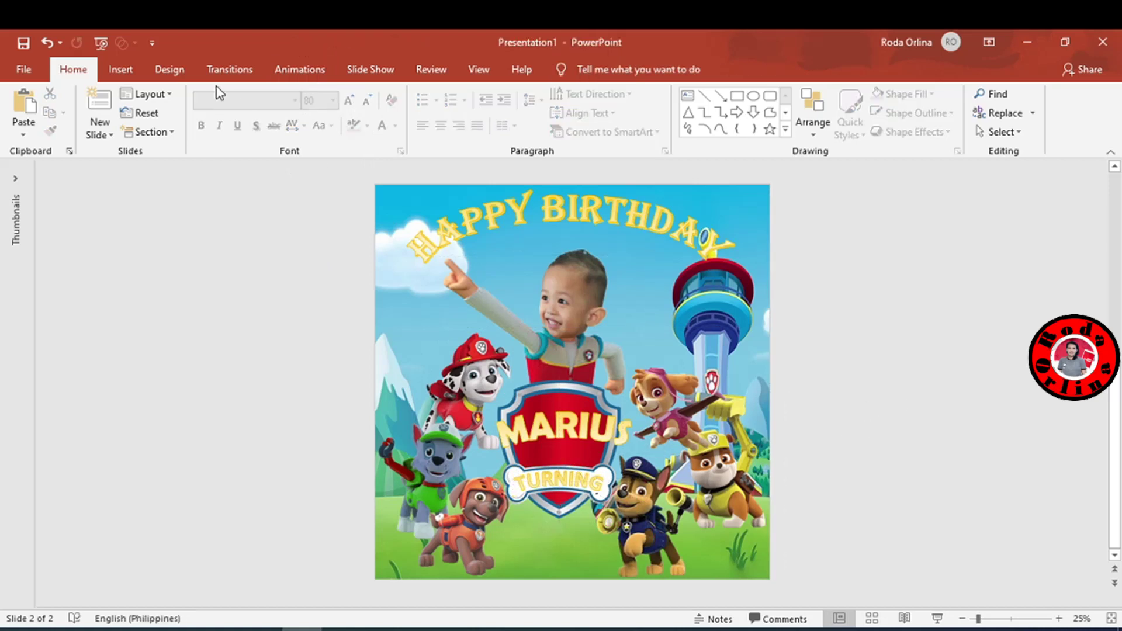
- Insert a new WordArt for the age 7 in Berlin Sans FB Demi
click(120, 69)
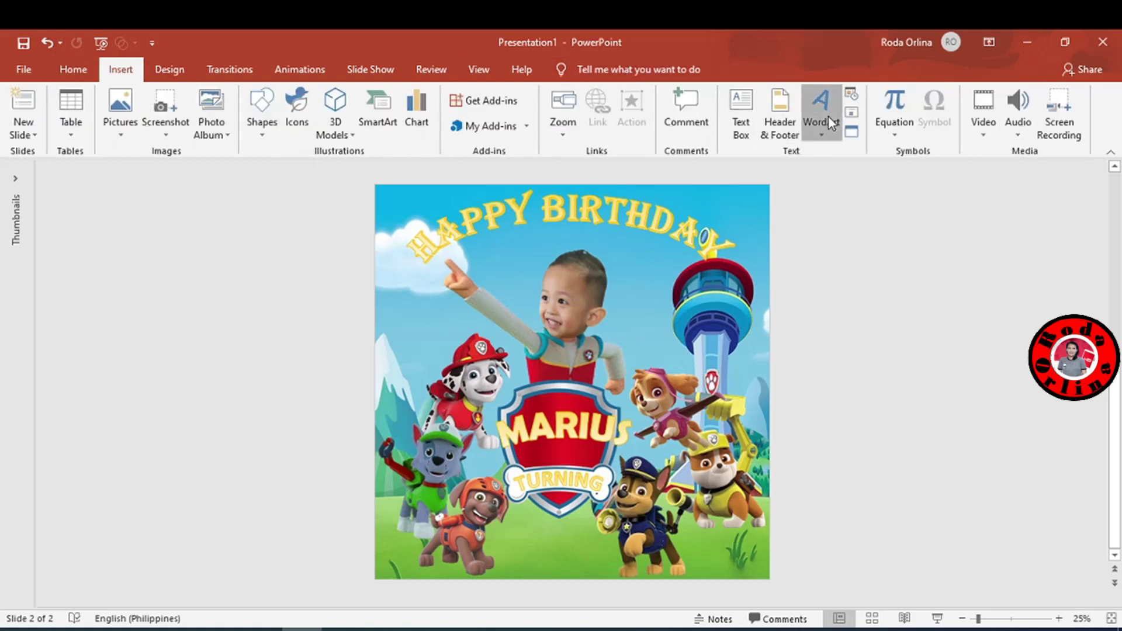
click(829, 117)
click(916, 219)
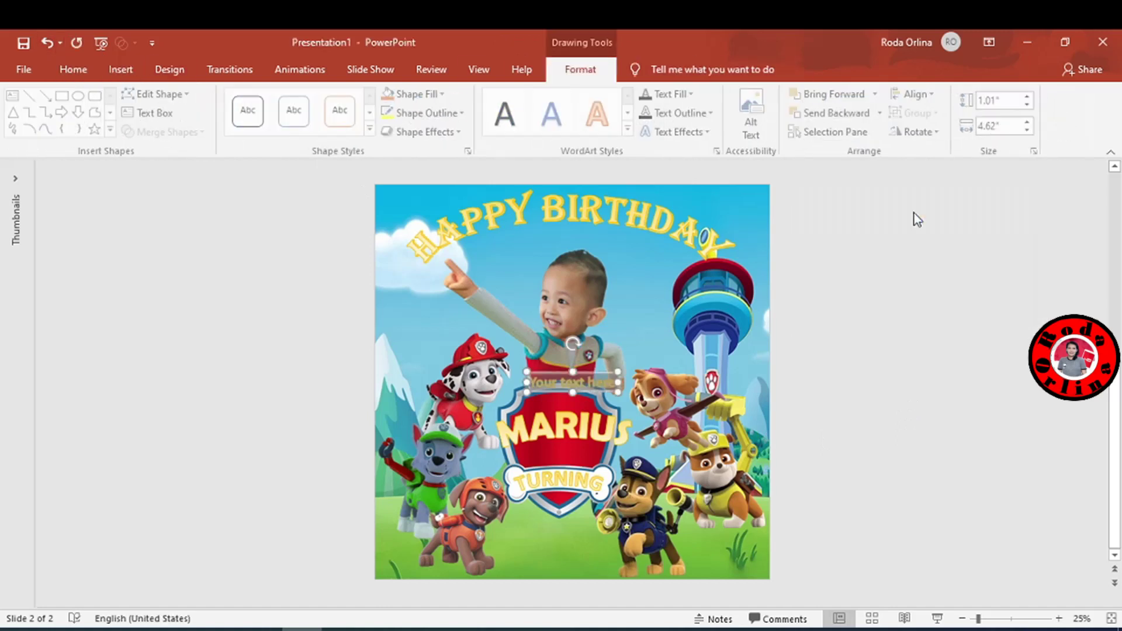
key(Delete)
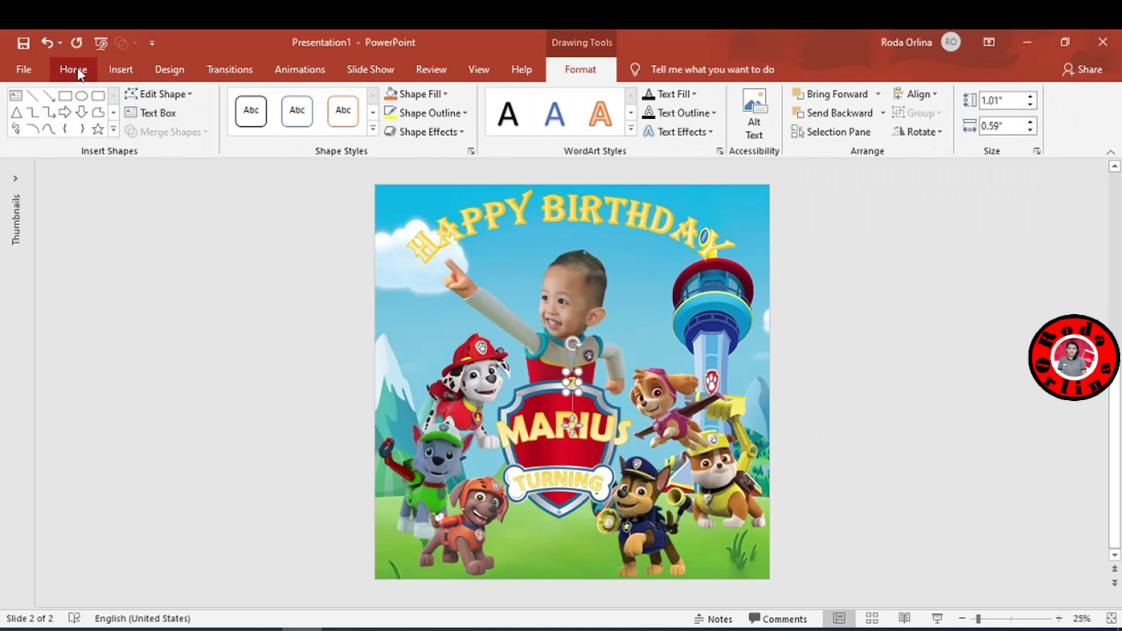
click(74, 70)
click(295, 101)
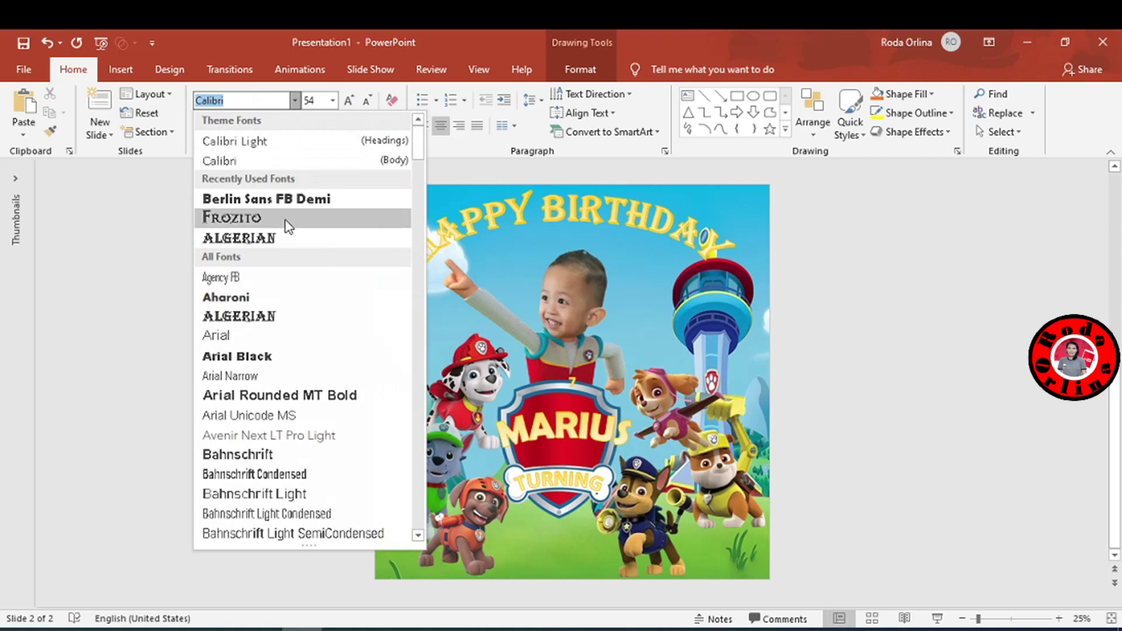
click(307, 193)
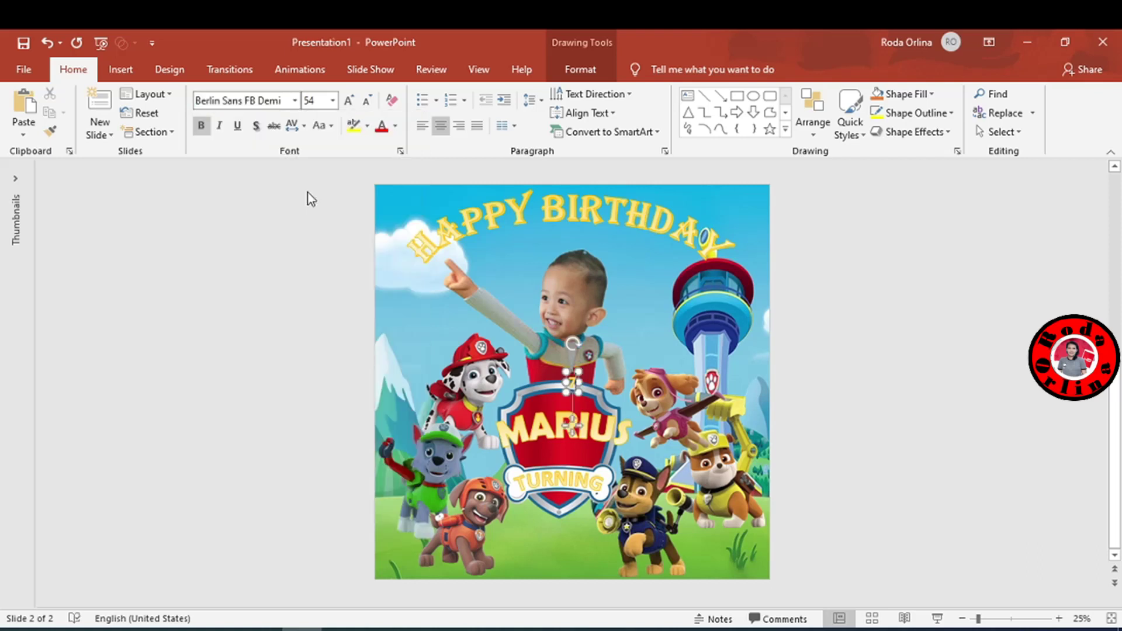
click(349, 102)
click(349, 101)
- Enlarge the 7 greatly and move it down over the shield
click(573, 383)
click(345, 101)
click(346, 100)
click(345, 100)
click(346, 100)
click(345, 100)
click(346, 100)
click(345, 100)
click(345, 101)
click(345, 101)
click(345, 101)
click(346, 101)
click(345, 100)
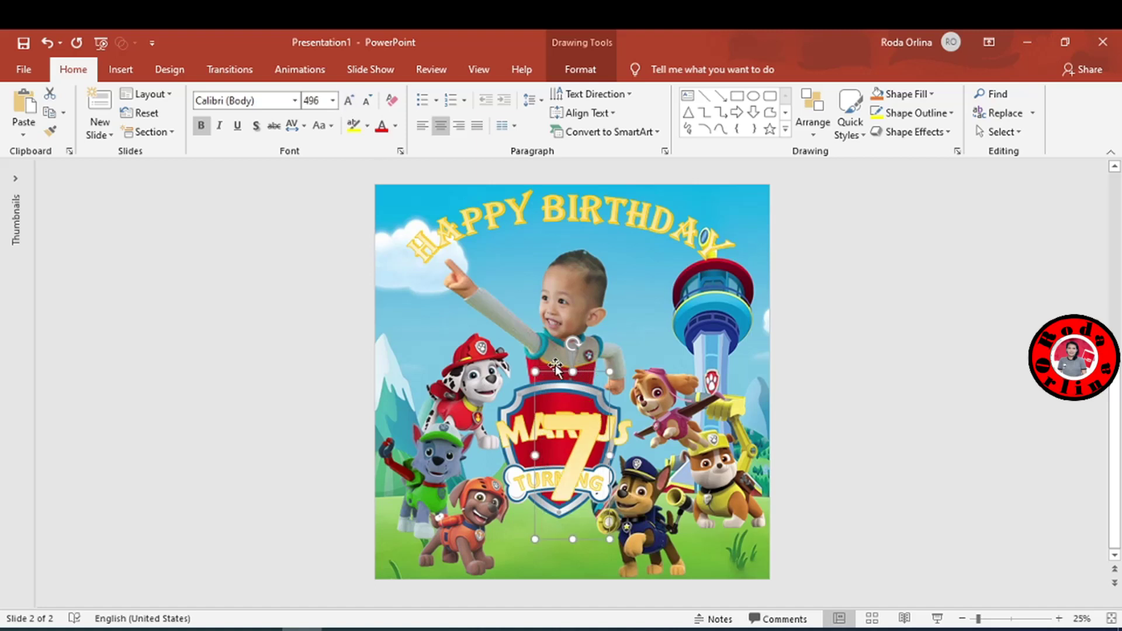
drag(555, 367, 578, 455)
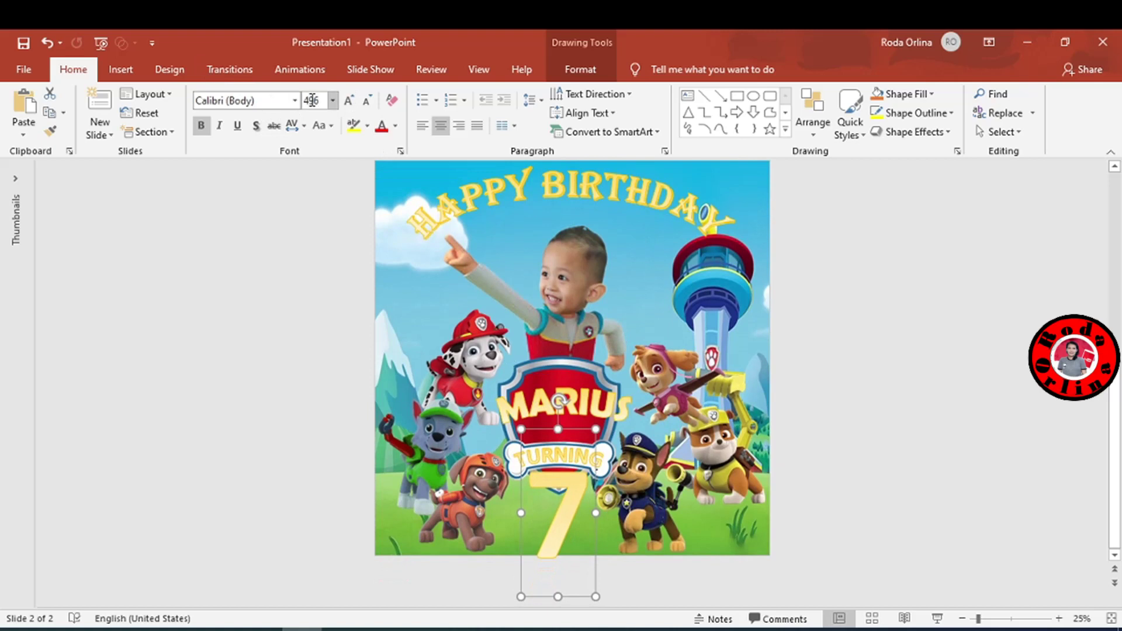
- Set the 7 in Algerian at 413 pt and nudge it below the bone
click(292, 103)
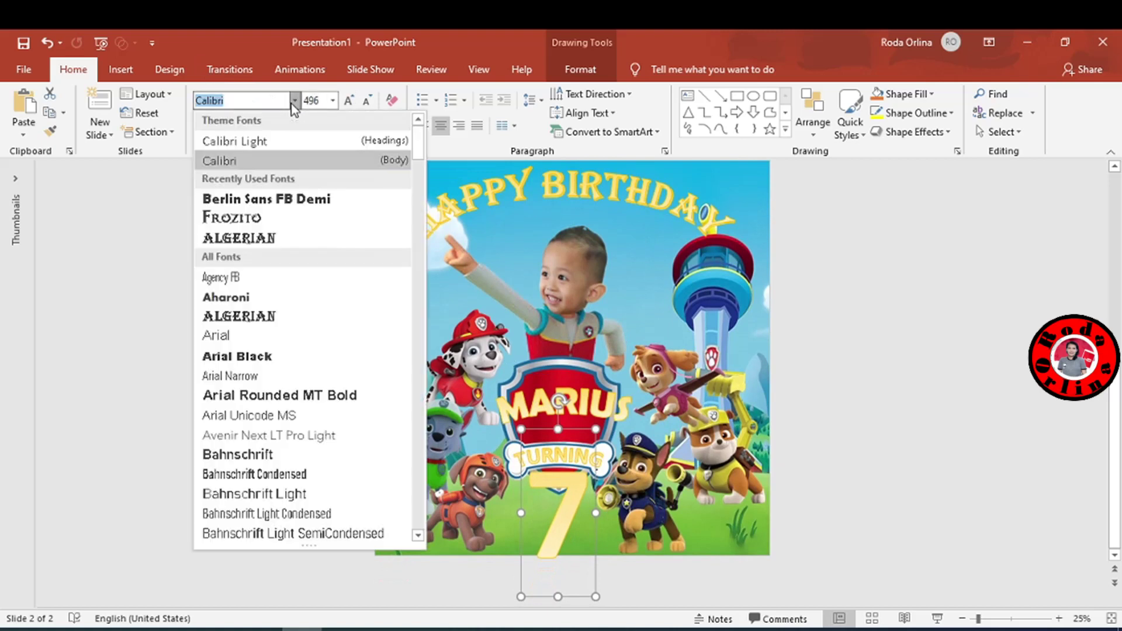
click(298, 205)
key(ctrl+z)
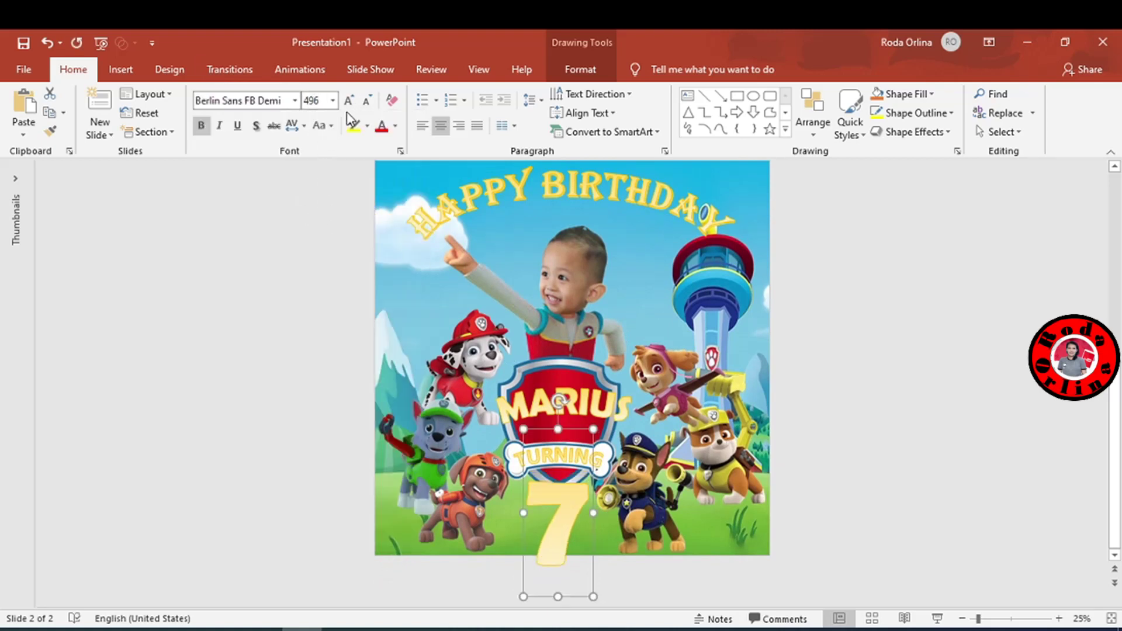
click(295, 102)
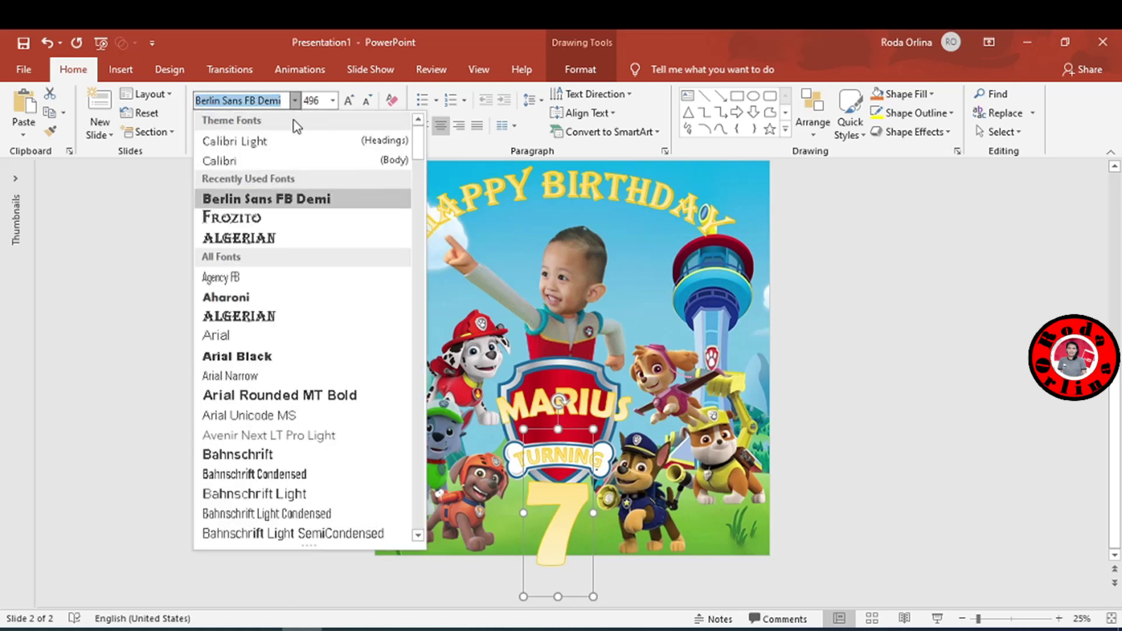
click(291, 239)
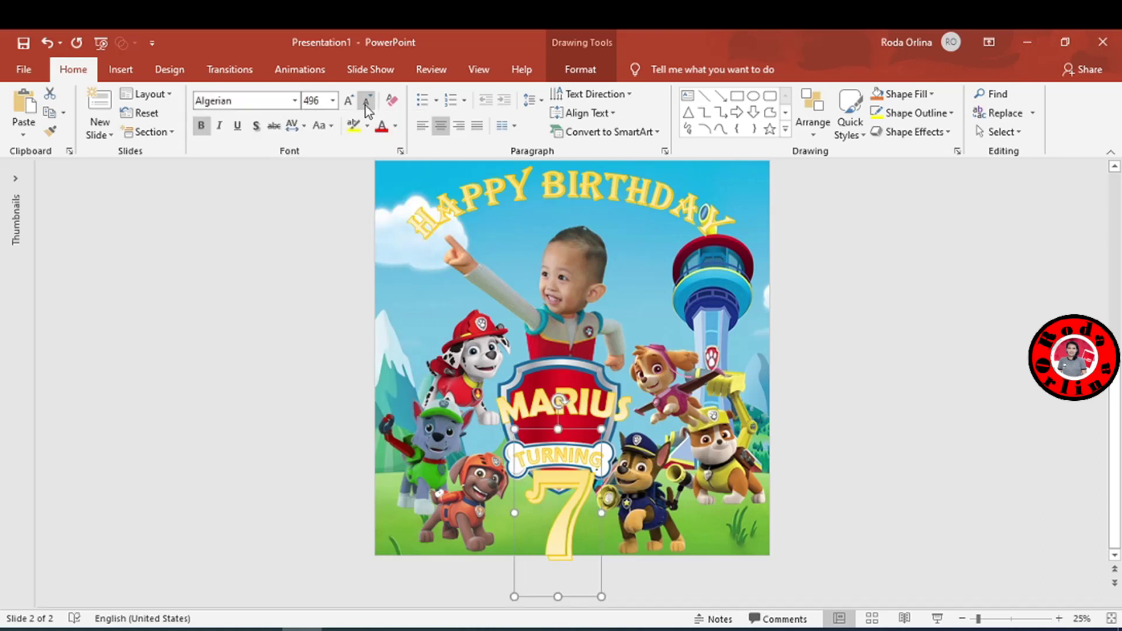
click(367, 100)
drag(570, 457, 566, 461)
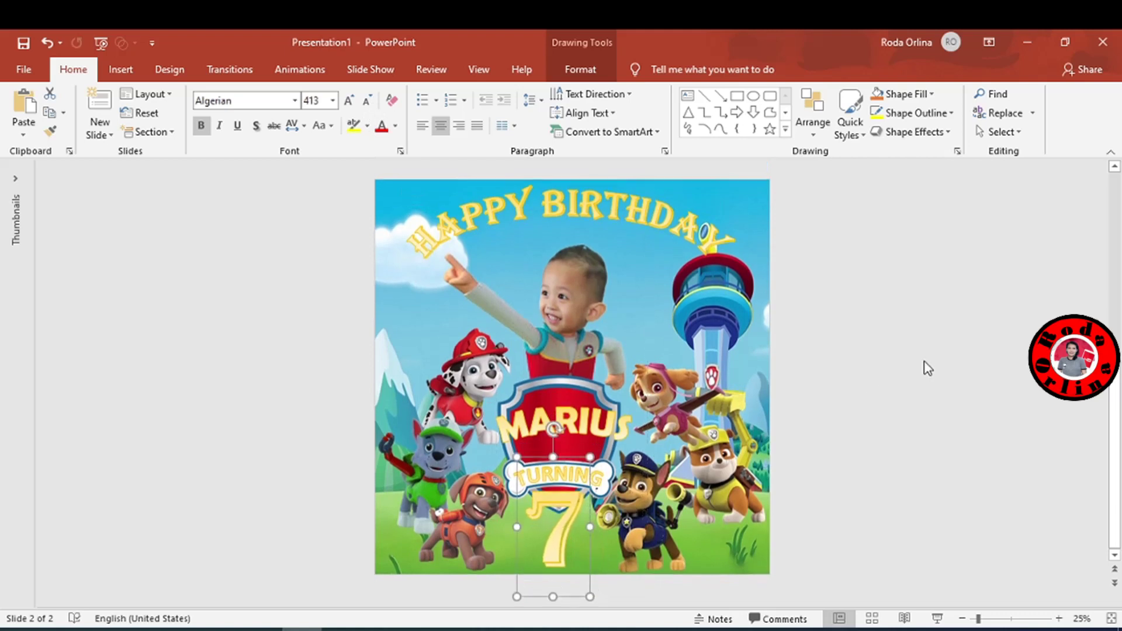
click(898, 380)
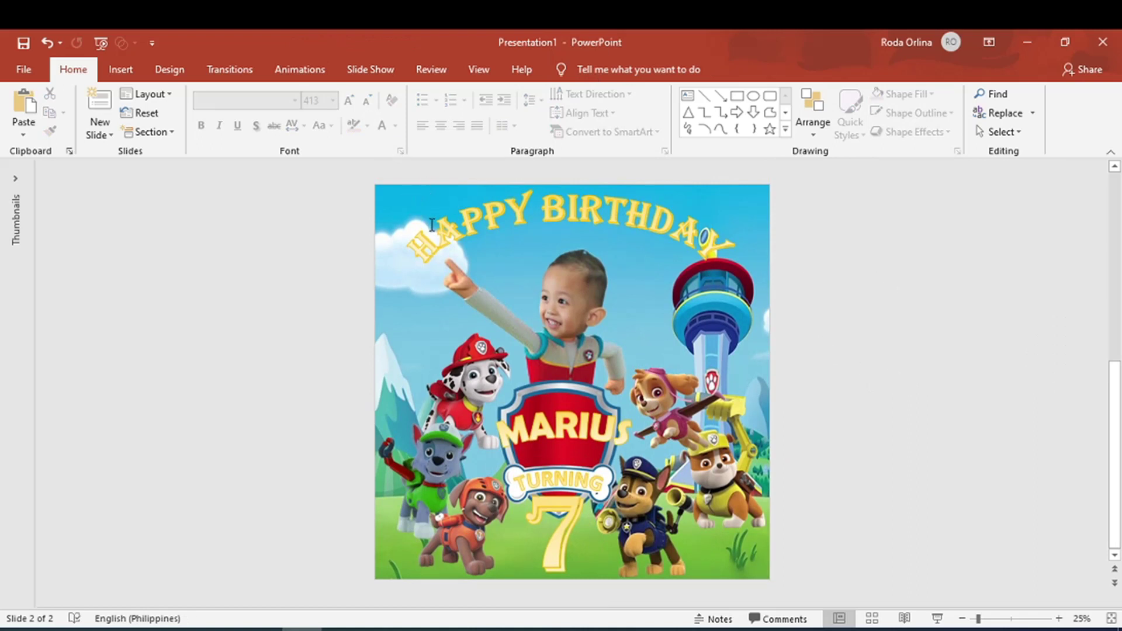
- In HAPPY BIRTHDAY's text fill settings, recolour the right gradient stop a darker blue
click(428, 245)
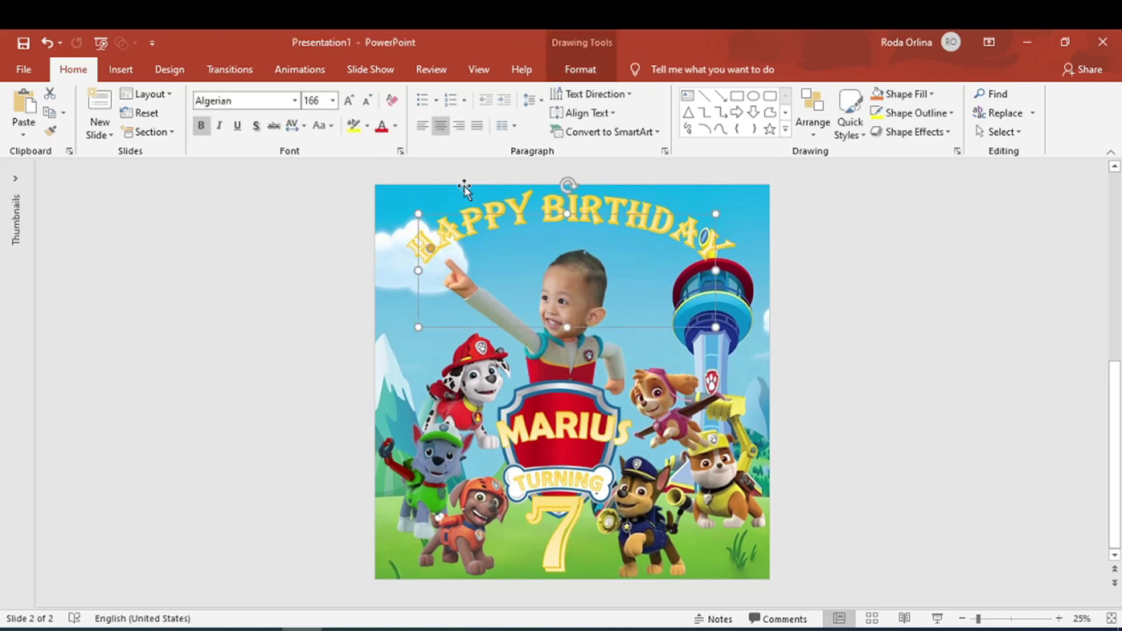
click(581, 69)
click(707, 132)
mouse_move(690, 235)
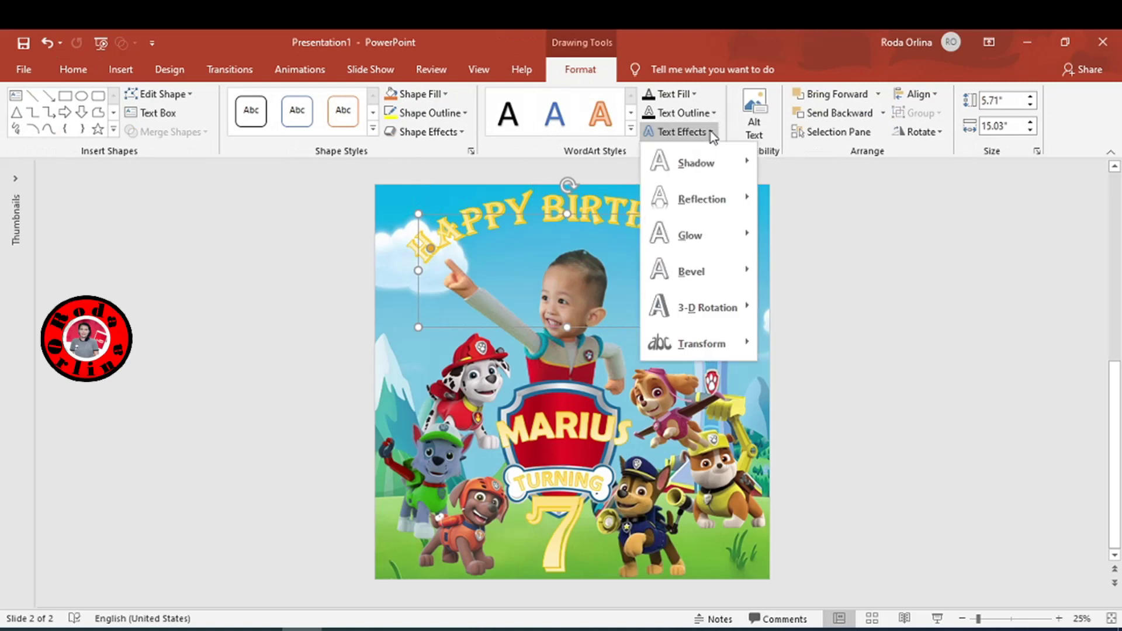
click(804, 465)
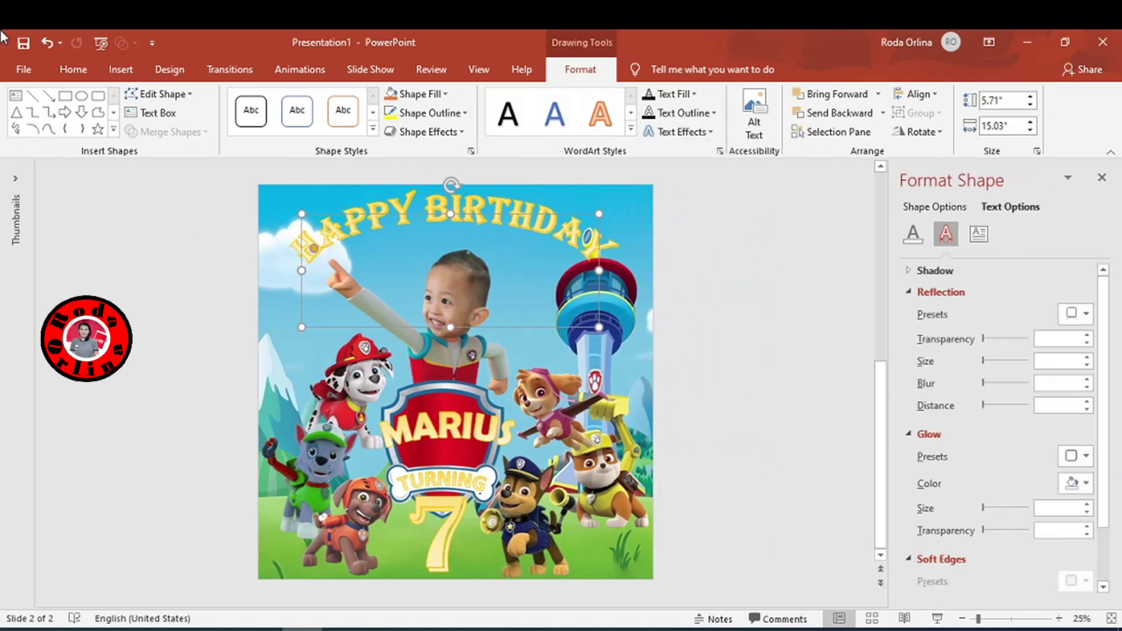
click(911, 237)
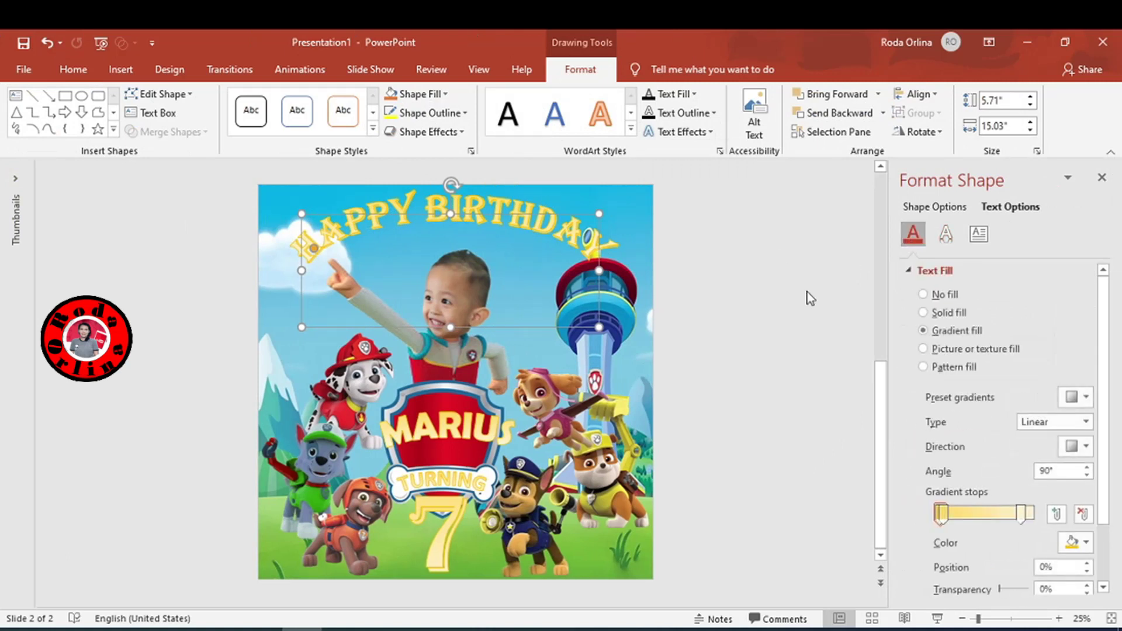
click(1022, 516)
click(1086, 542)
click(1069, 491)
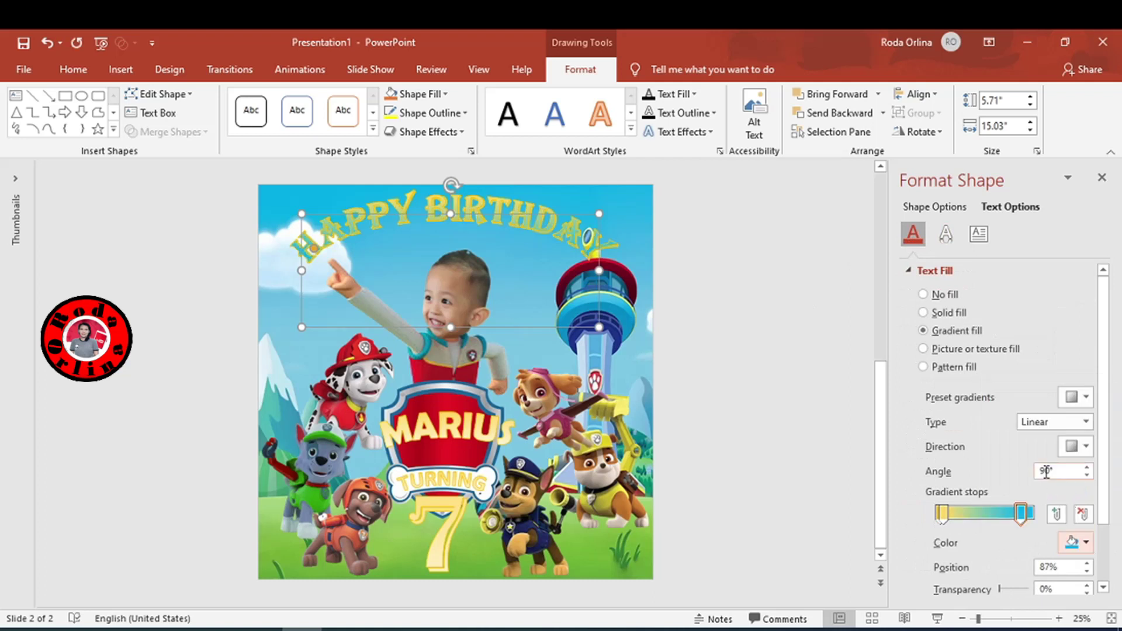
click(1087, 543)
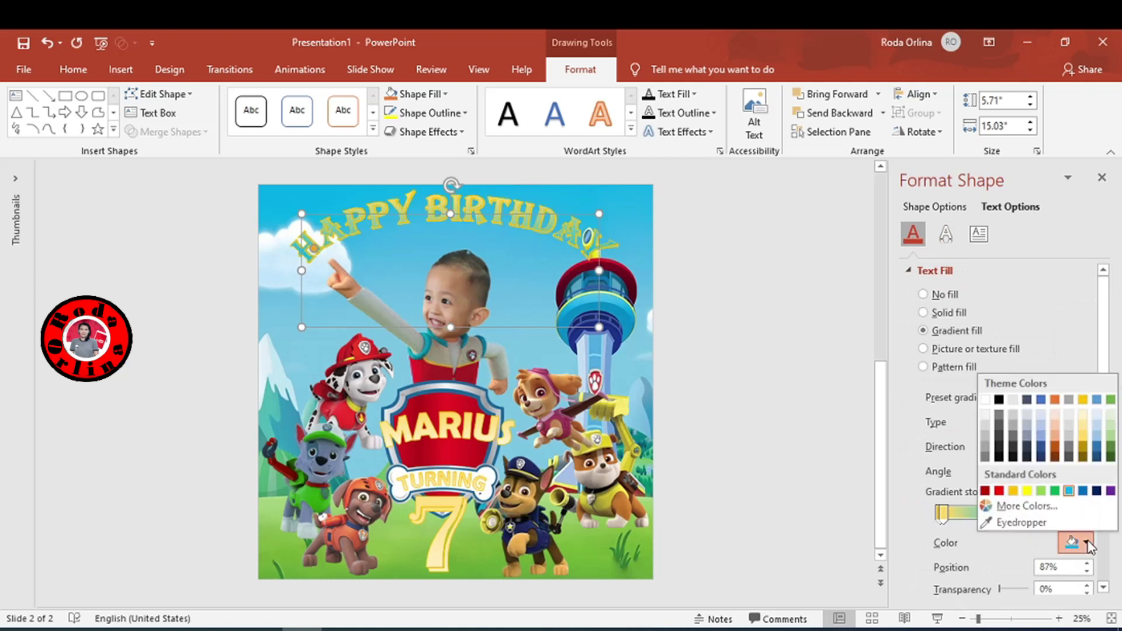
click(1083, 492)
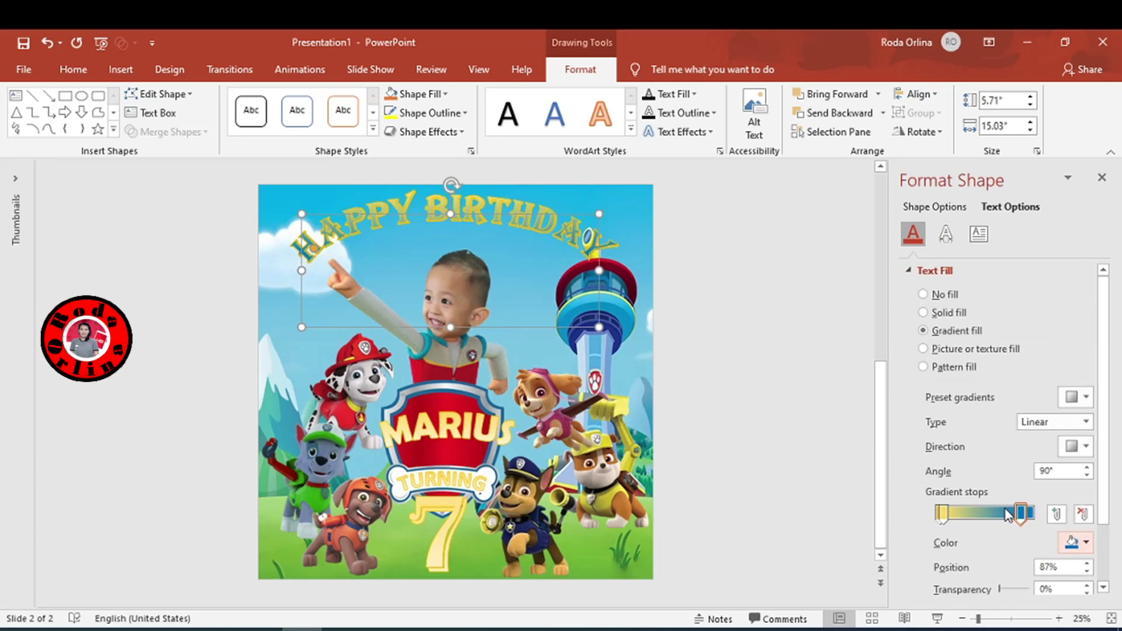
- Add gradient stops, colour the left one dark blue and the middle blue, and slide a stop to 72%
click(987, 514)
click(939, 514)
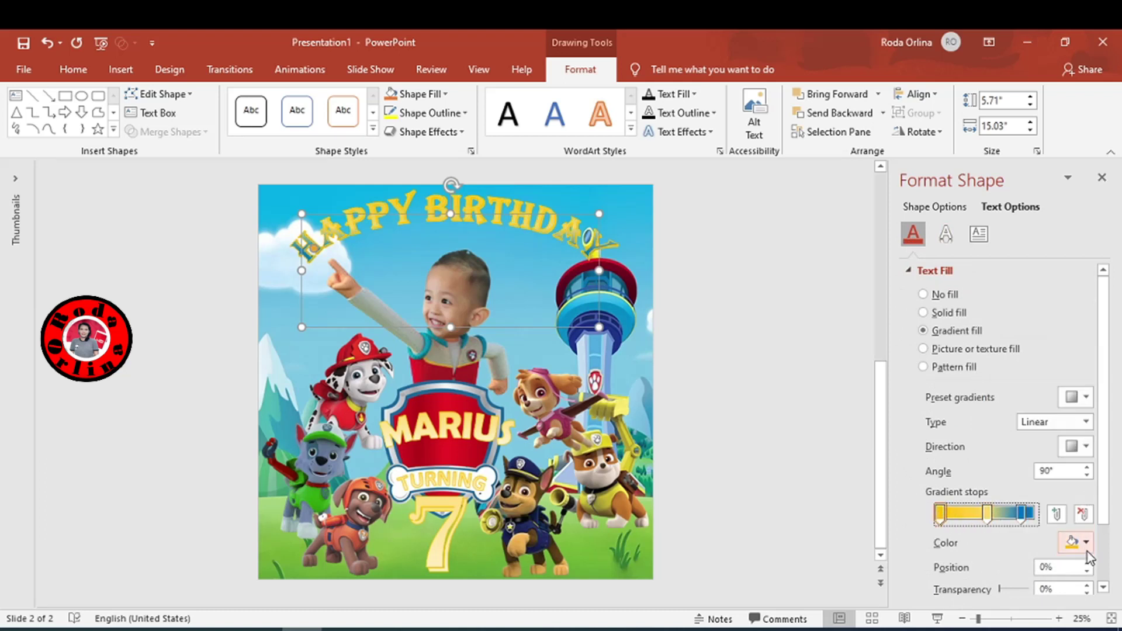
click(1078, 543)
click(1097, 492)
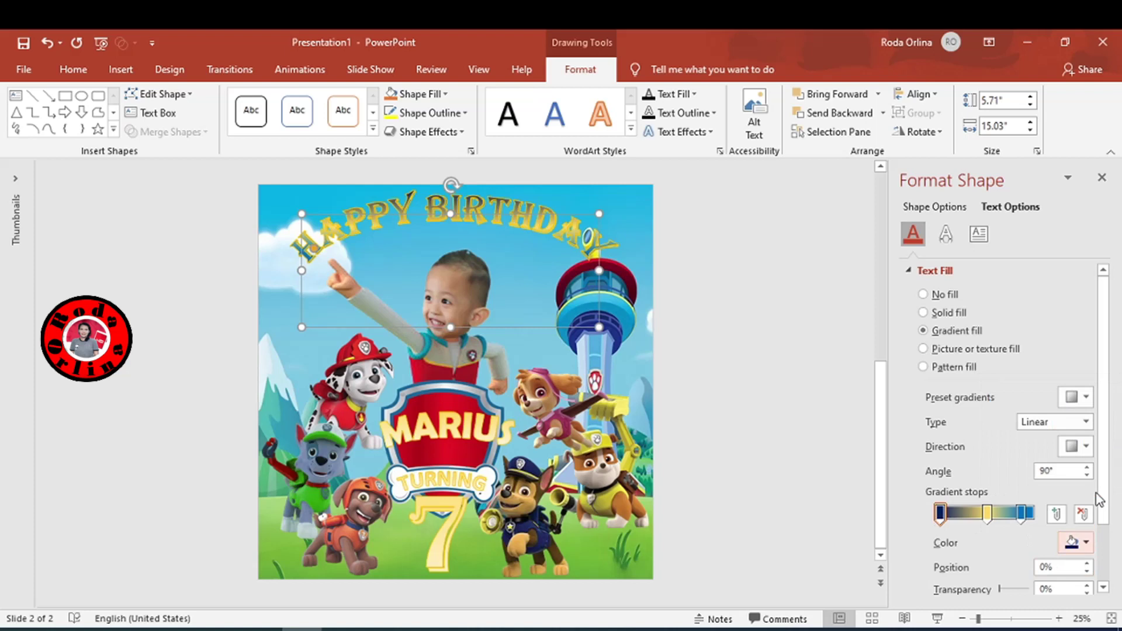
click(988, 514)
click(1072, 542)
click(1083, 486)
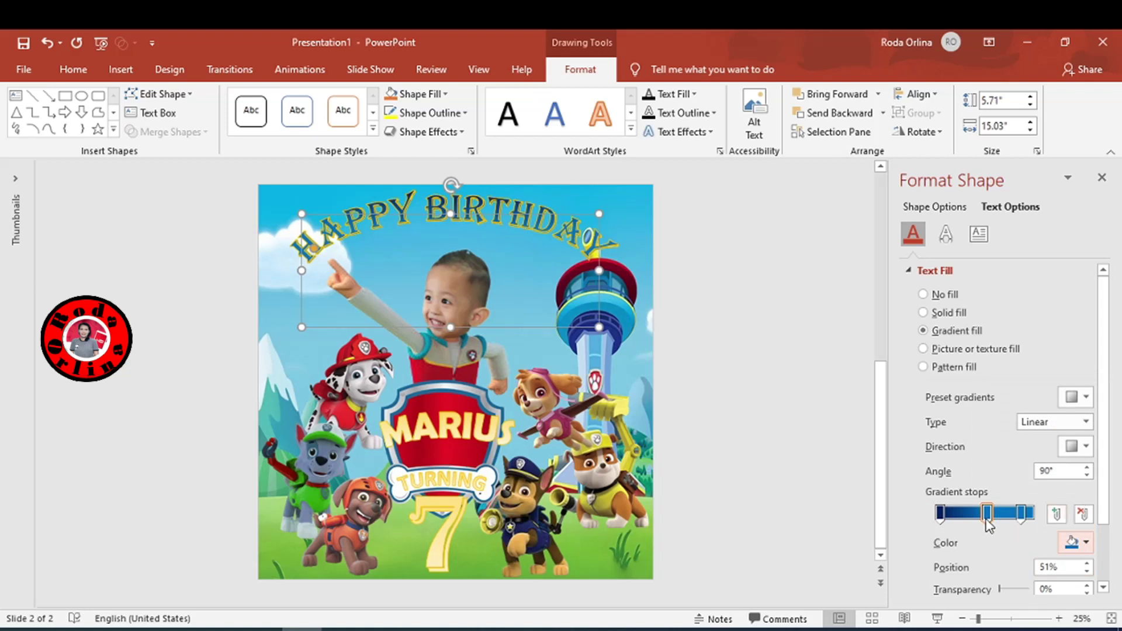
click(955, 515)
drag(1021, 515, 1009, 514)
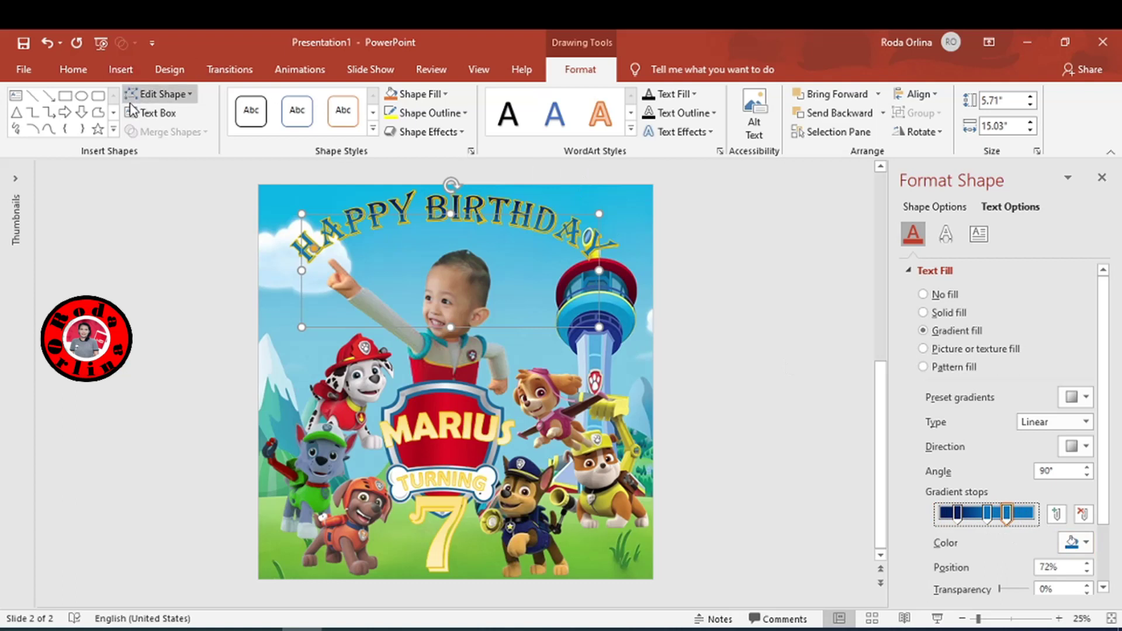
- Change the HAPPY BIRTHDAY font to Berlin Sans FB Demi
click(73, 69)
click(295, 102)
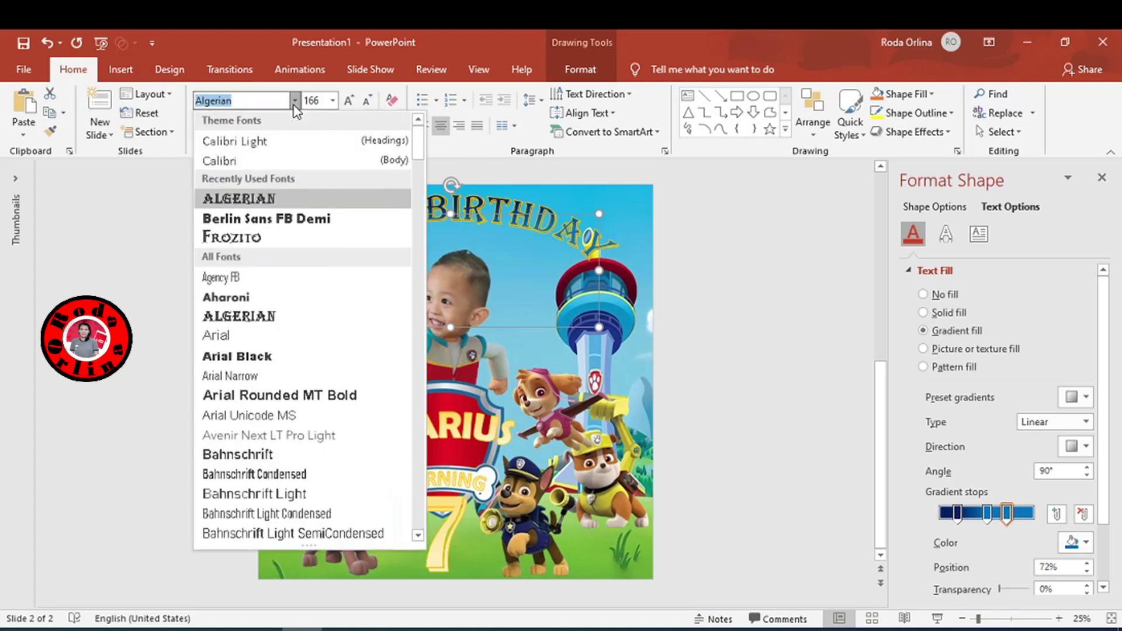
click(284, 220)
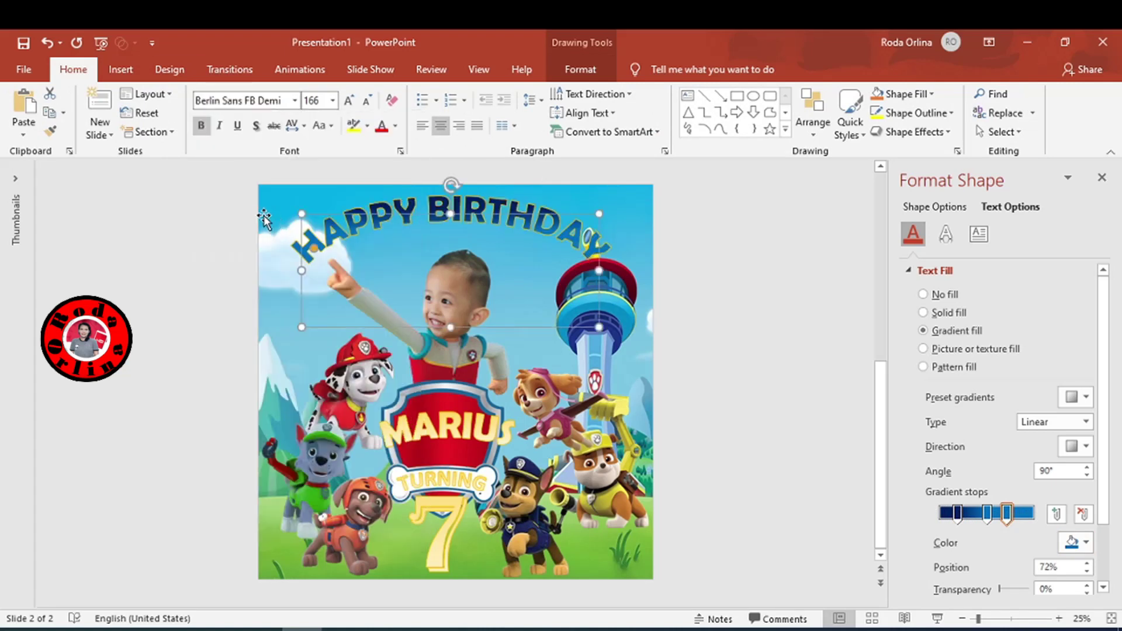
- Stretch the HAPPY BIRTHDAY arch wider on both sides and nudge it slightly right
drag(302, 271, 280, 271)
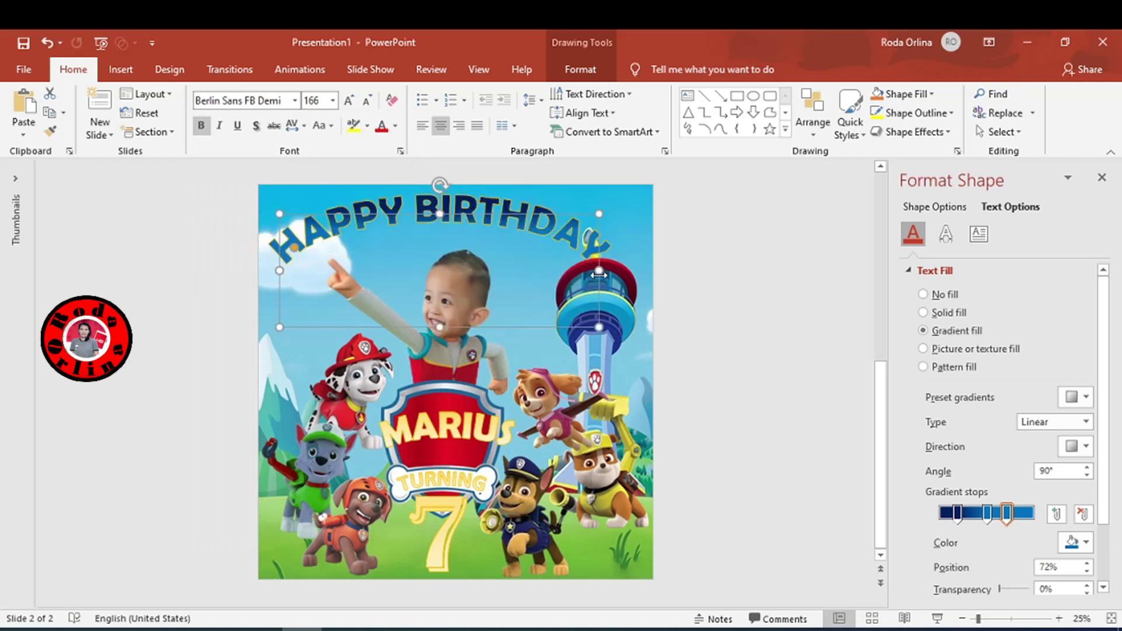
drag(597, 268, 627, 270)
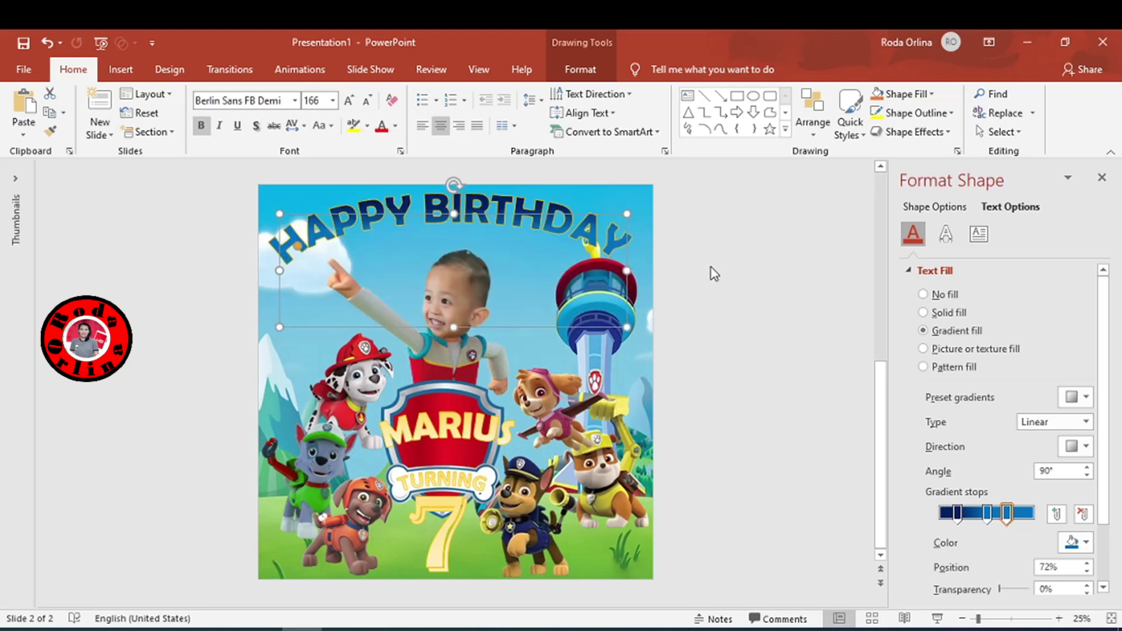
key(ctrl+z)
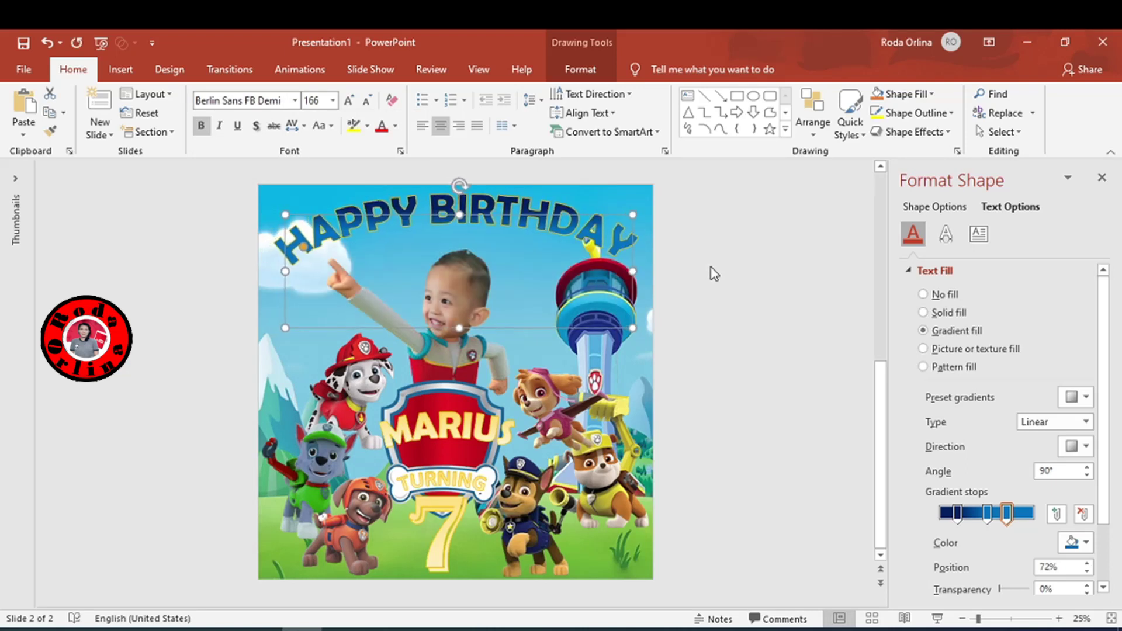
key(ctrl+z)
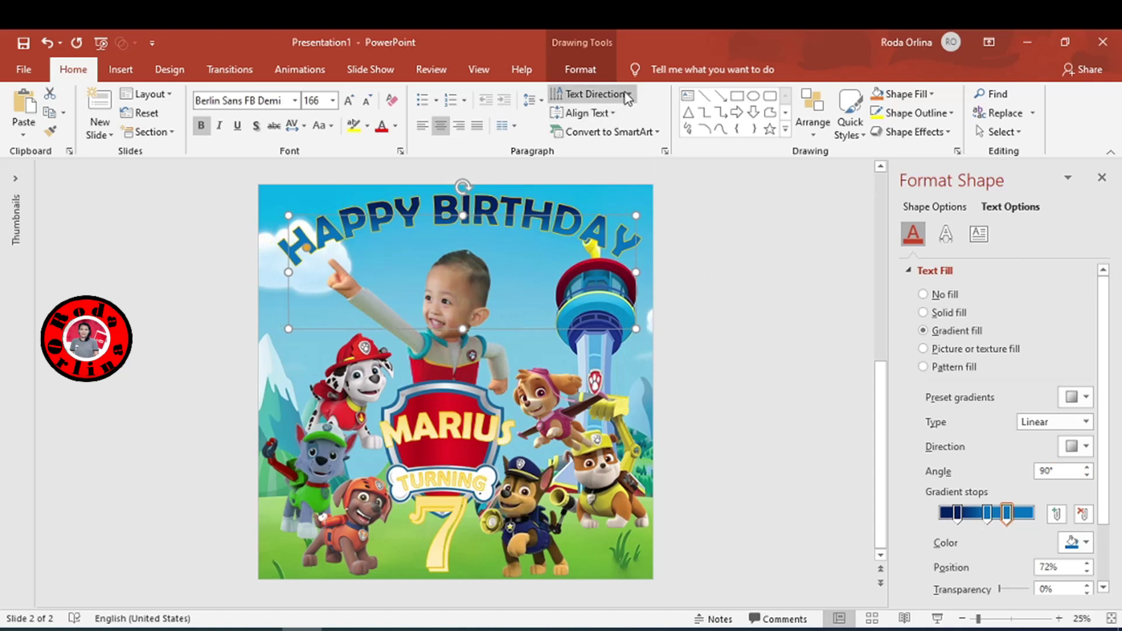
click(580, 69)
- Give the HAPPY BIRTHDAY letters a yellow outline and a dark blue linear preset gradient
click(713, 114)
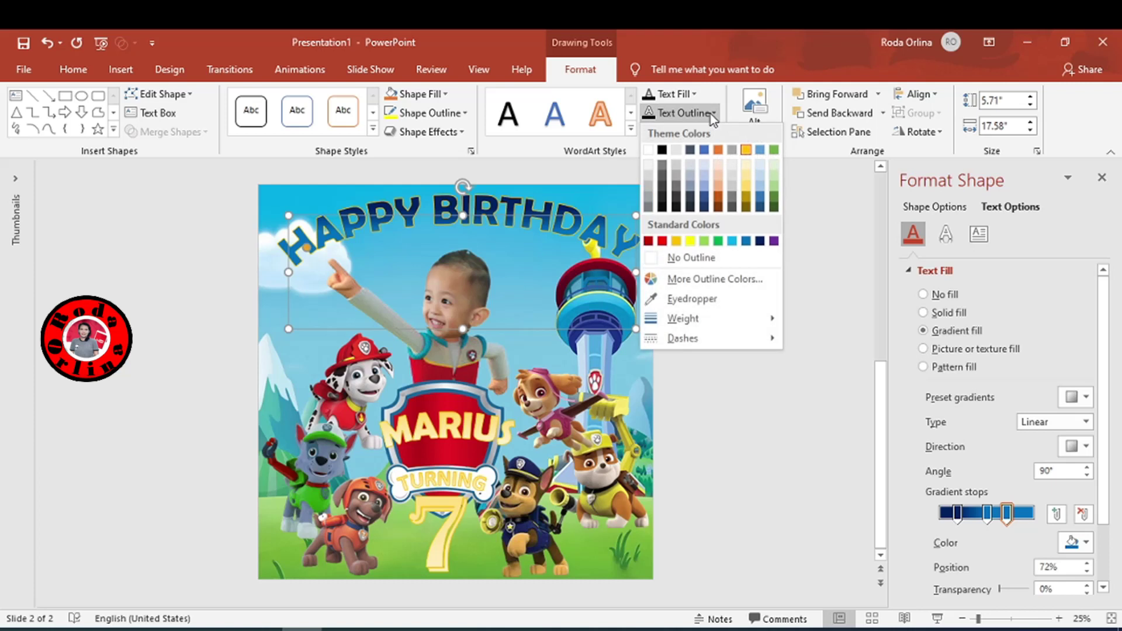
click(690, 240)
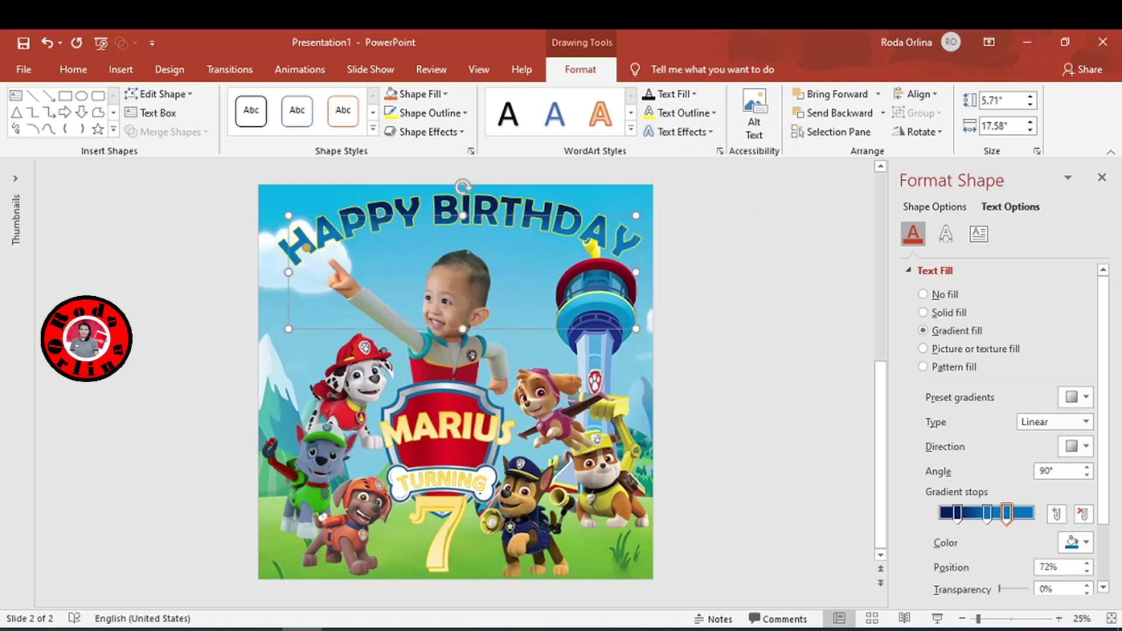
click(1086, 397)
click(922, 578)
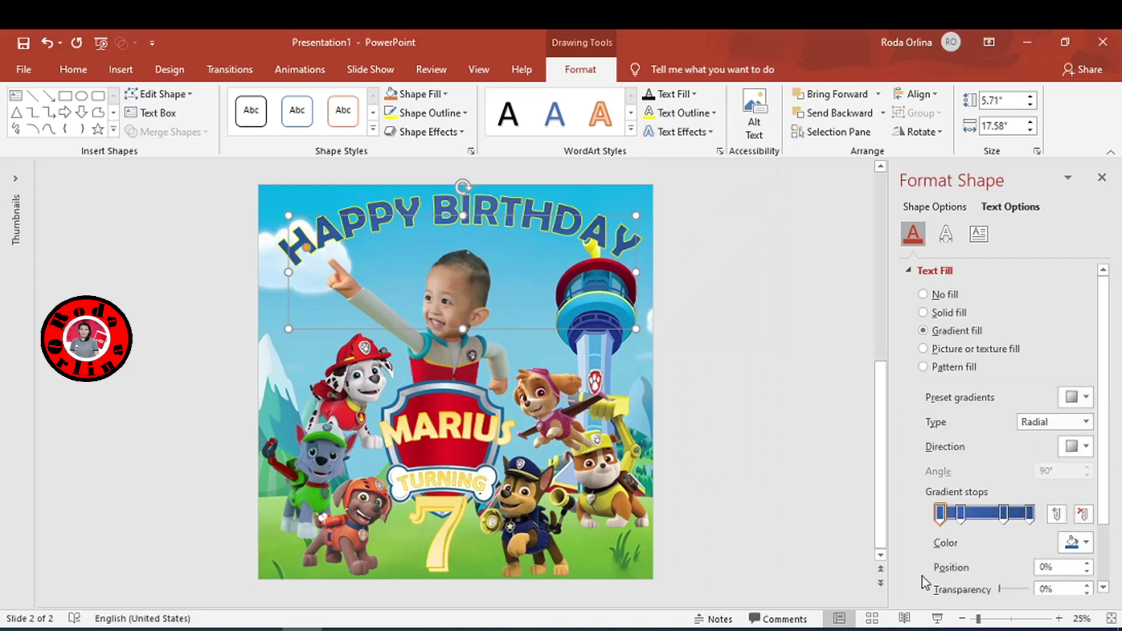
click(1085, 448)
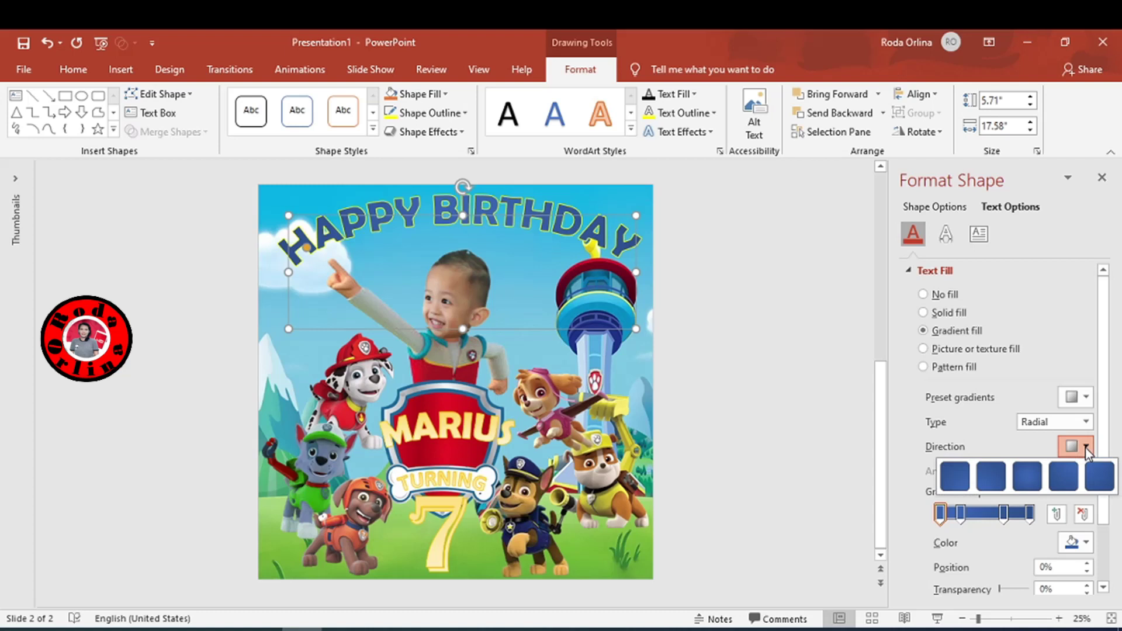
click(1085, 447)
click(1071, 427)
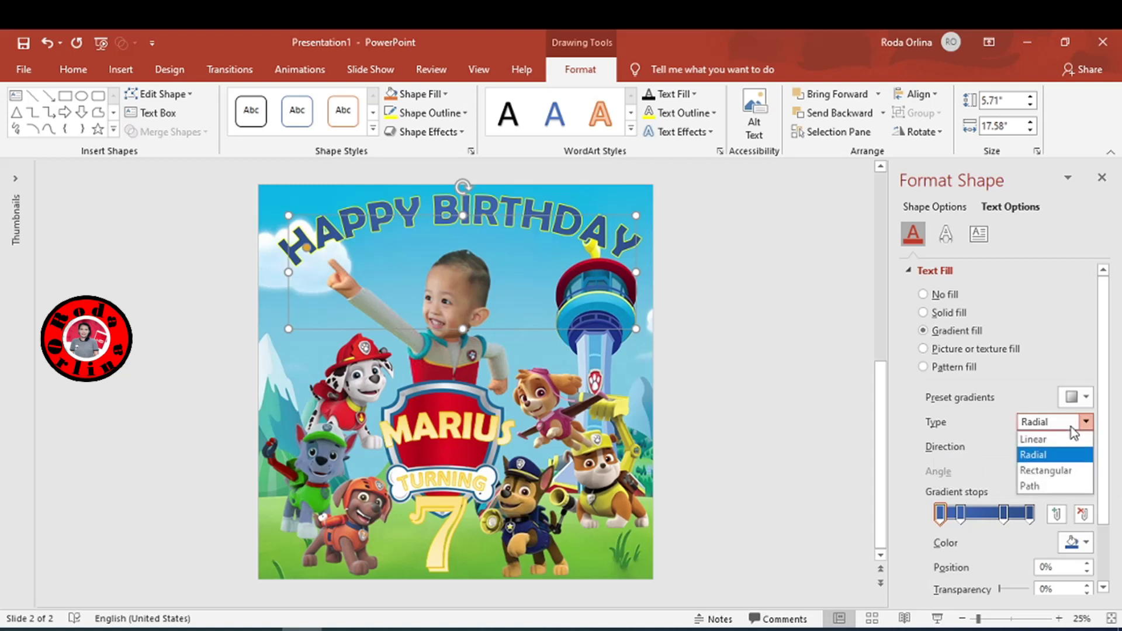
click(1073, 439)
click(1082, 447)
click(1081, 446)
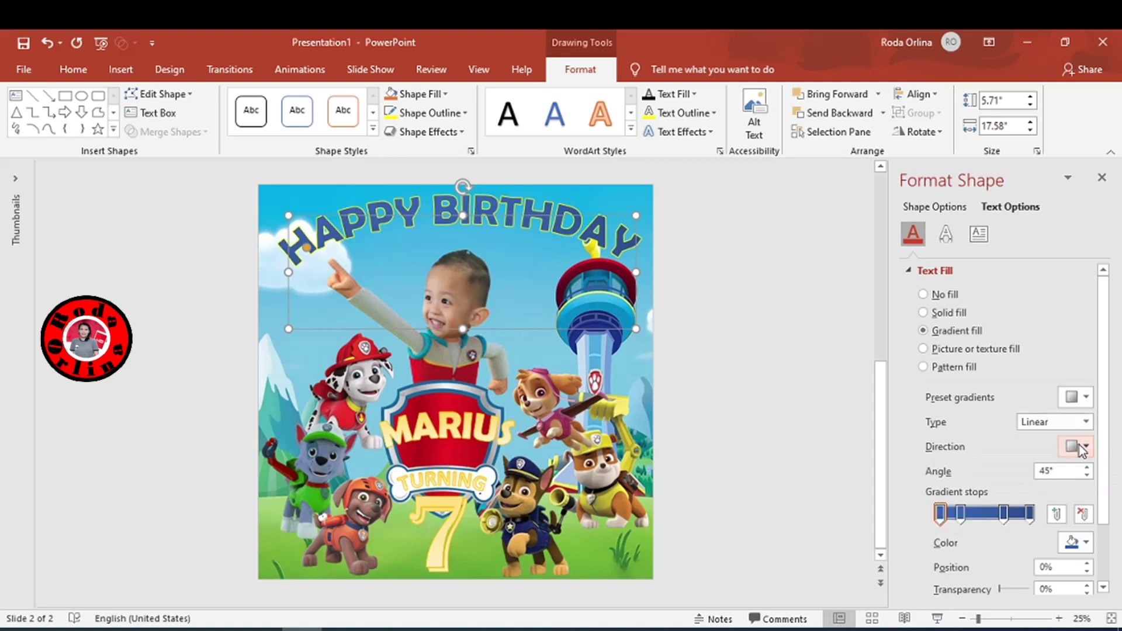
- Make the third gradient stop white and move it to 87%
click(1004, 514)
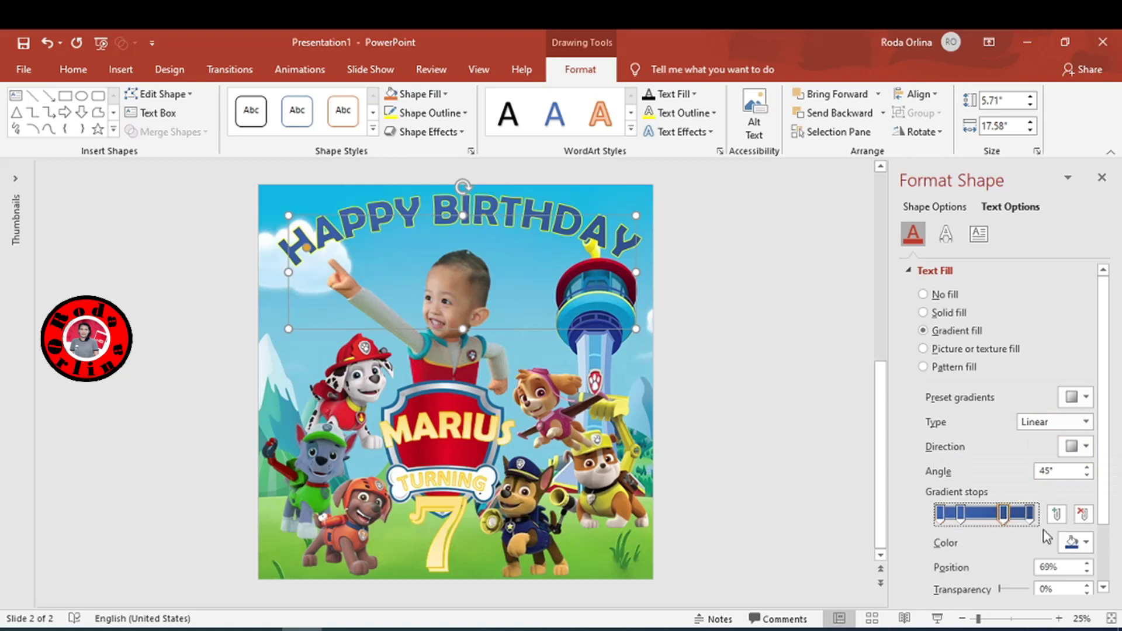
click(1082, 544)
click(987, 399)
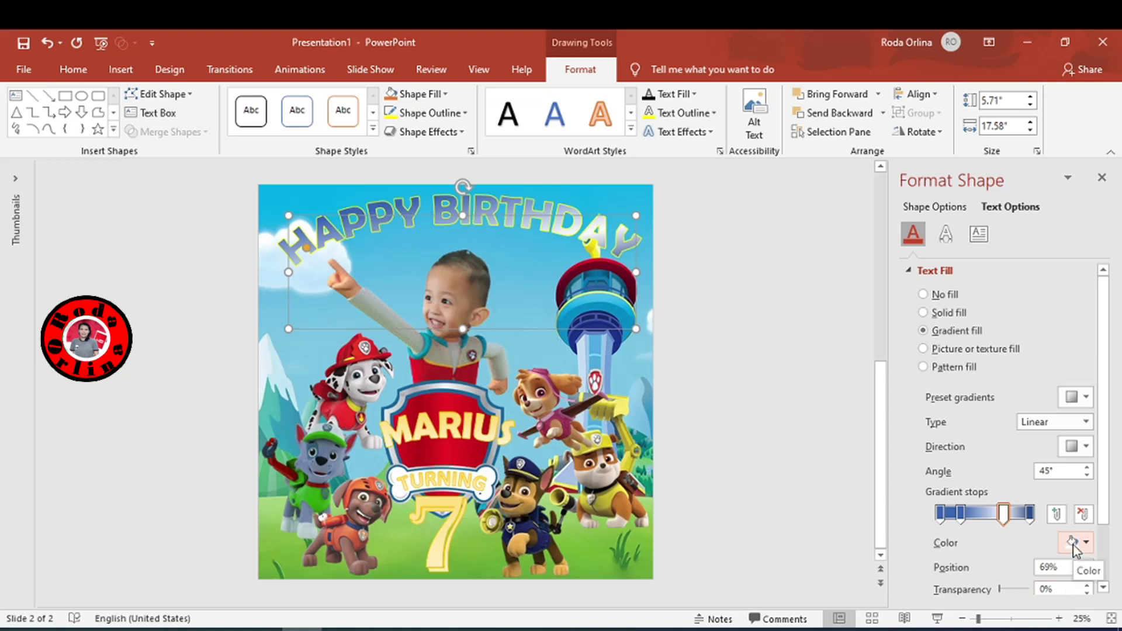
drag(1005, 516, 1013, 516)
- Switch the gradient to radial, delete the extra stop, and move the middle stop to 60%
click(1062, 425)
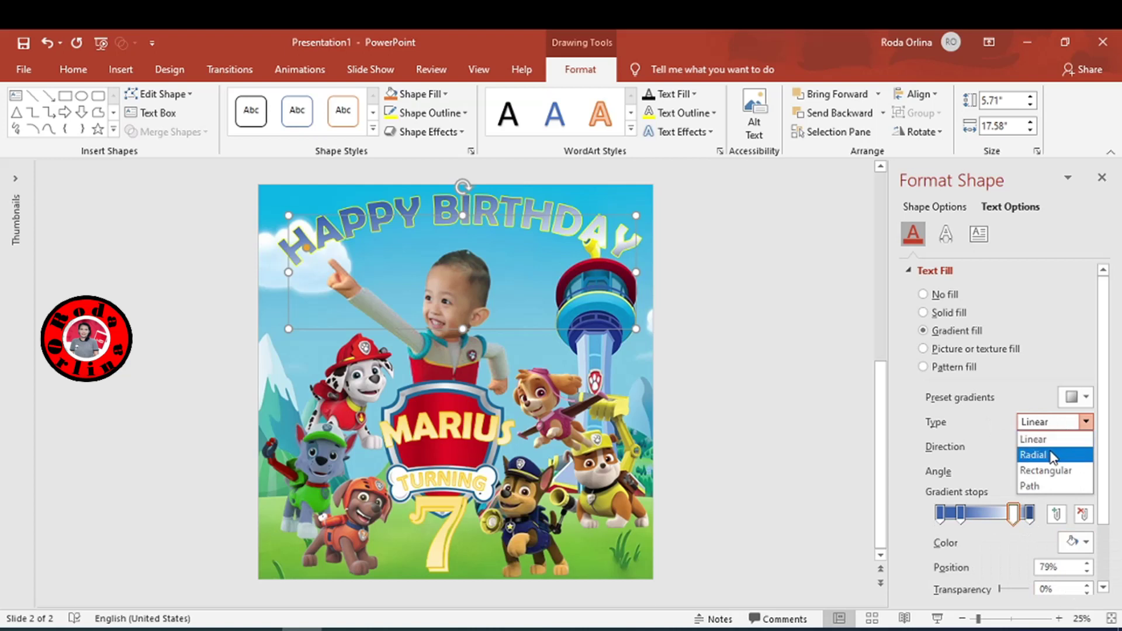
click(1046, 455)
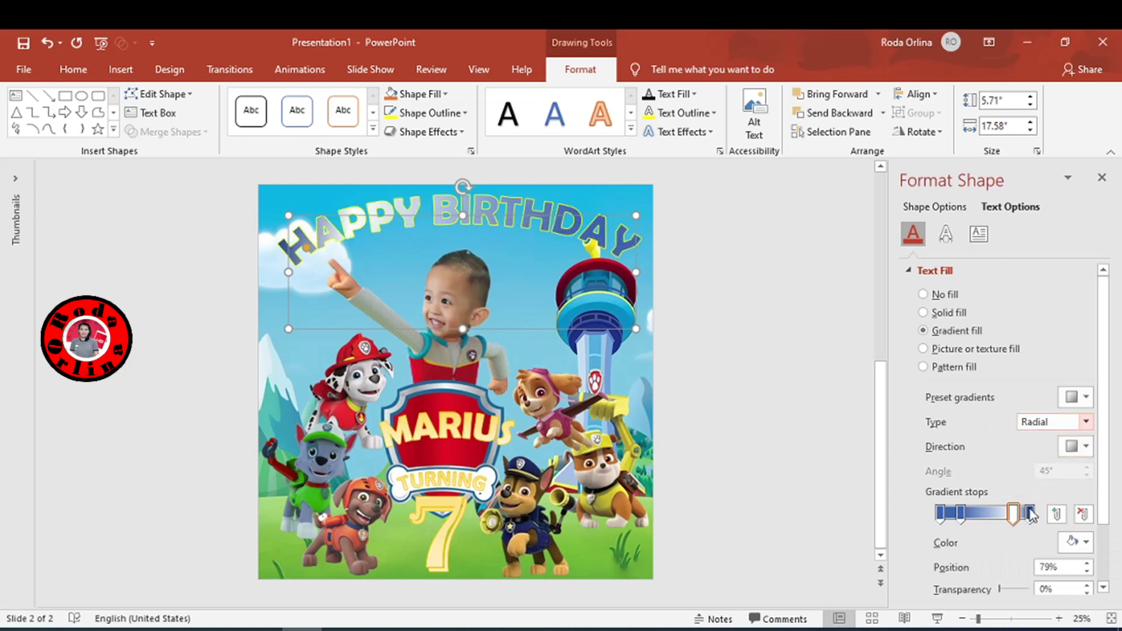
click(1083, 514)
click(1083, 514)
mouse_move(960, 514)
mouse_down()
mouse_move(996, 514)
mouse_move(955, 513)
mouse_up()
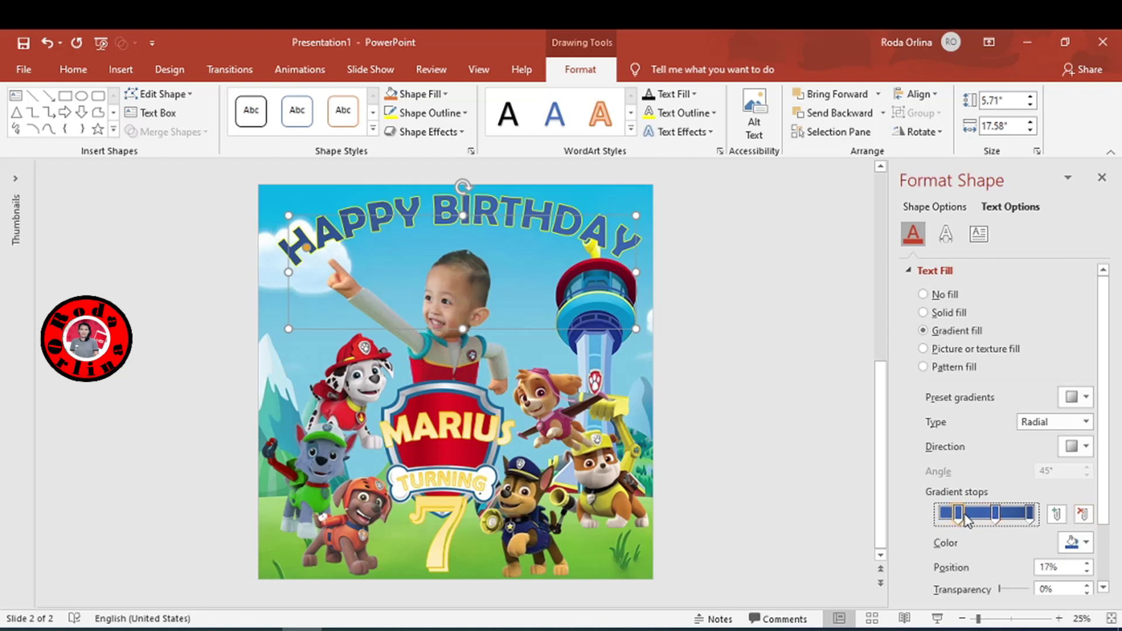
click(1030, 514)
- Add a pale glow to HAPPY BIRTHDAY and enlarge it to 15 pt
click(950, 234)
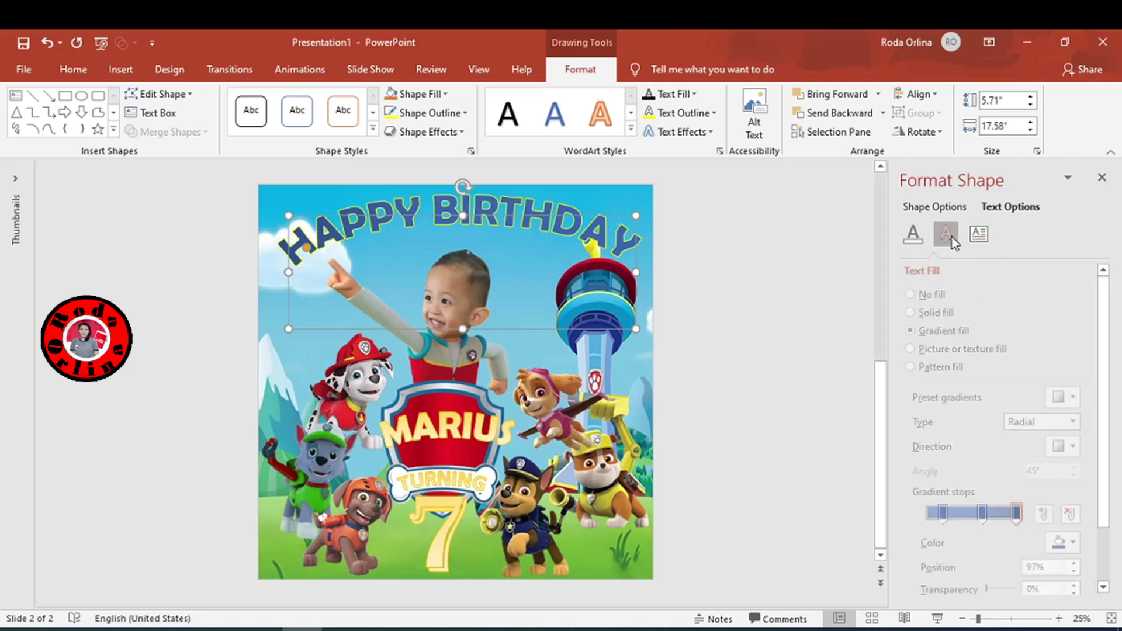
click(1082, 457)
click(1082, 457)
click(1085, 484)
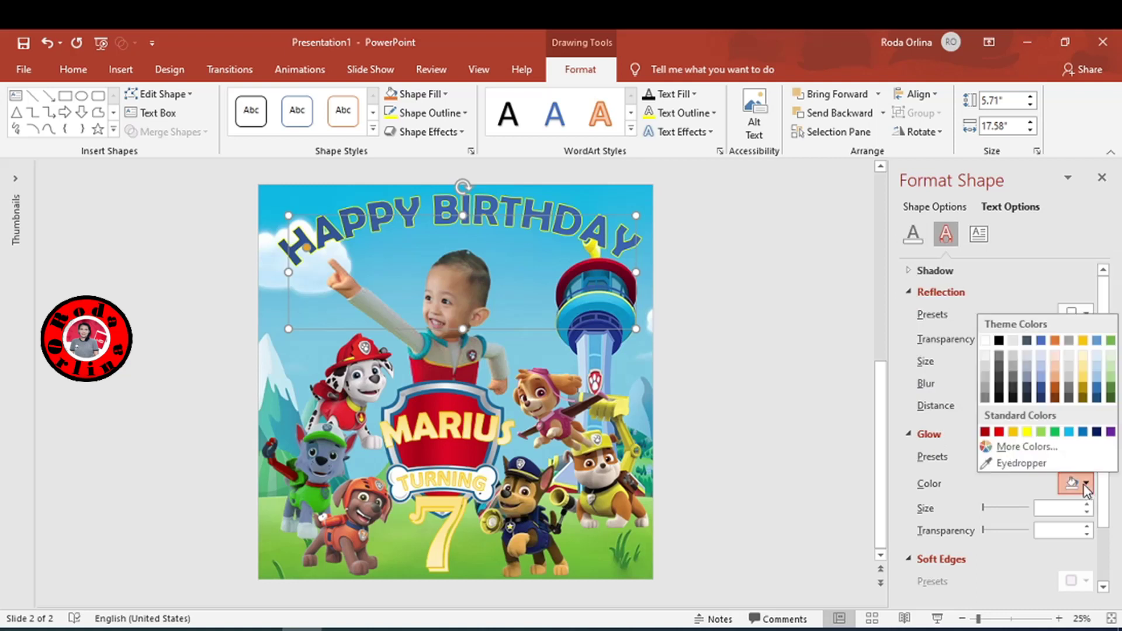
click(986, 341)
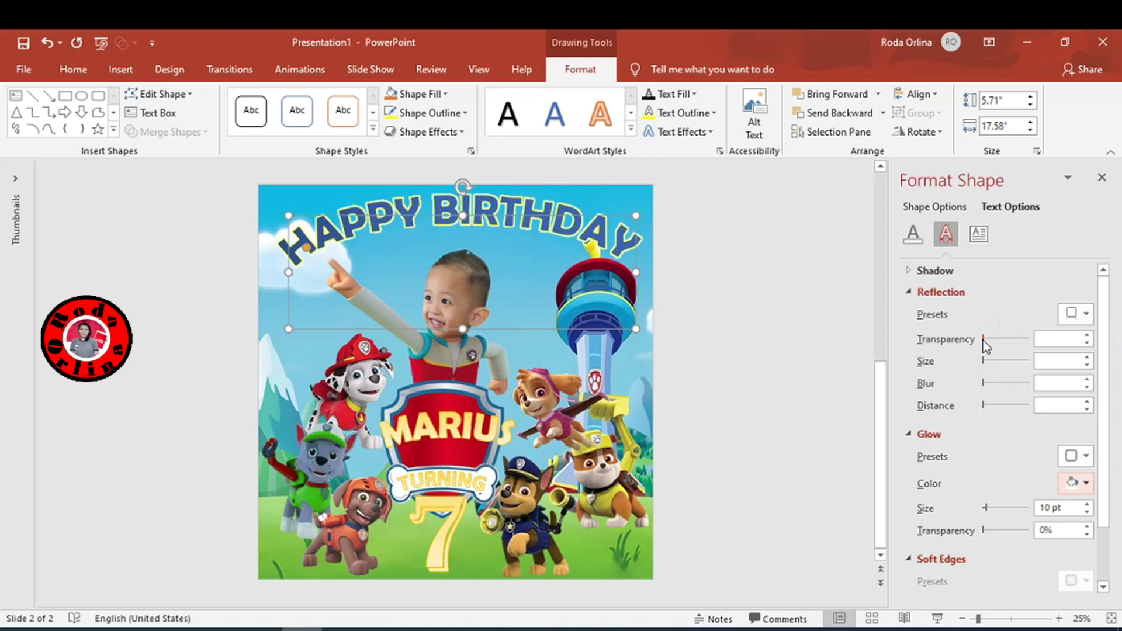
click(1084, 483)
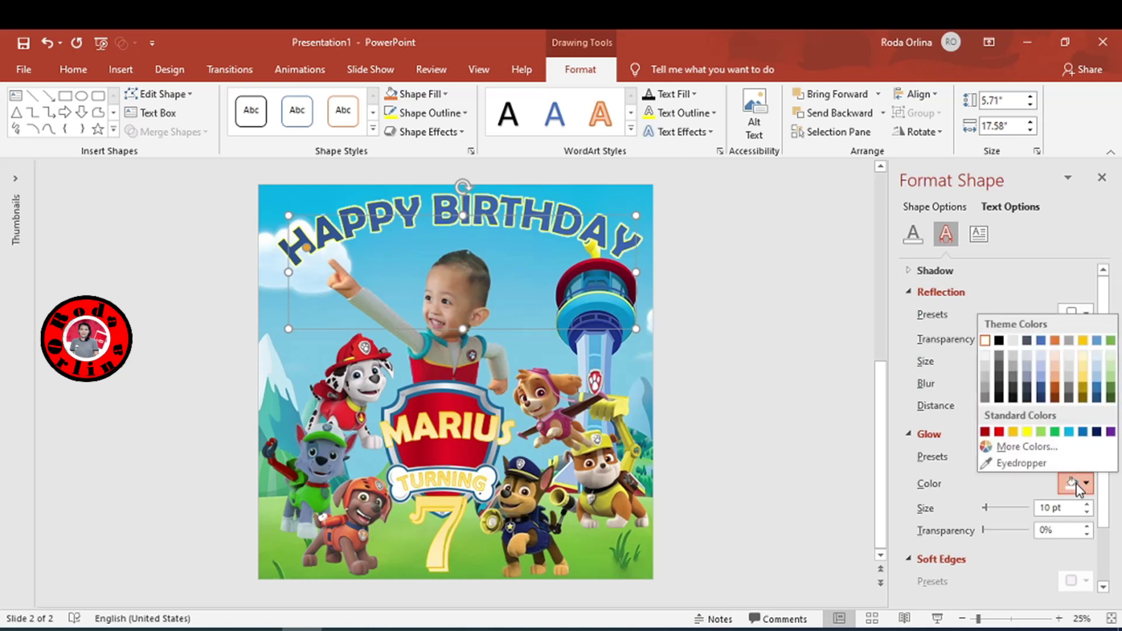
click(1097, 432)
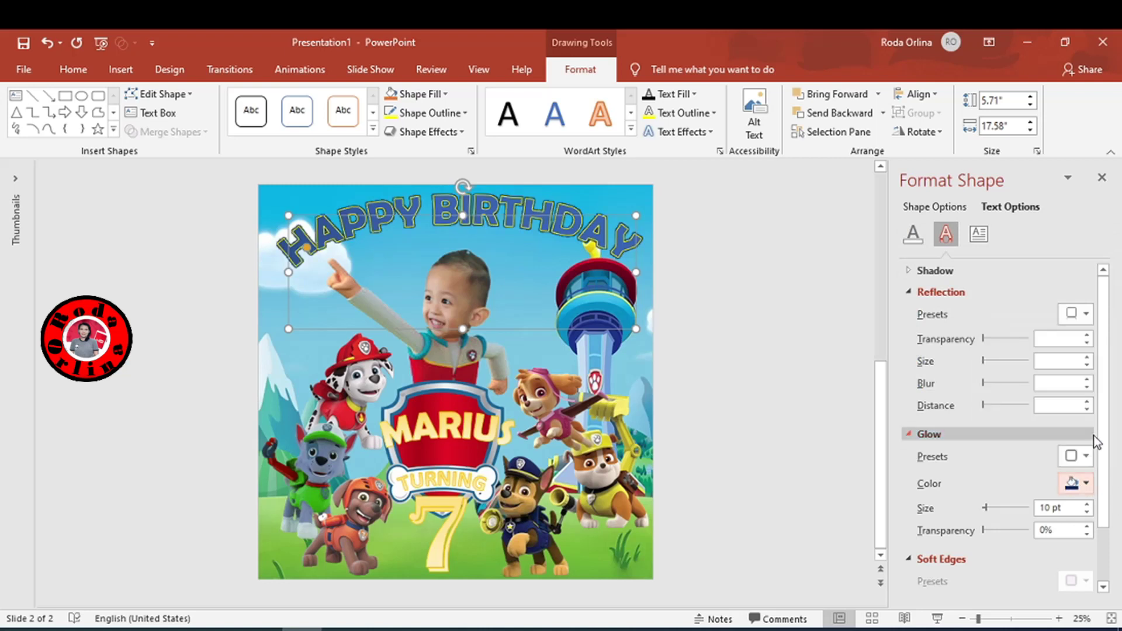
click(1075, 484)
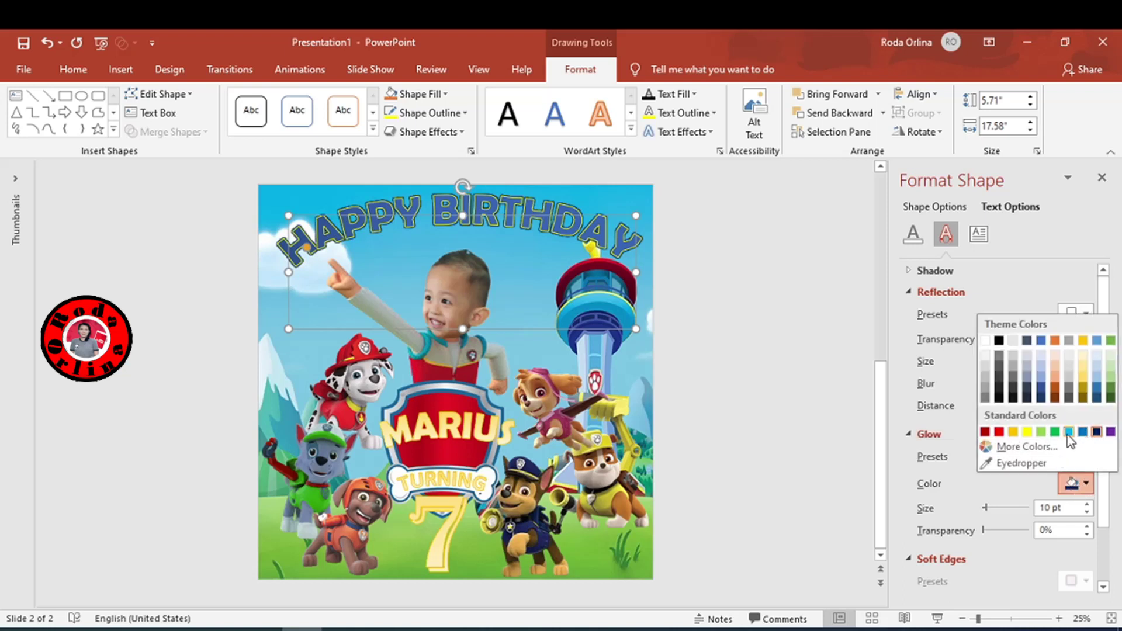
click(987, 341)
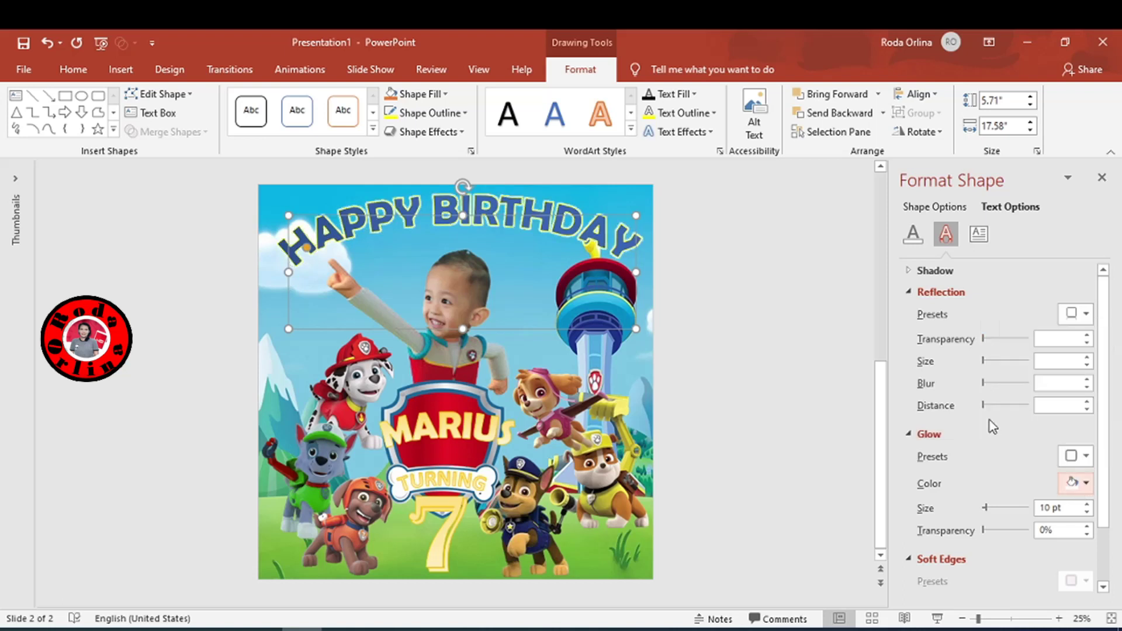
click(1087, 504)
click(1087, 503)
click(1086, 504)
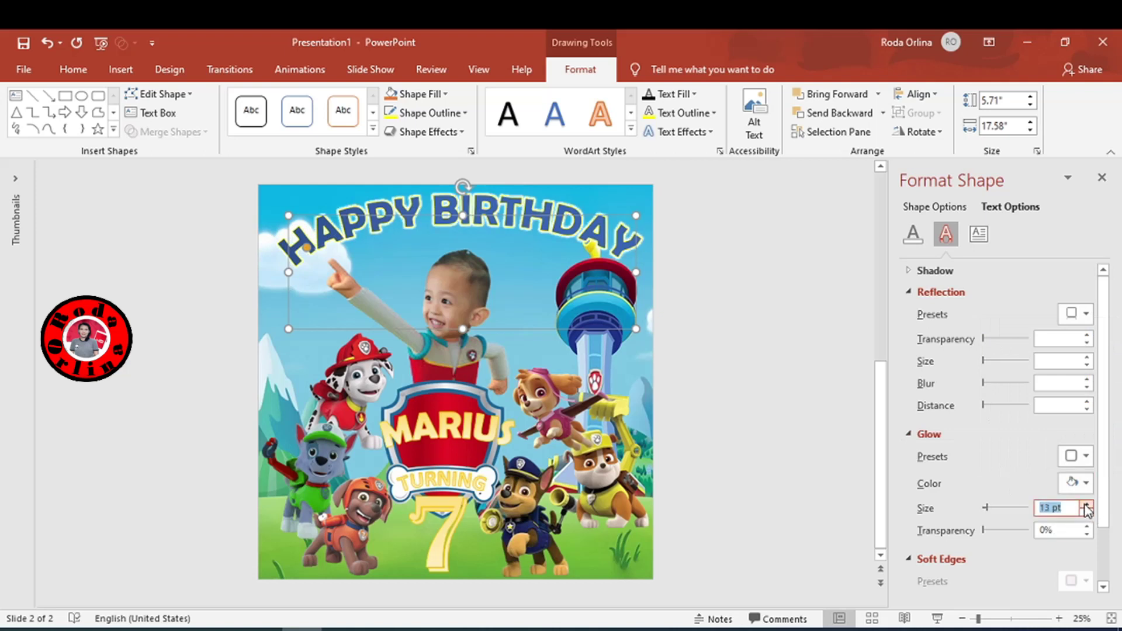
click(1086, 504)
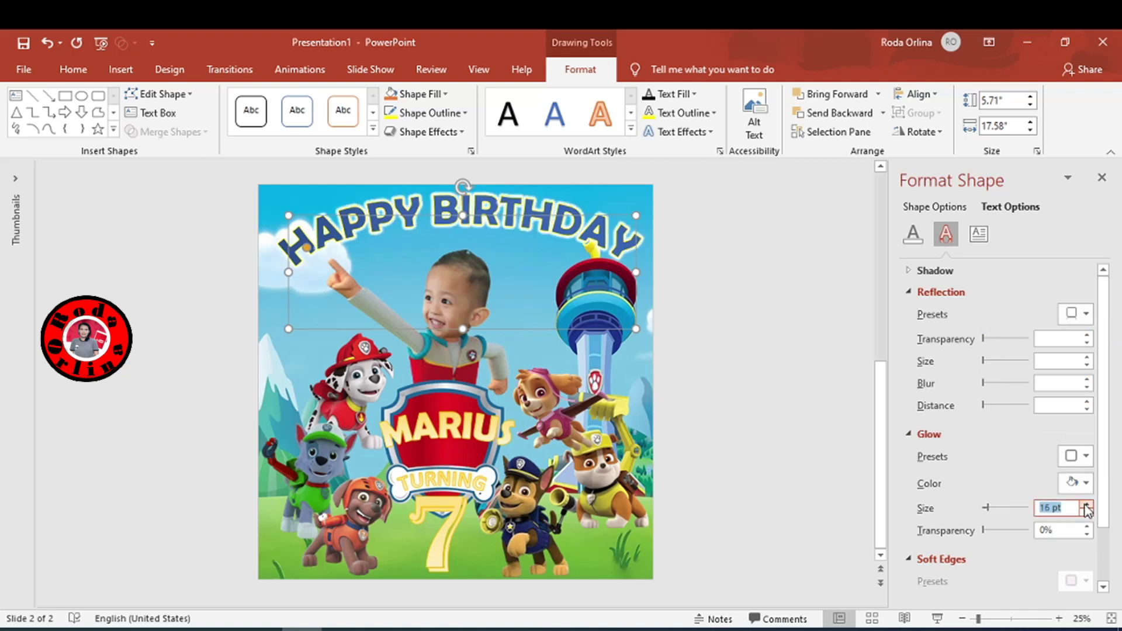
click(451, 428)
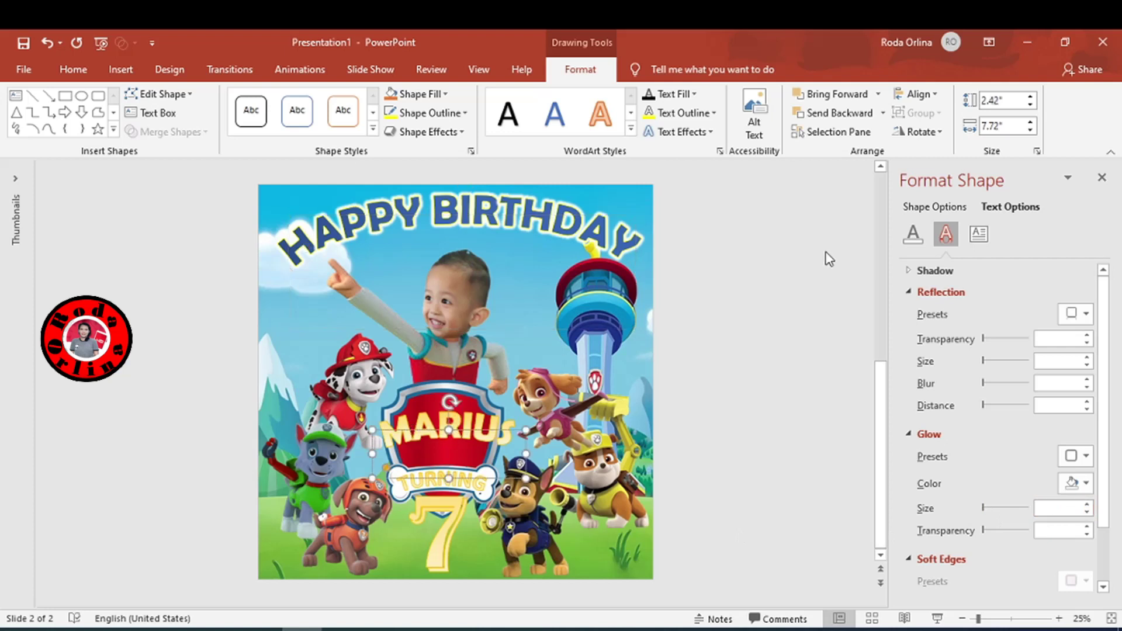
- Fill MARIUS with a blue radial preset gradient
click(910, 236)
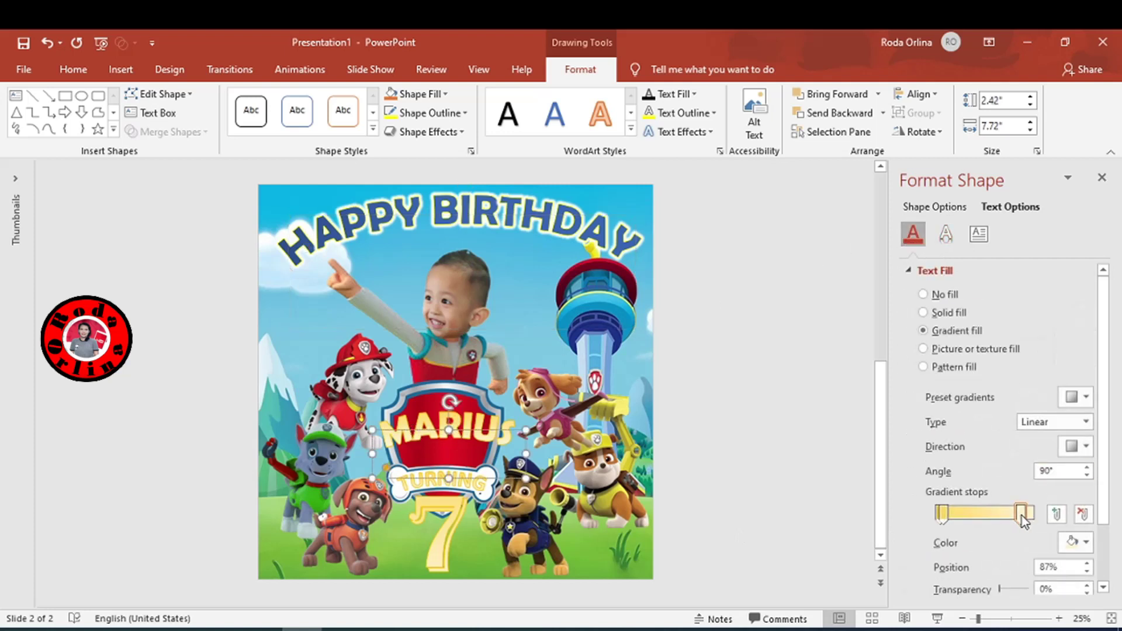
click(1073, 544)
click(1073, 547)
click(1081, 397)
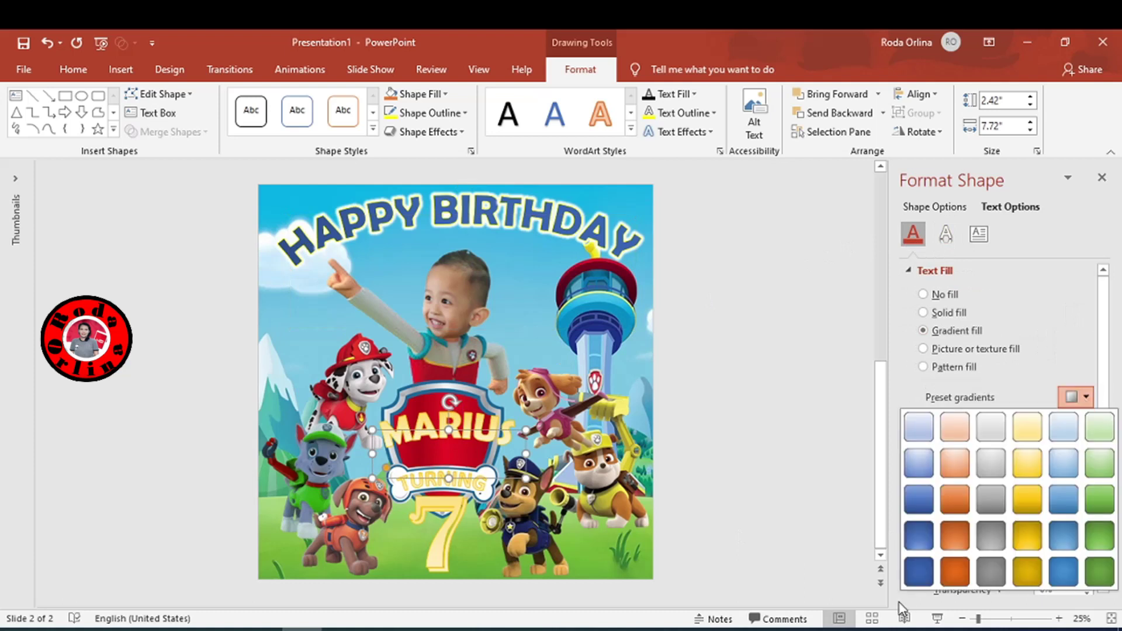
click(920, 571)
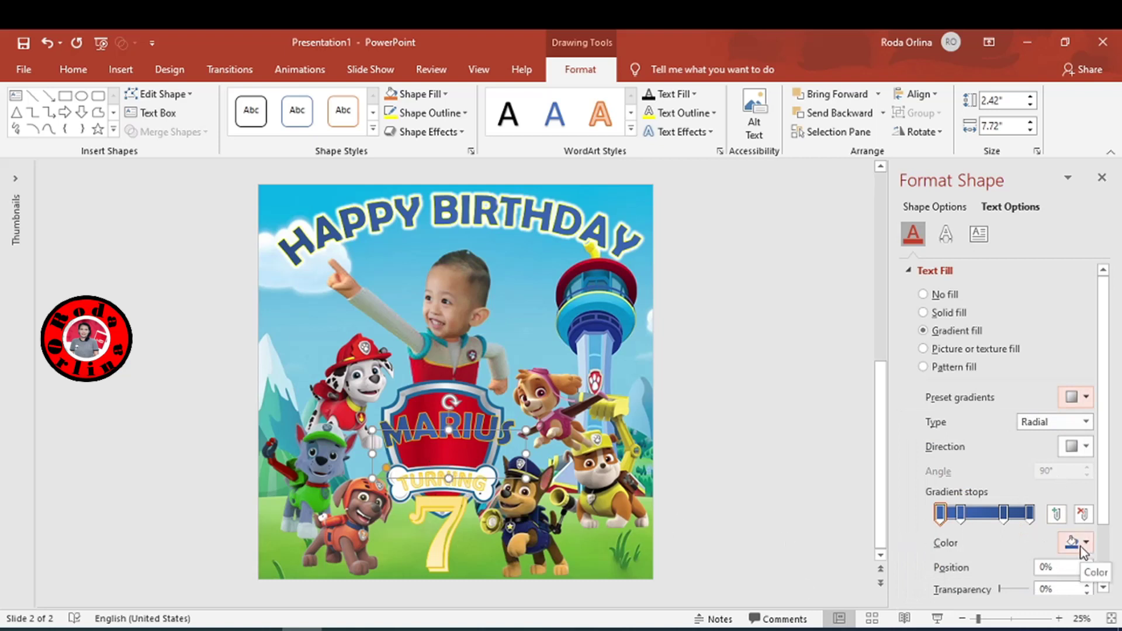
- Add a 10 pt yellow glow around MARIUS
click(946, 234)
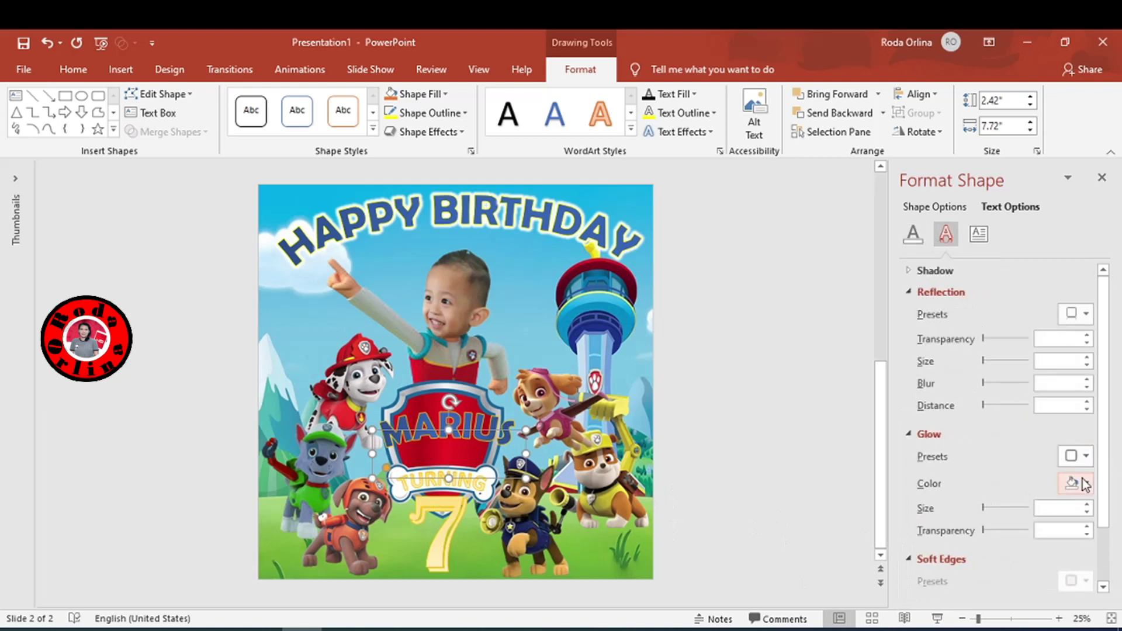
click(1085, 484)
click(993, 345)
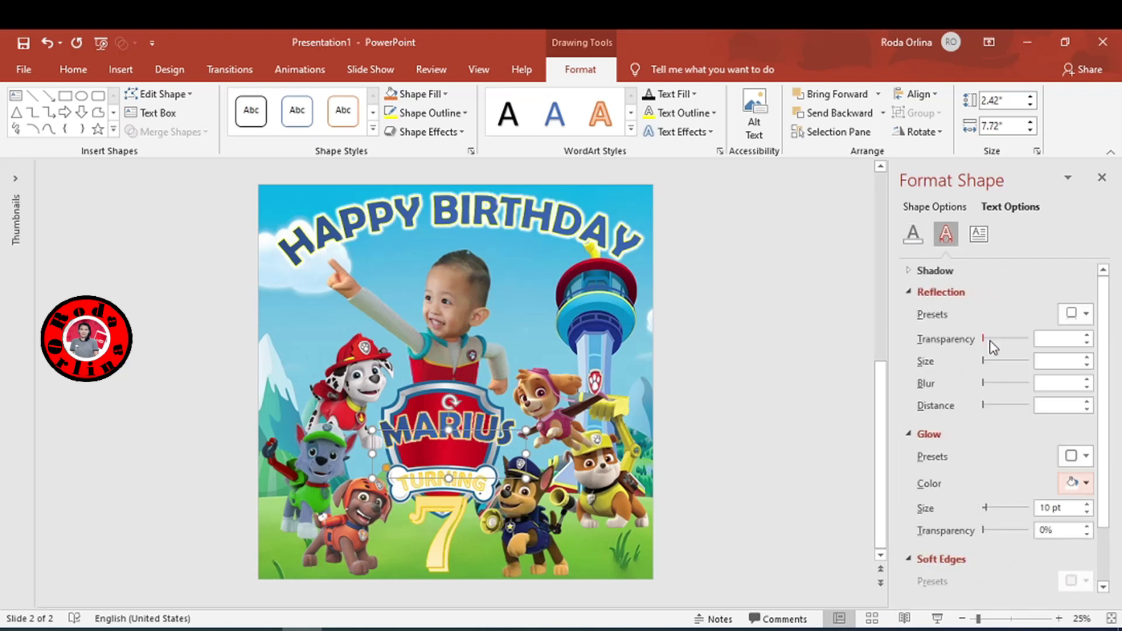
click(1079, 483)
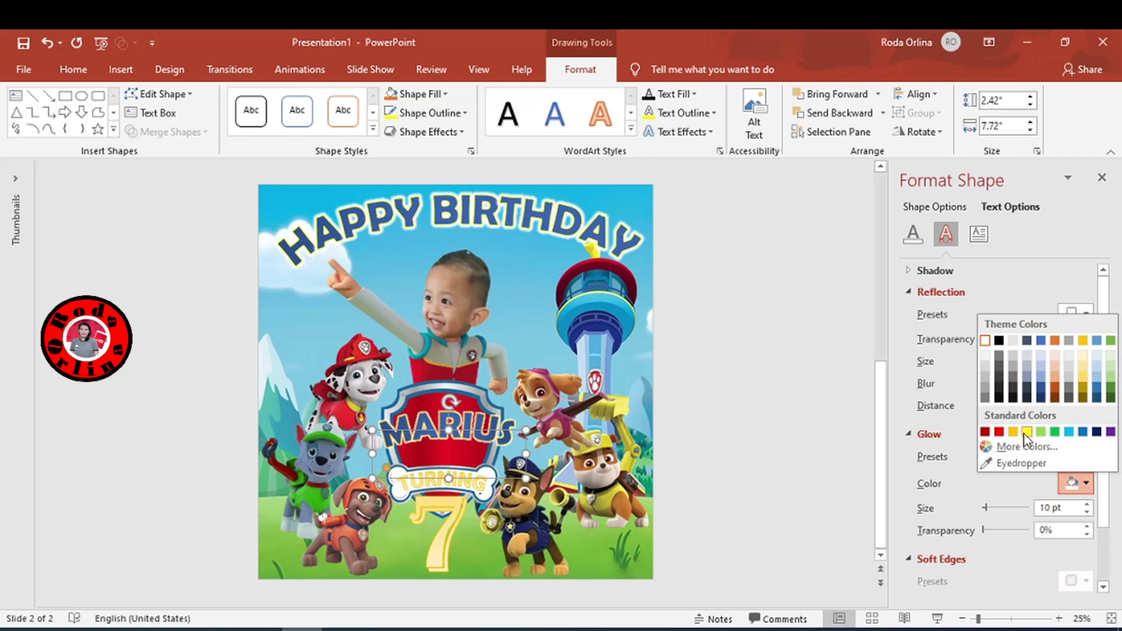
click(1027, 433)
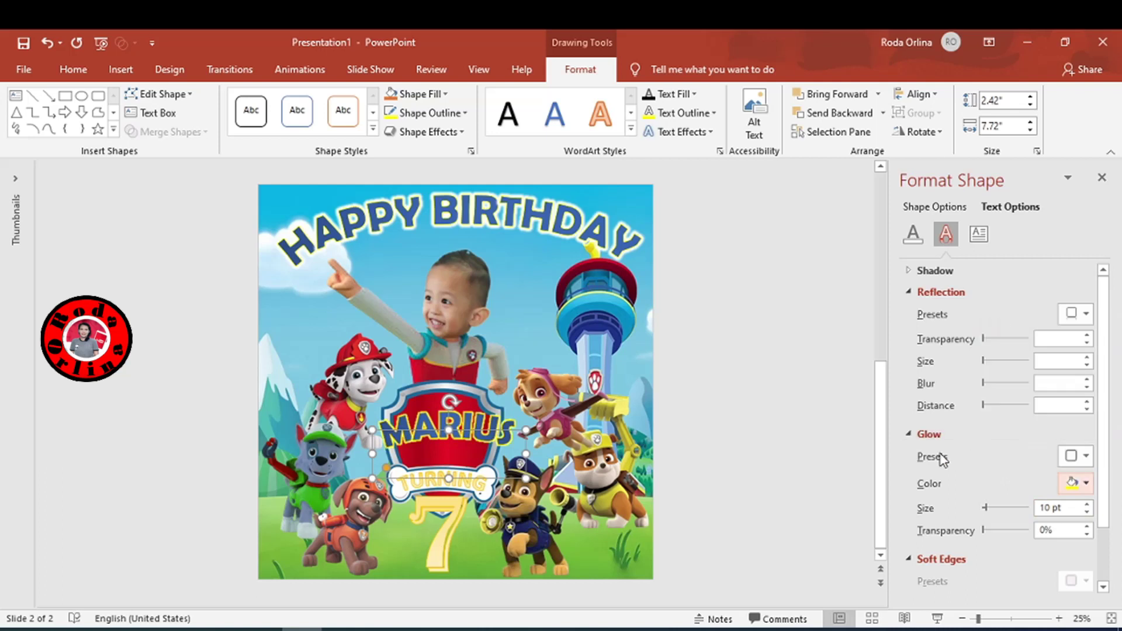
- Fill the TURNING text with a blue radial preset gradient
click(468, 480)
click(475, 479)
click(913, 234)
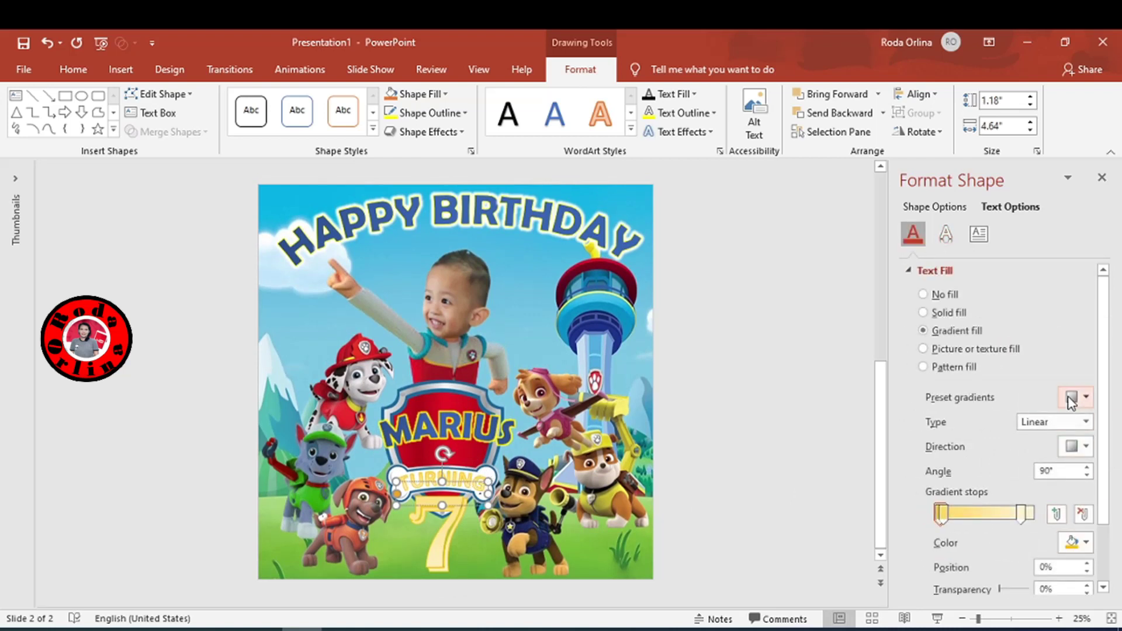
click(1076, 397)
click(914, 574)
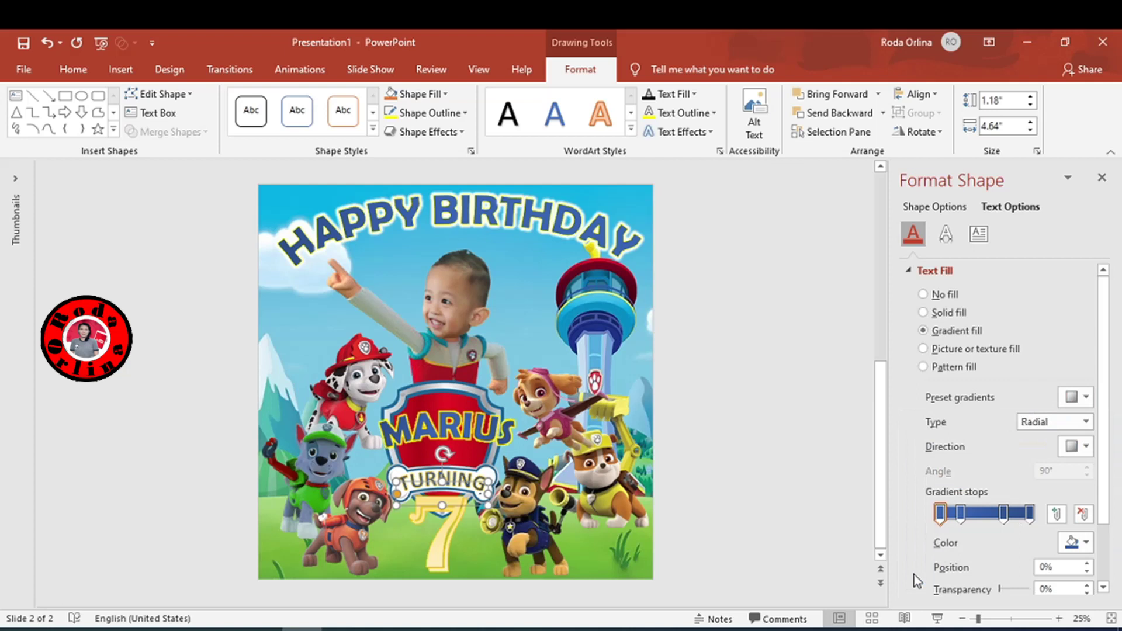
- Give TURNING a yellow glow
click(946, 234)
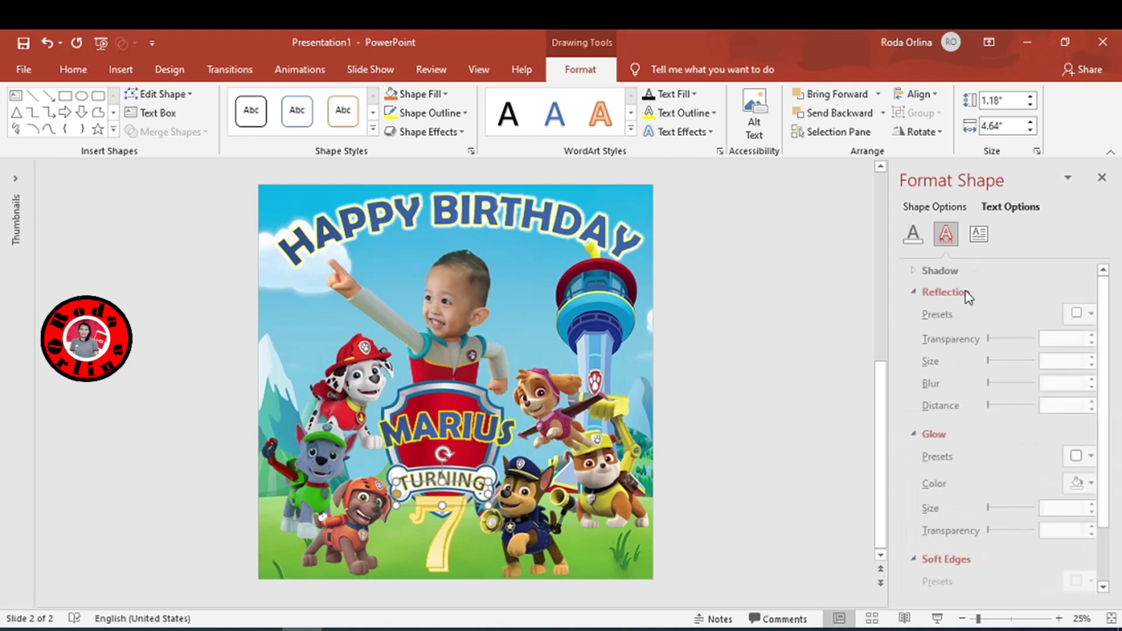
click(1084, 484)
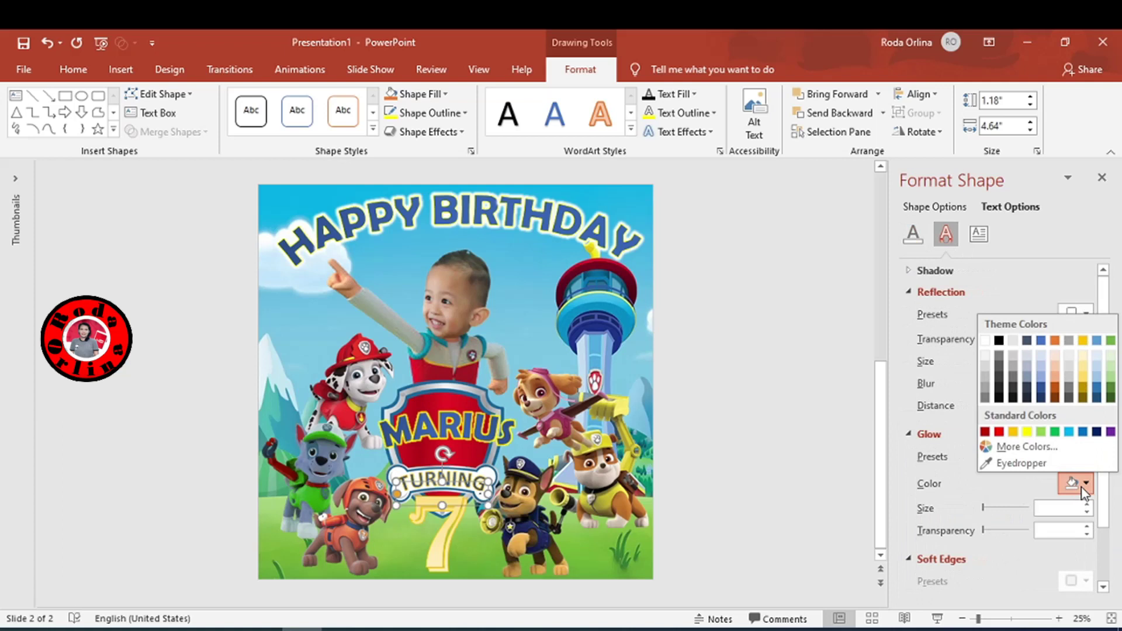
click(1027, 432)
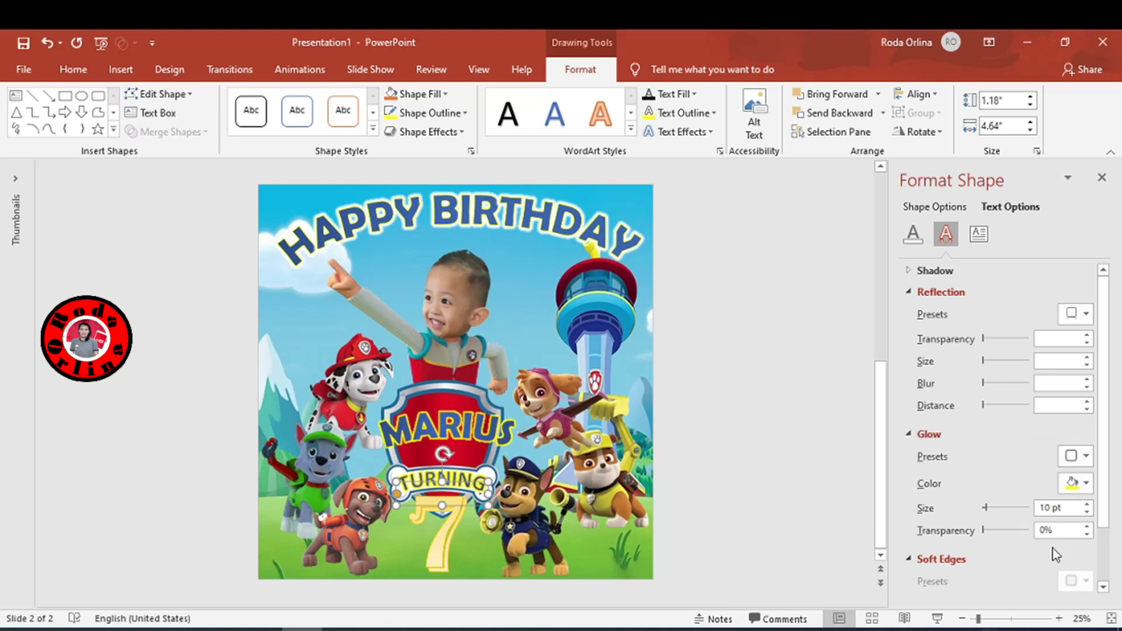
click(436, 543)
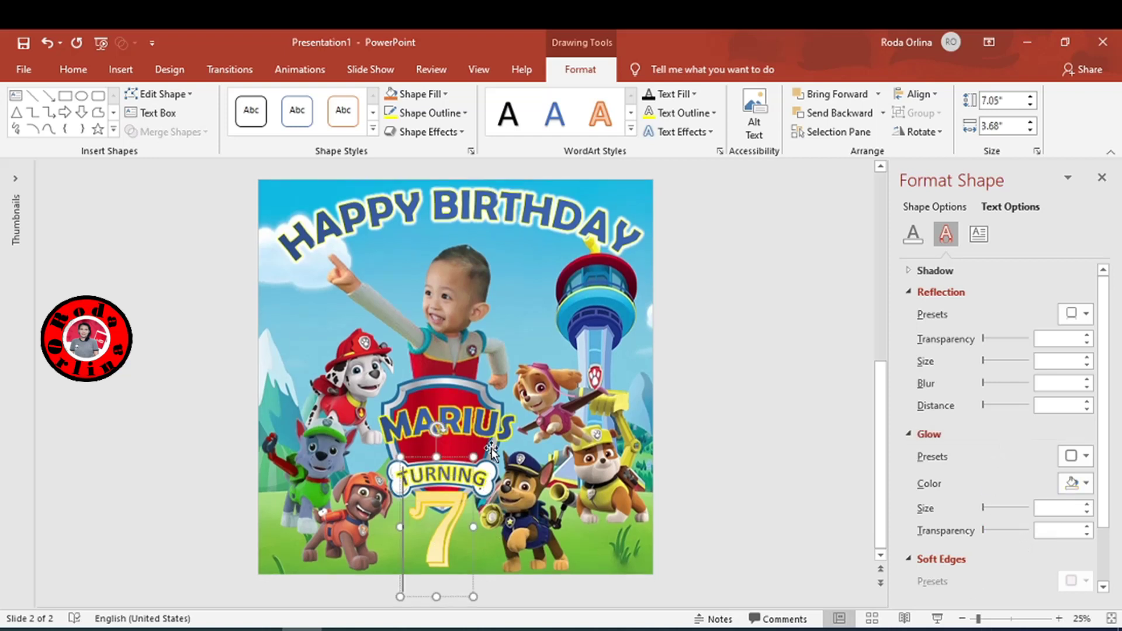
- Fill the 7 with a dark blue radial preset gradient
click(913, 234)
click(1086, 398)
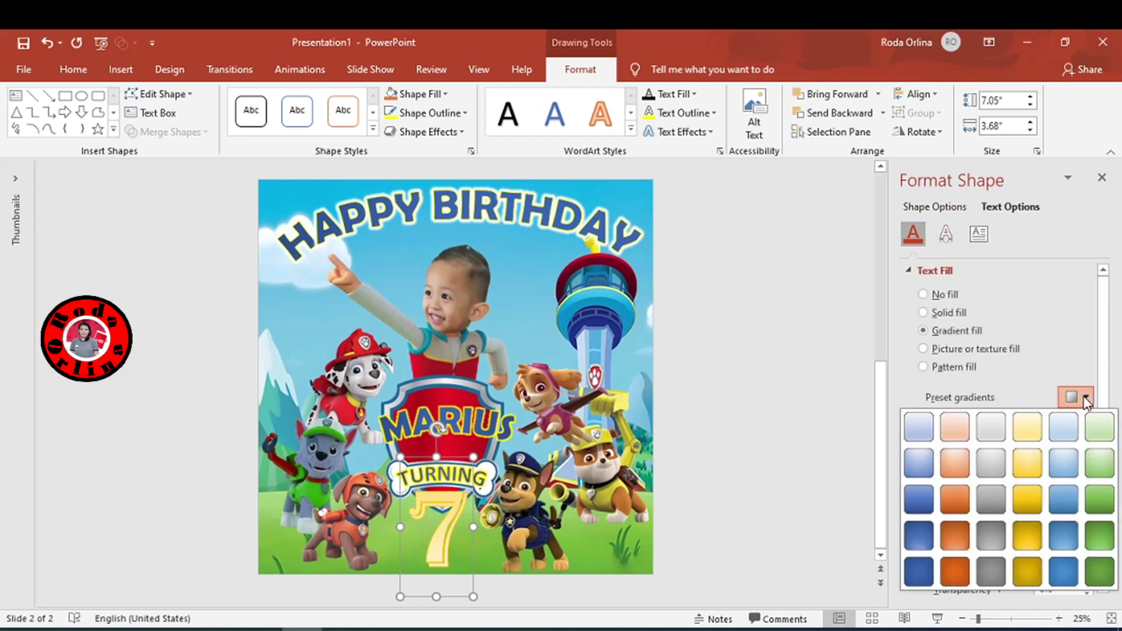
click(911, 570)
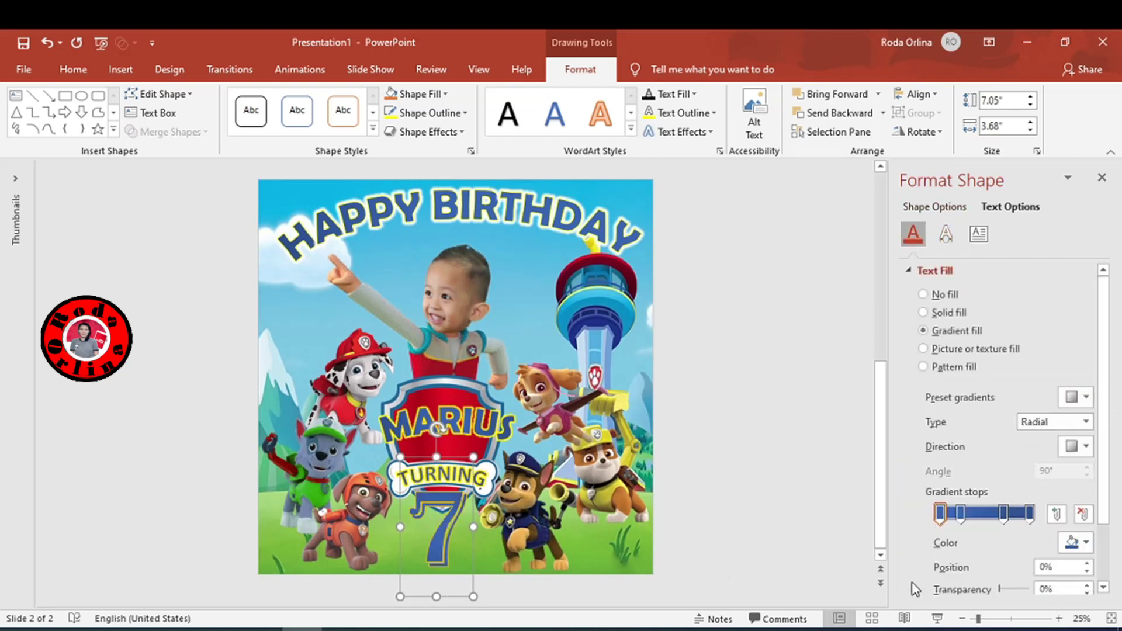
- Give the 7 a yellow glow and reduce the glow size to 6 pt
click(946, 232)
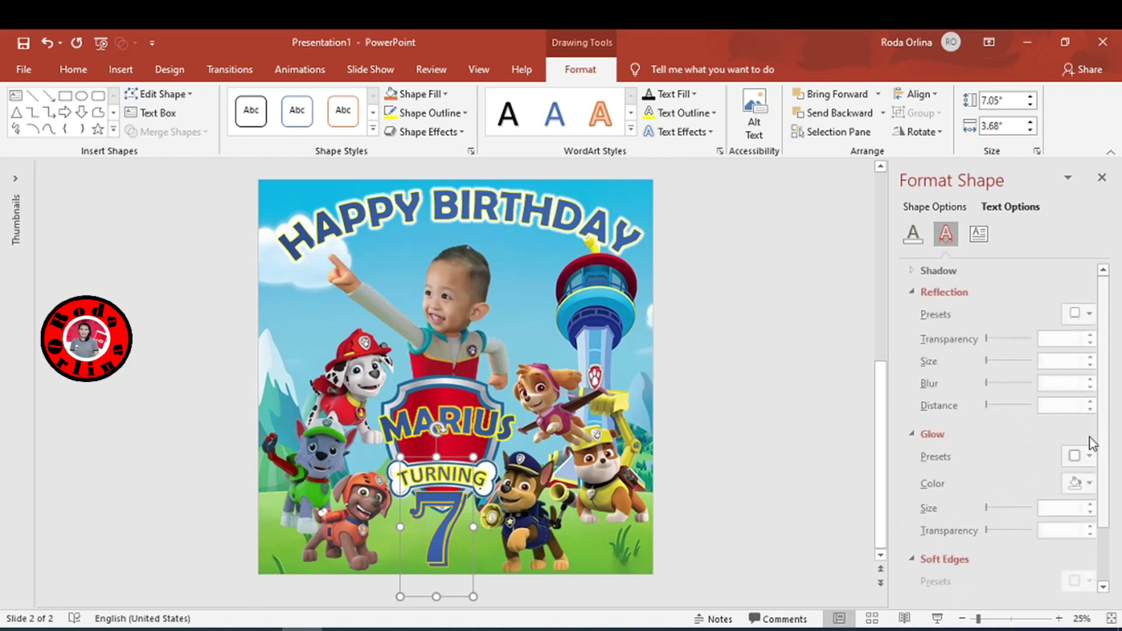
click(1086, 482)
click(986, 342)
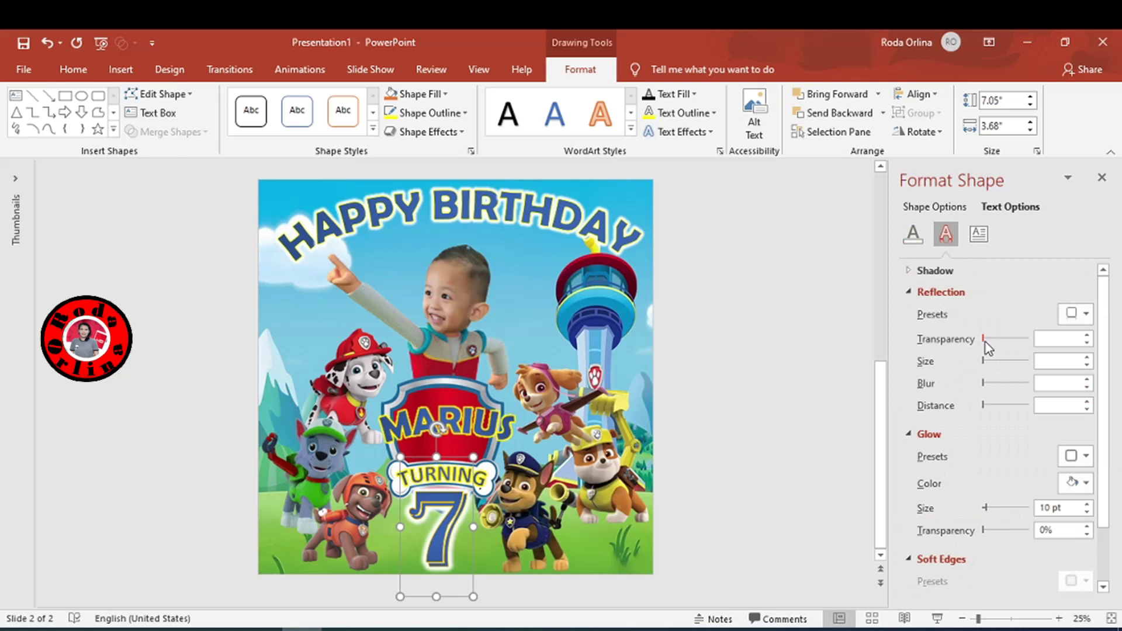
click(1078, 482)
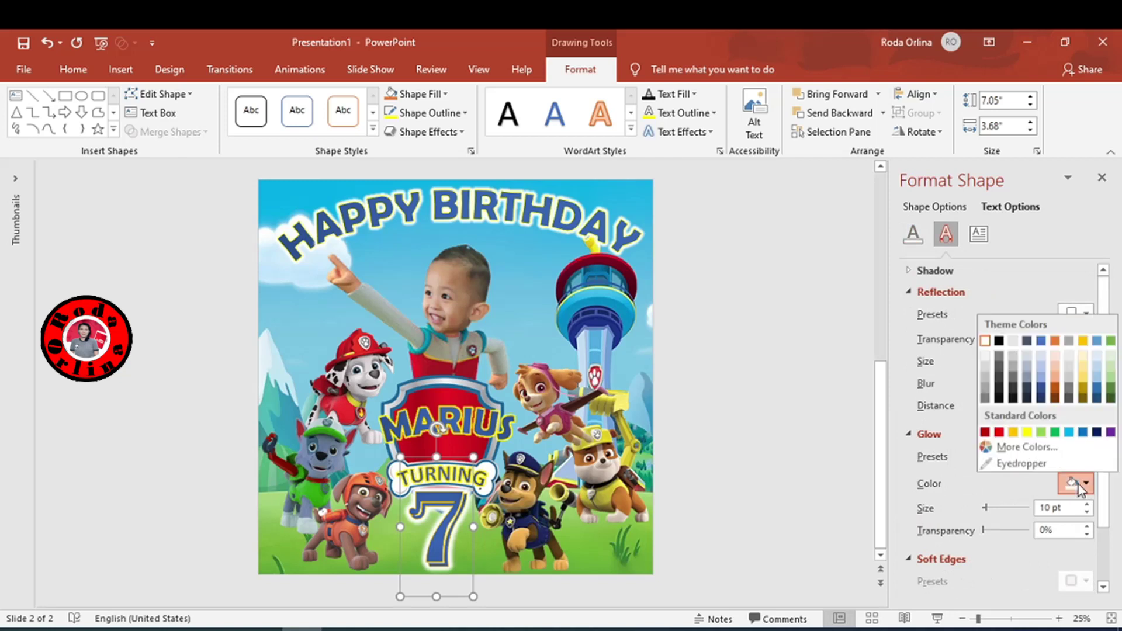
click(1027, 432)
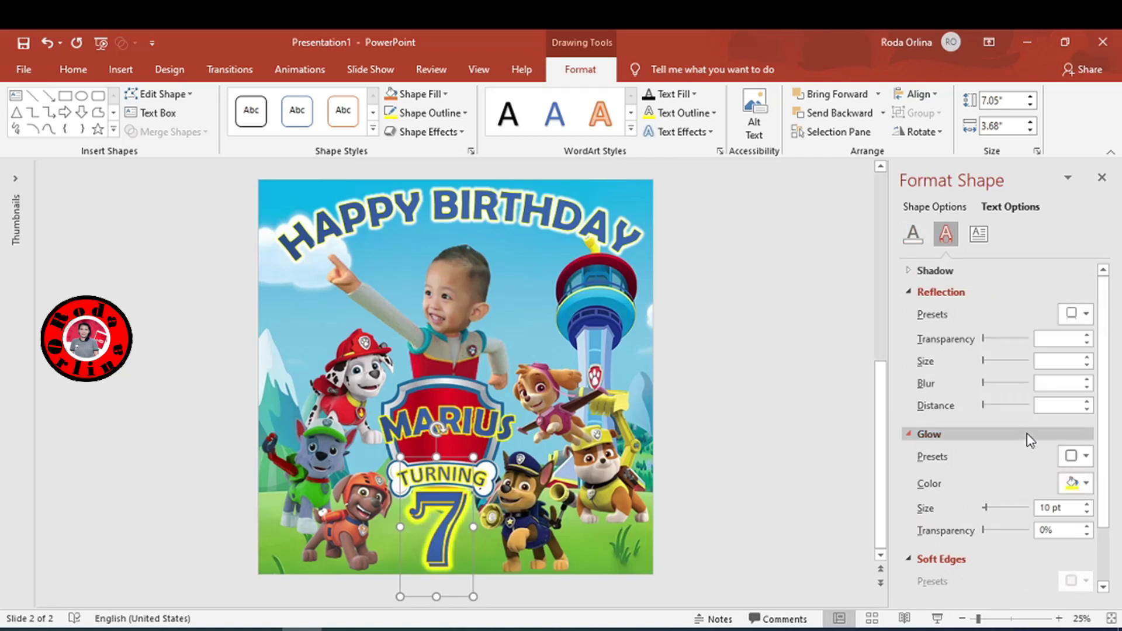
click(1086, 512)
click(1086, 512)
click(1086, 512)
click(1086, 512)
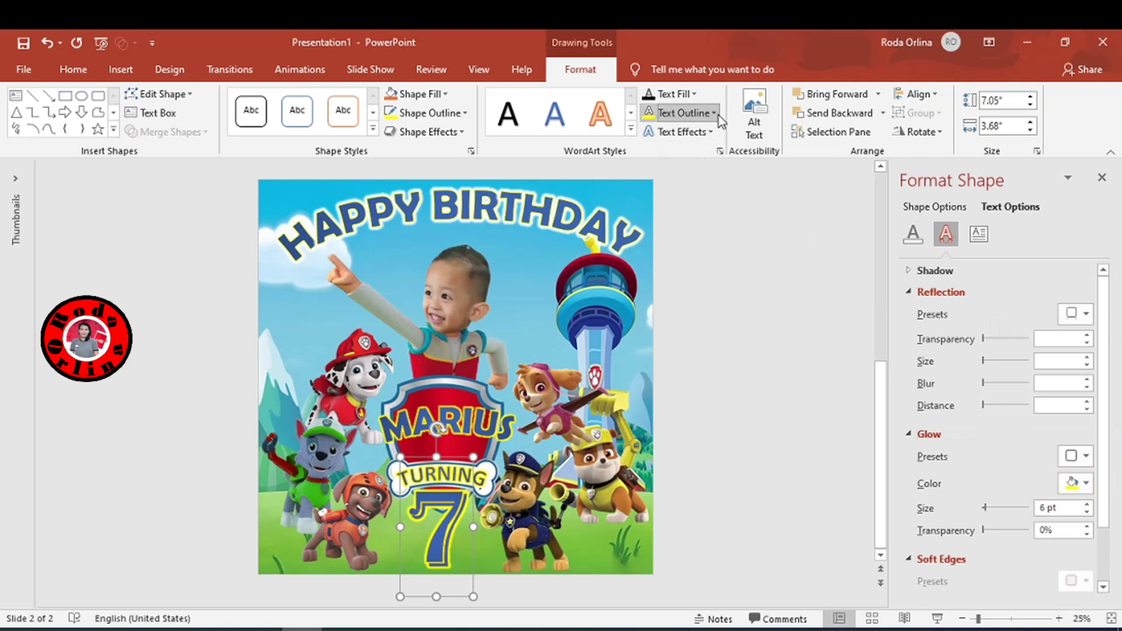
- Widen the 7's yellow glow to 7 pt
click(681, 113)
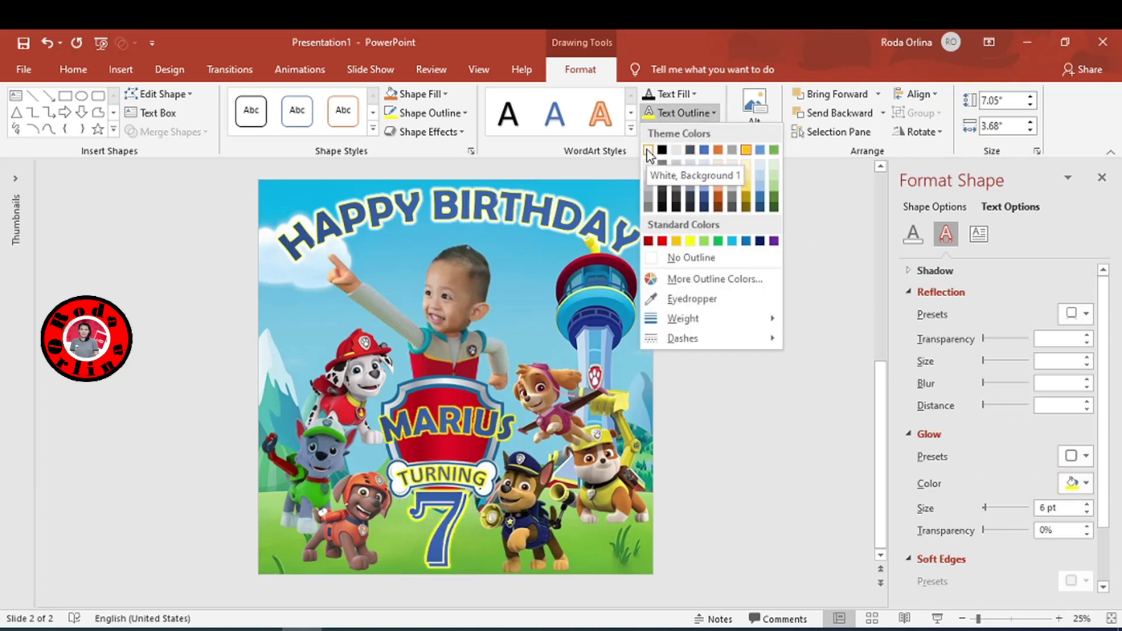
click(647, 150)
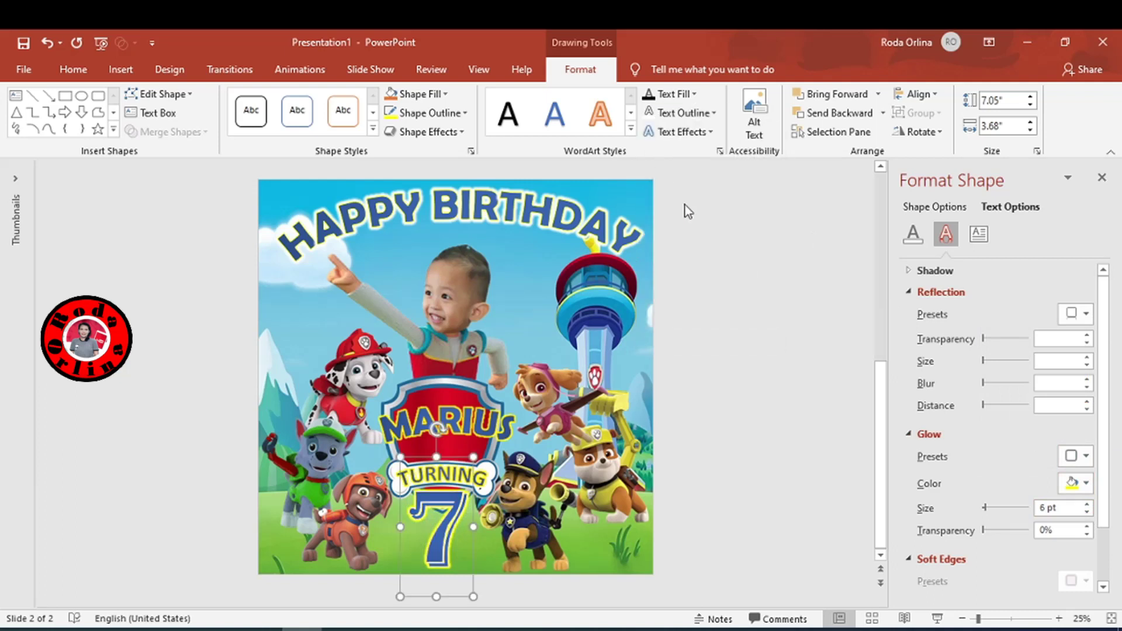
click(1087, 505)
- Give the 7 a white text outline and deselect it to check the result
click(685, 113)
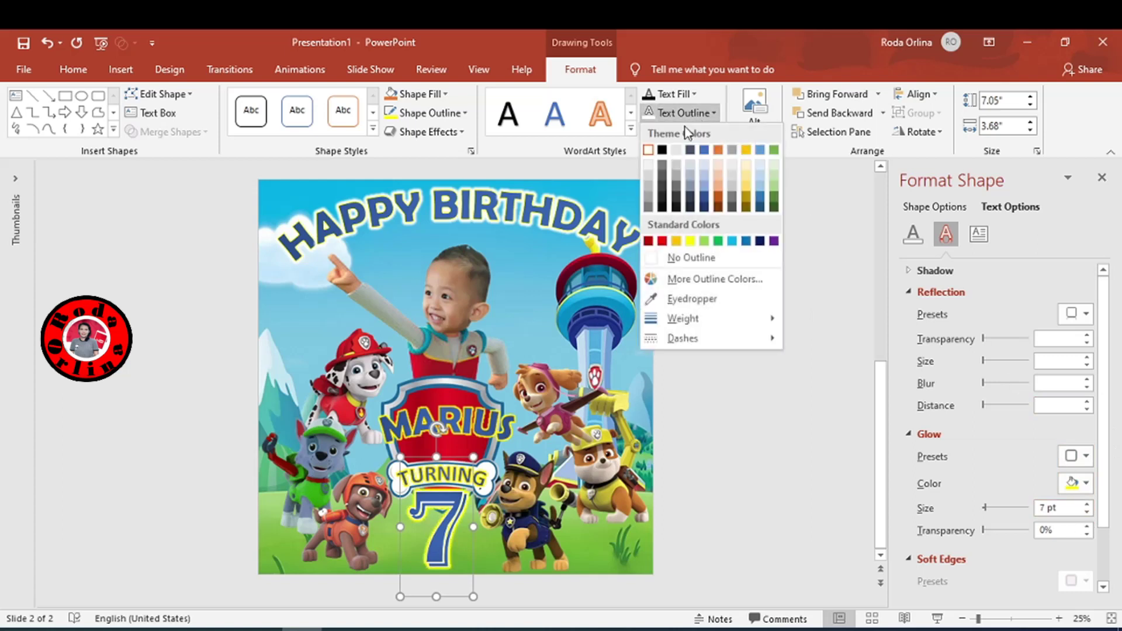
click(663, 150)
click(690, 115)
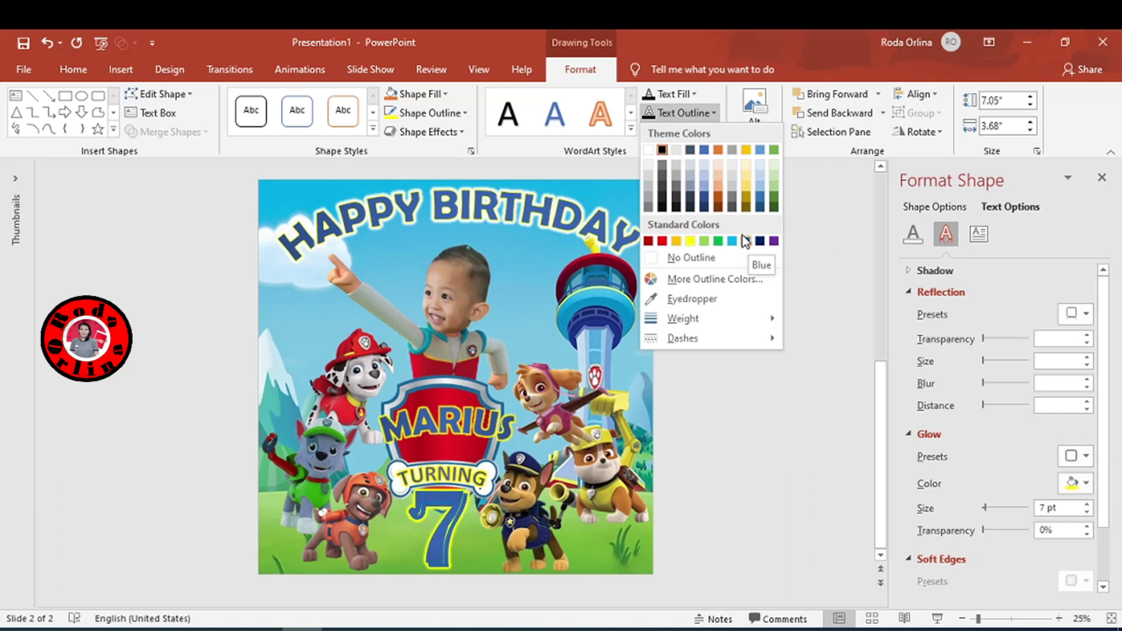
click(648, 151)
click(759, 447)
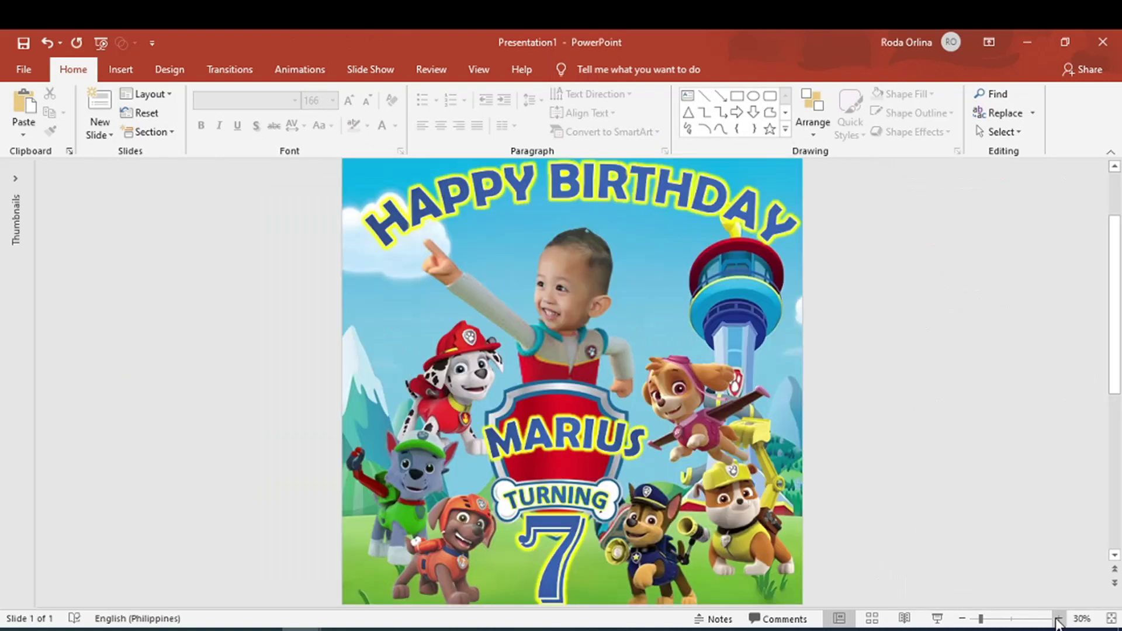
- Zoom to 40% and shift the TURNING text slightly right so it centres above the 7
click(1059, 621)
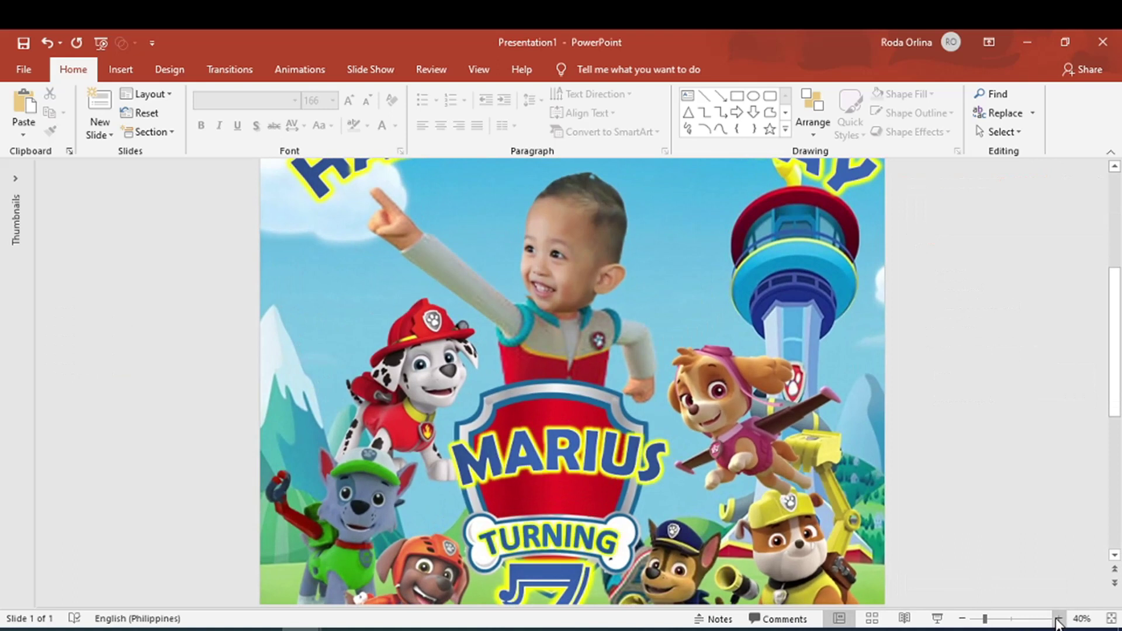
mouse_move(1114, 356)
mouse_down()
mouse_move(1106, 550)
mouse_move(1119, 520)
mouse_up()
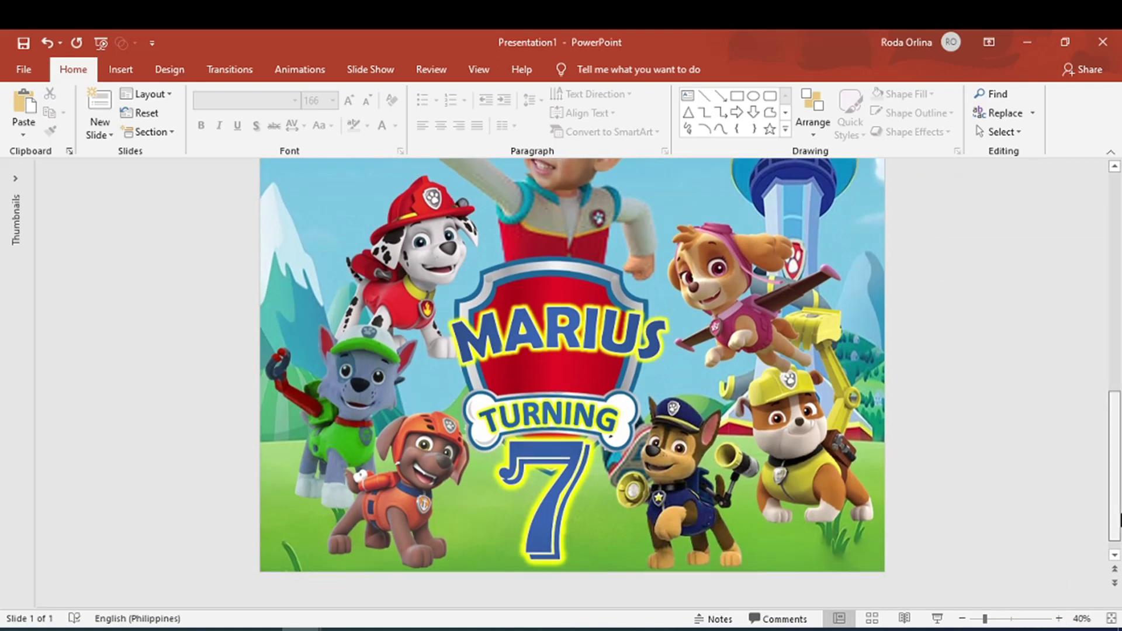
click(613, 421)
click(615, 421)
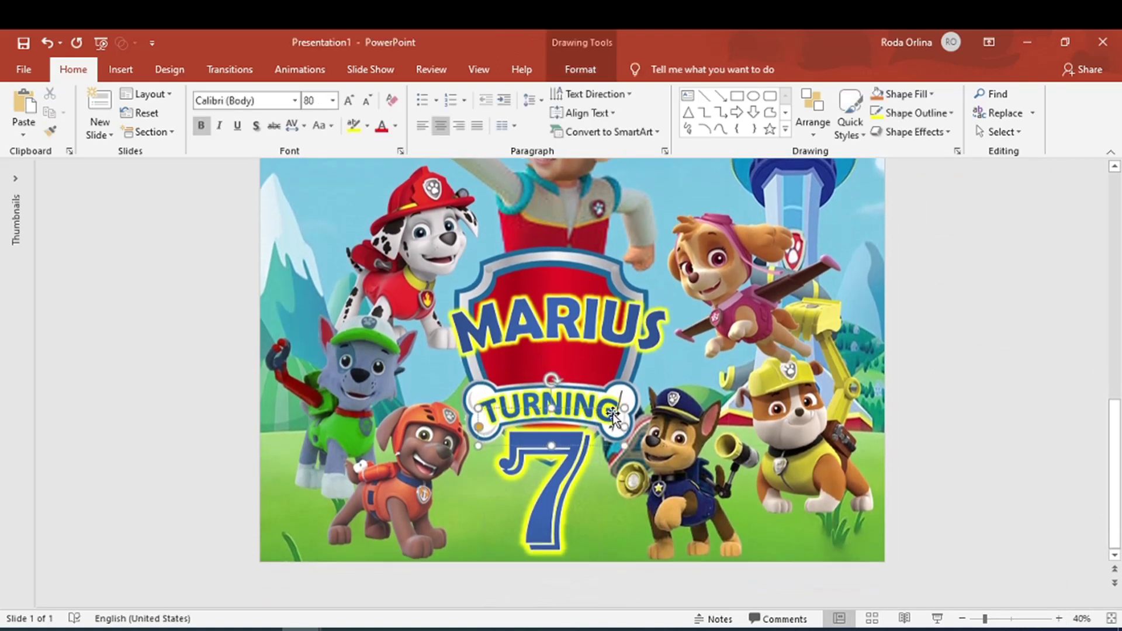
drag(624, 405, 626, 405)
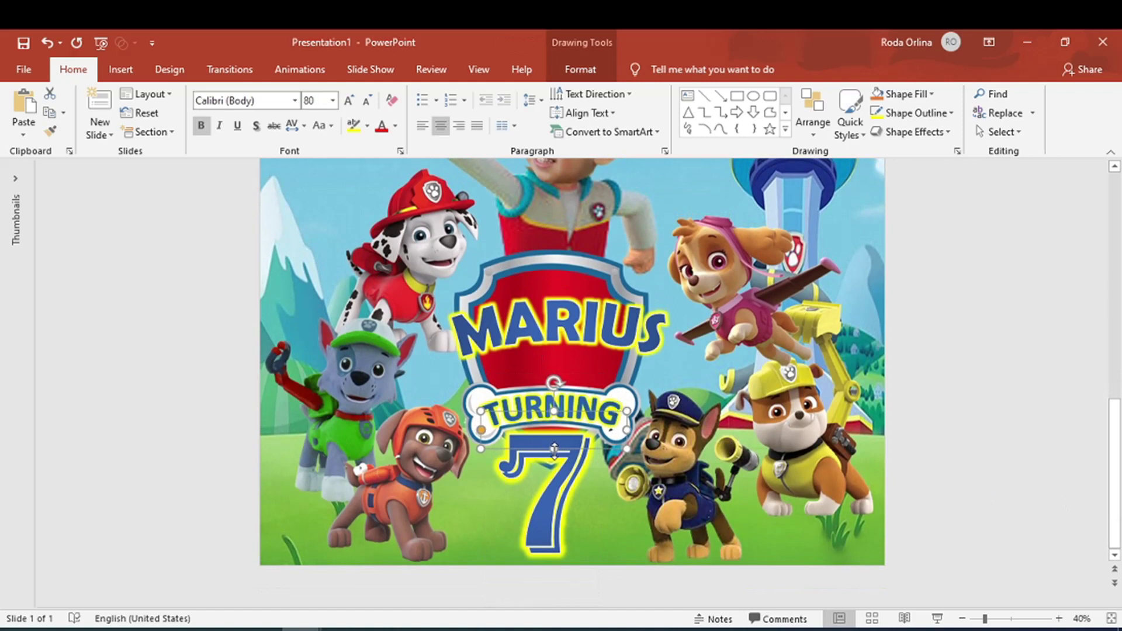
- Nudge the MARIUS name text slightly to the left
click(974, 416)
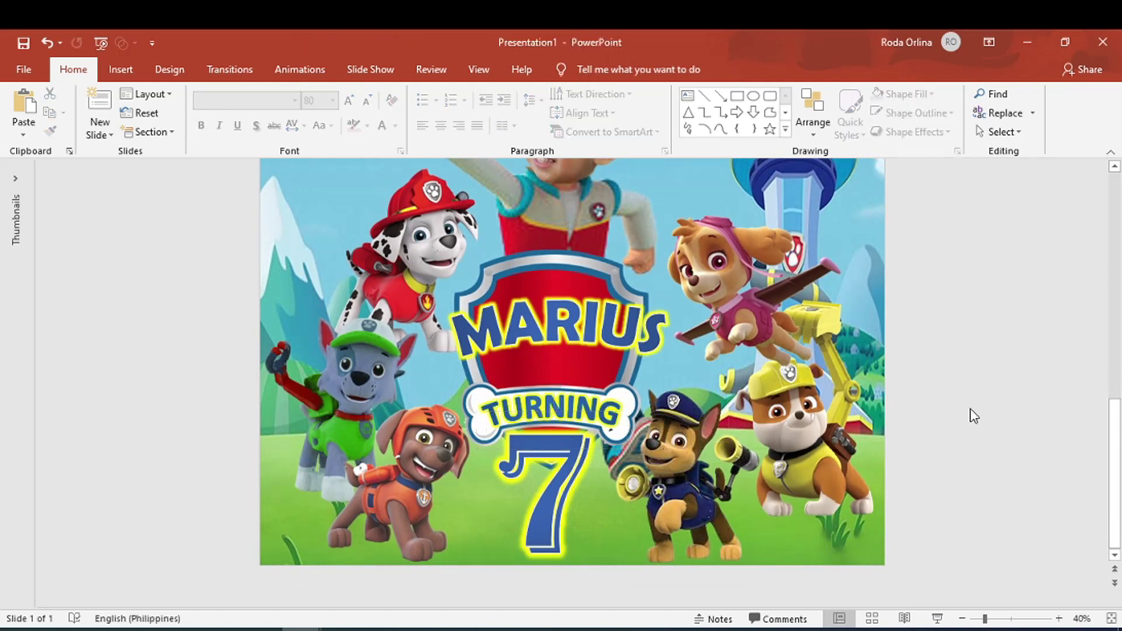
click(547, 323)
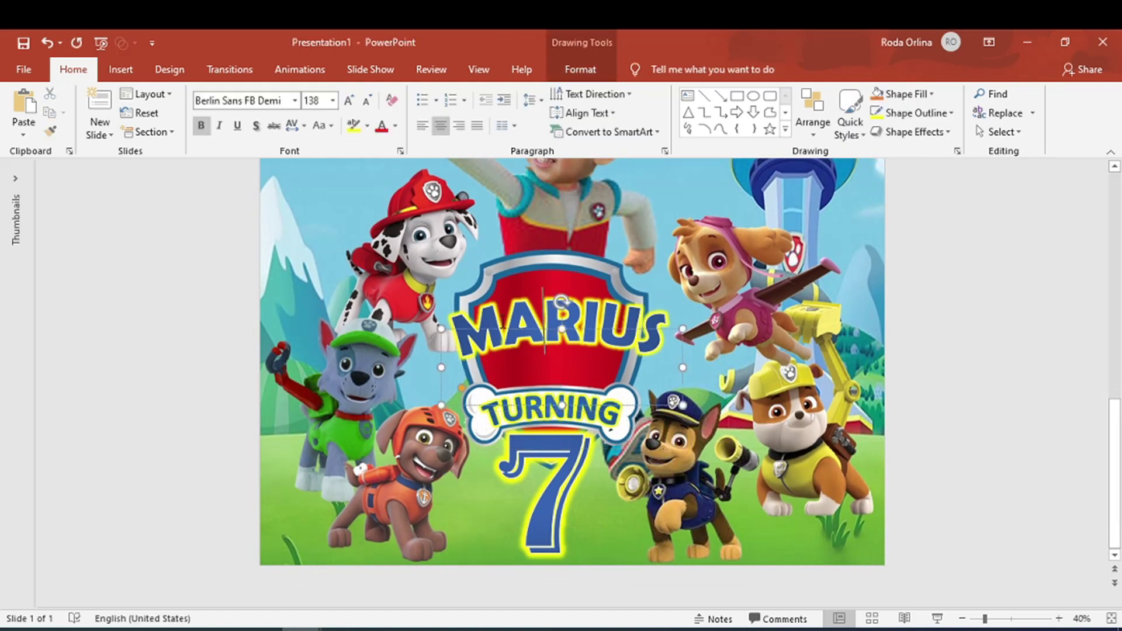
key(Left)
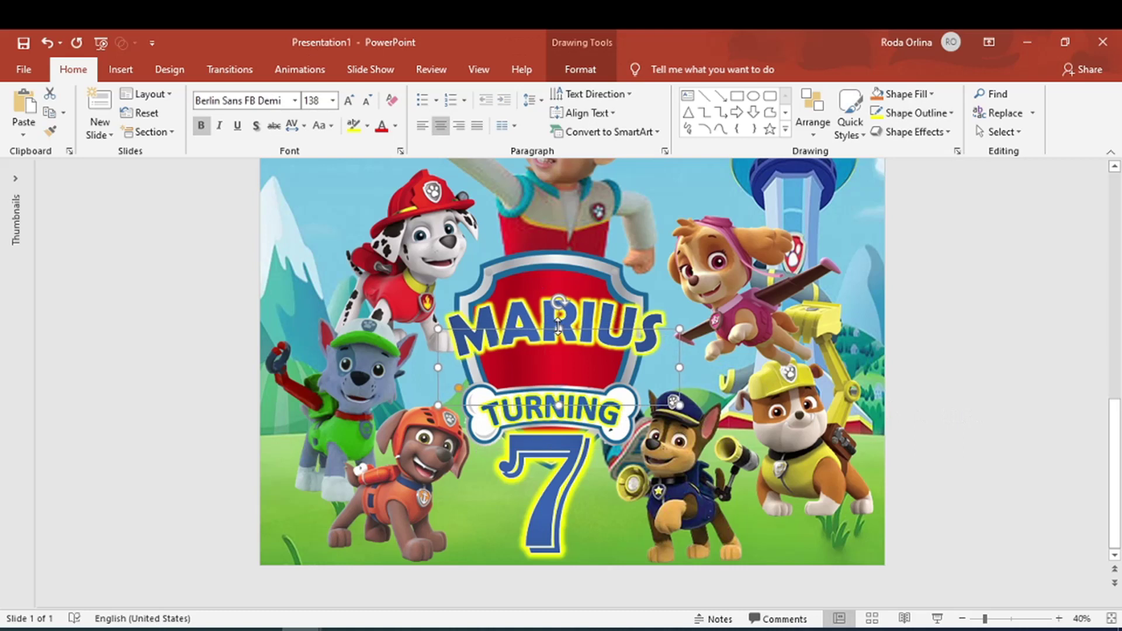
click(1066, 390)
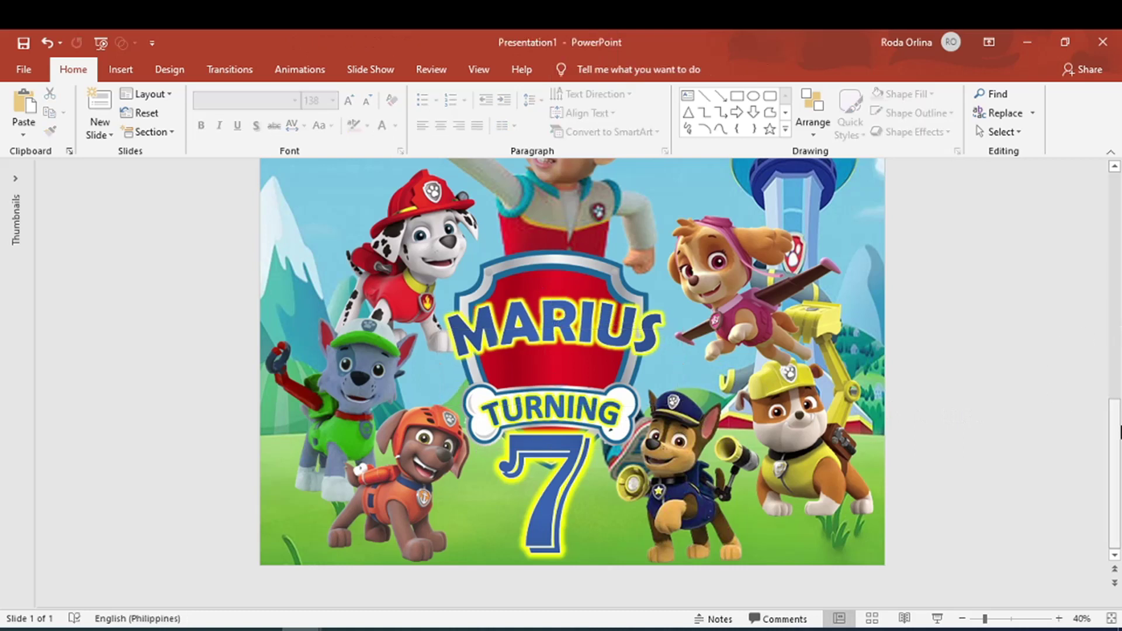
- Recentre the HAPPY BIRTHDAY heading by nudging it left twice and back right once
drag(1116, 433, 1092, 138)
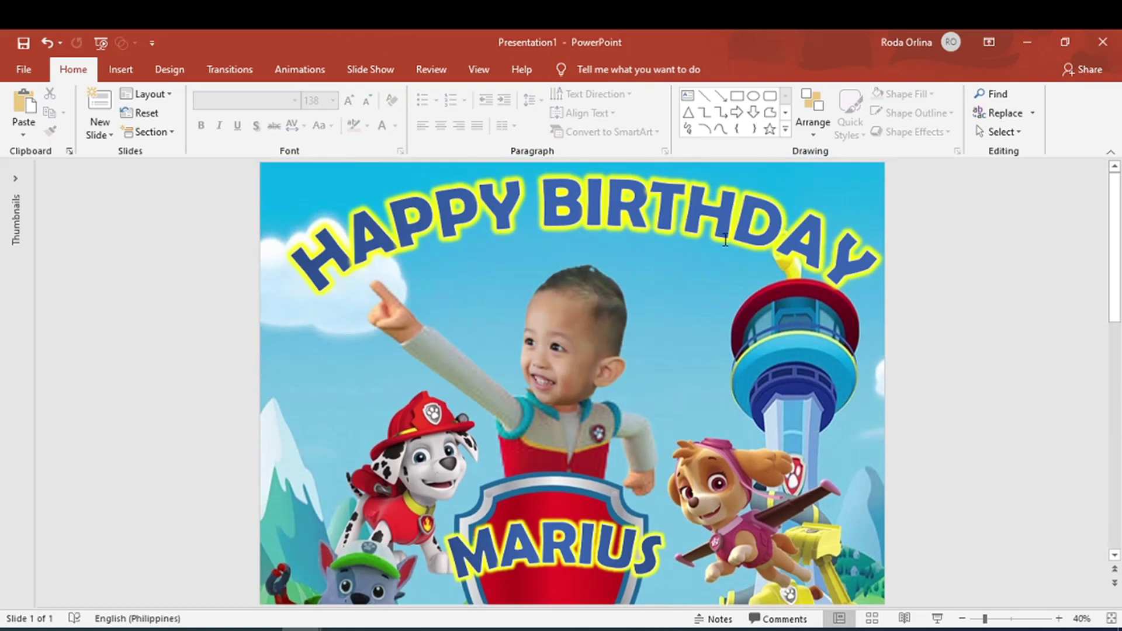
click(722, 214)
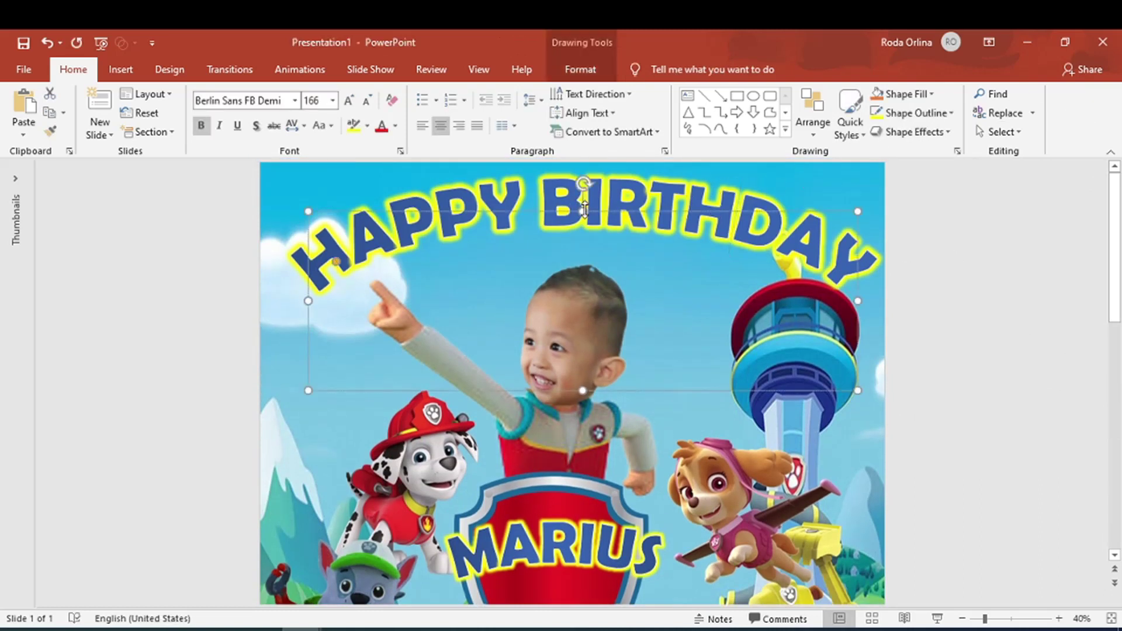
key(Left)
key(Left)
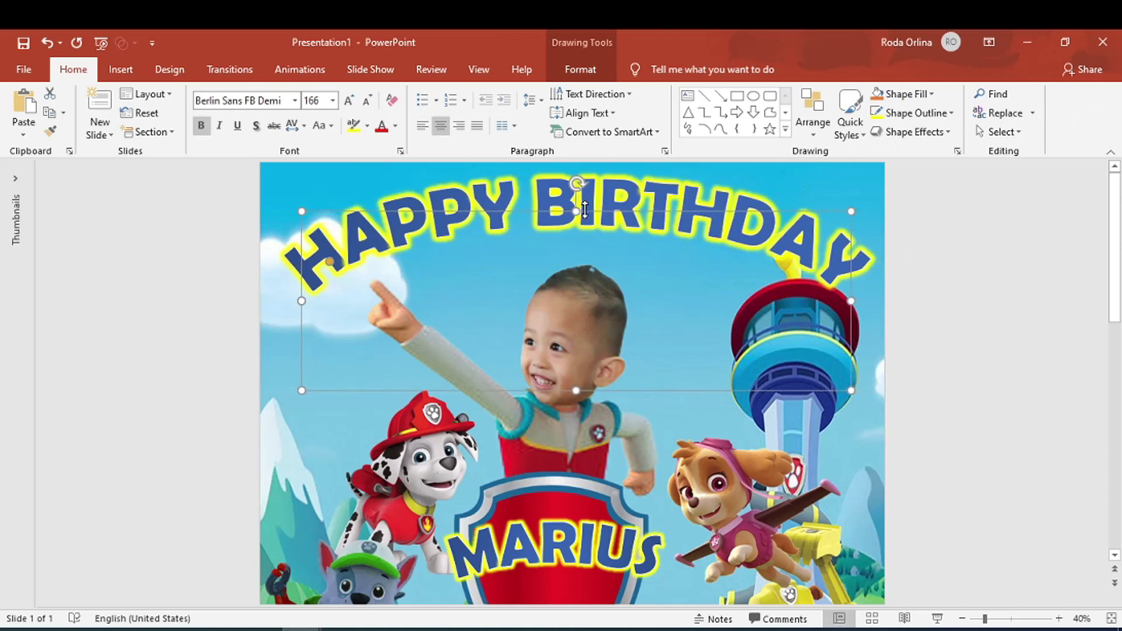
key(Left)
key(Left)
key(Left)
key(Left)
key(Left)
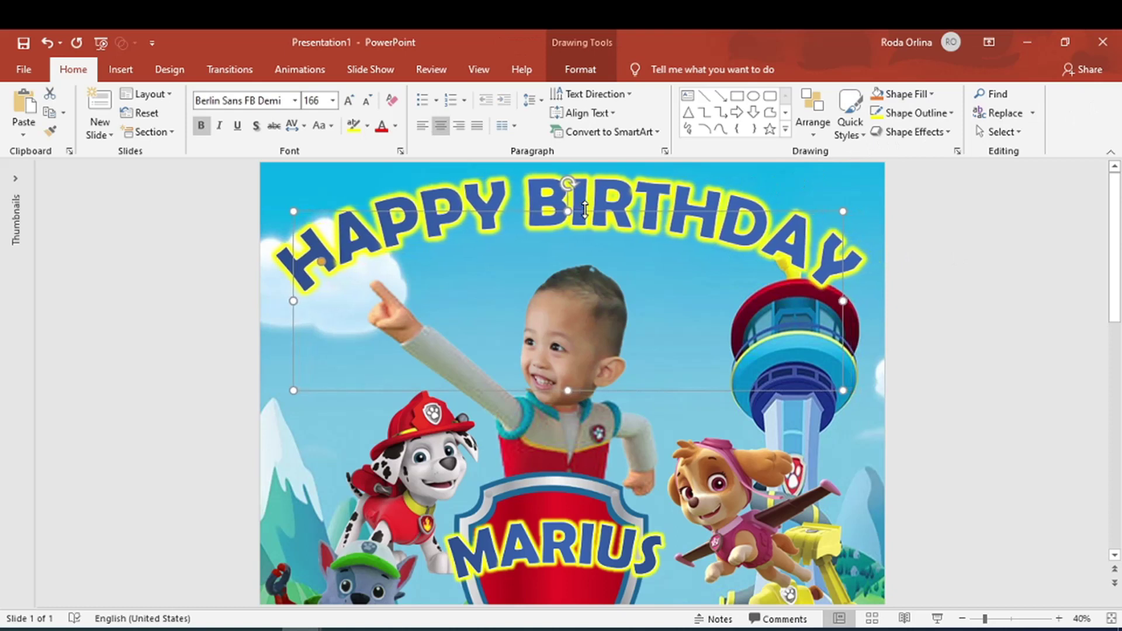
key(Right)
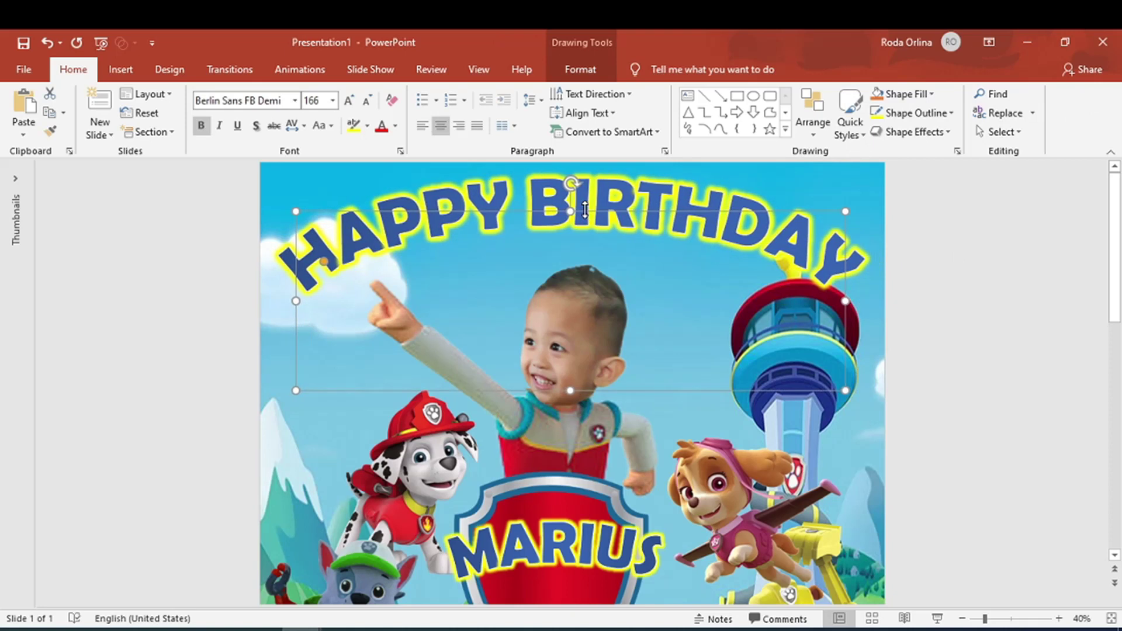
ctrl+scroll(1025, 426, down, 3)
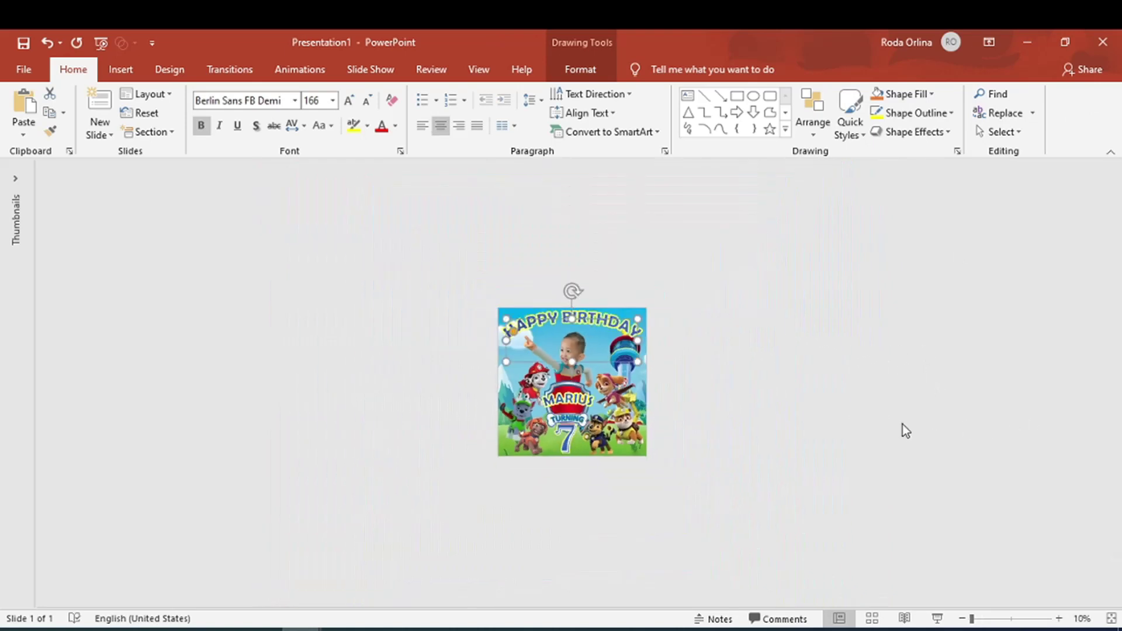
click(902, 430)
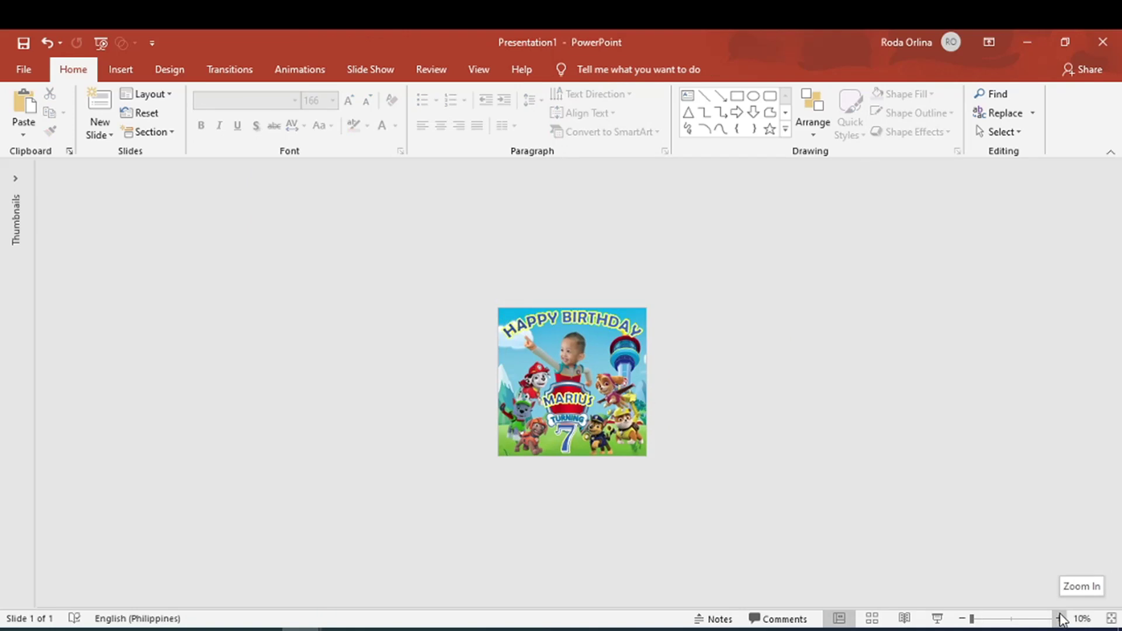
click(1062, 618)
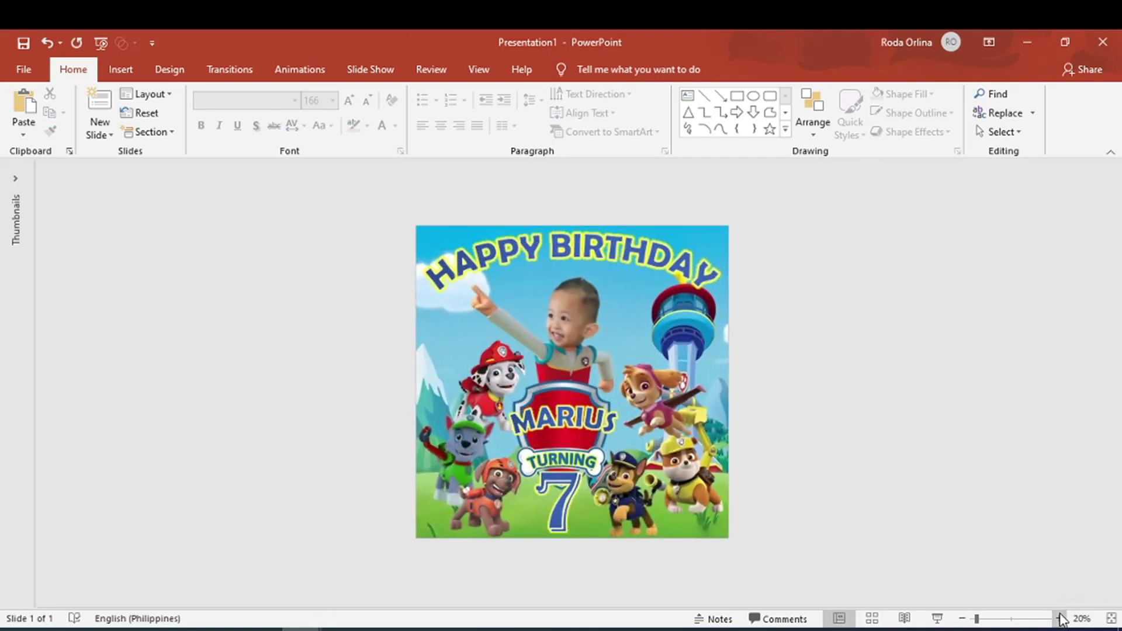
click(1061, 619)
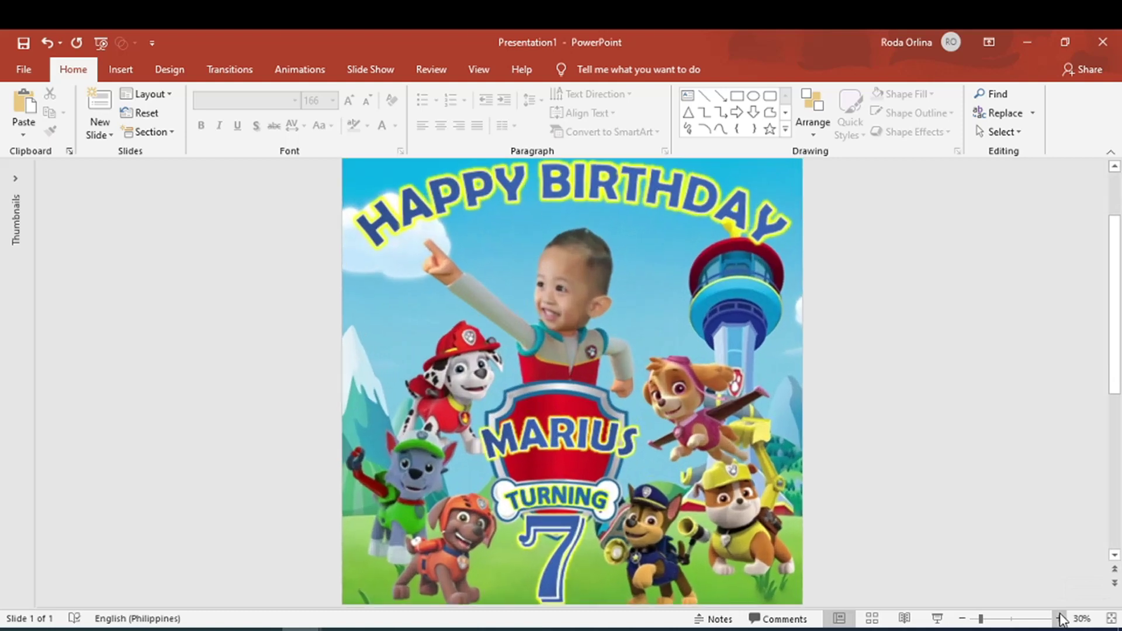
click(1061, 618)
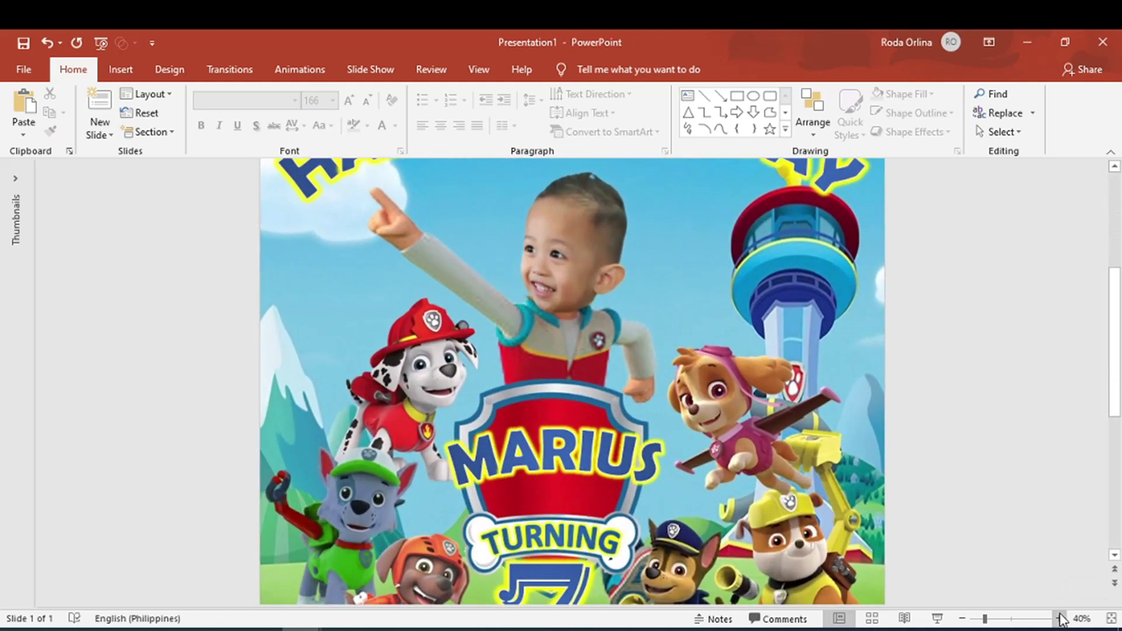
click(1062, 618)
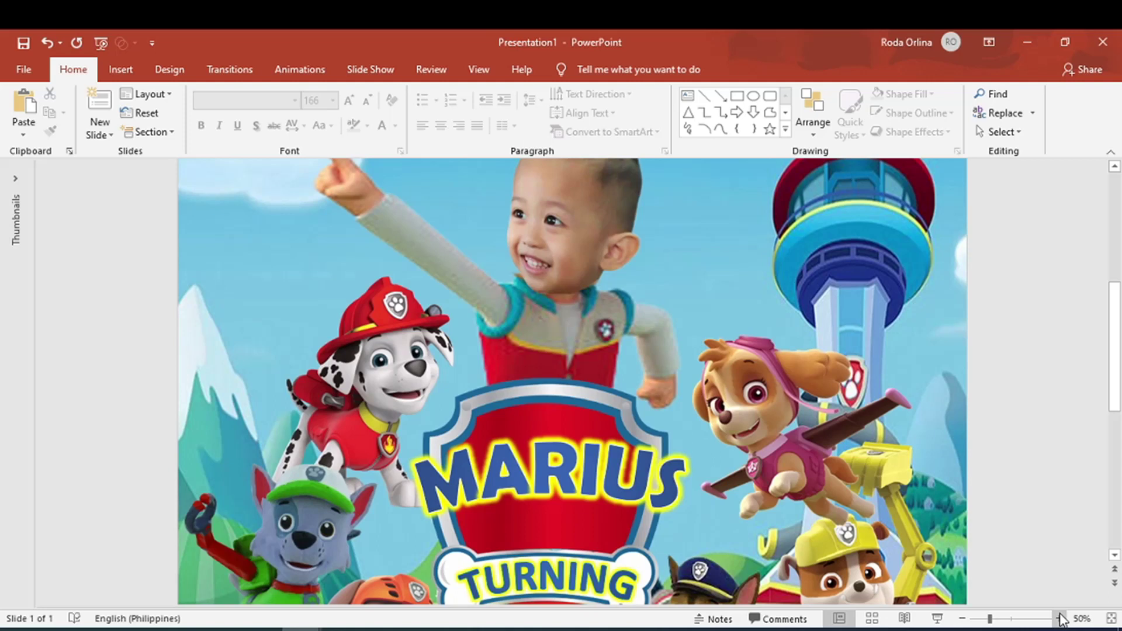
scroll(1029, 501, down, 5)
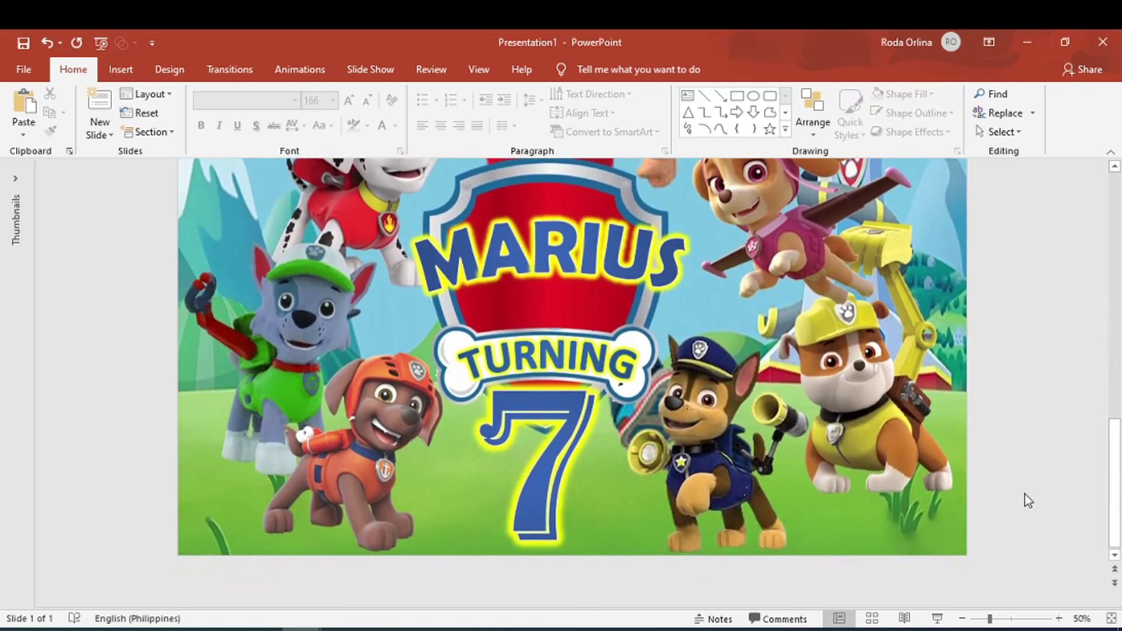
scroll(1025, 495, up, 3)
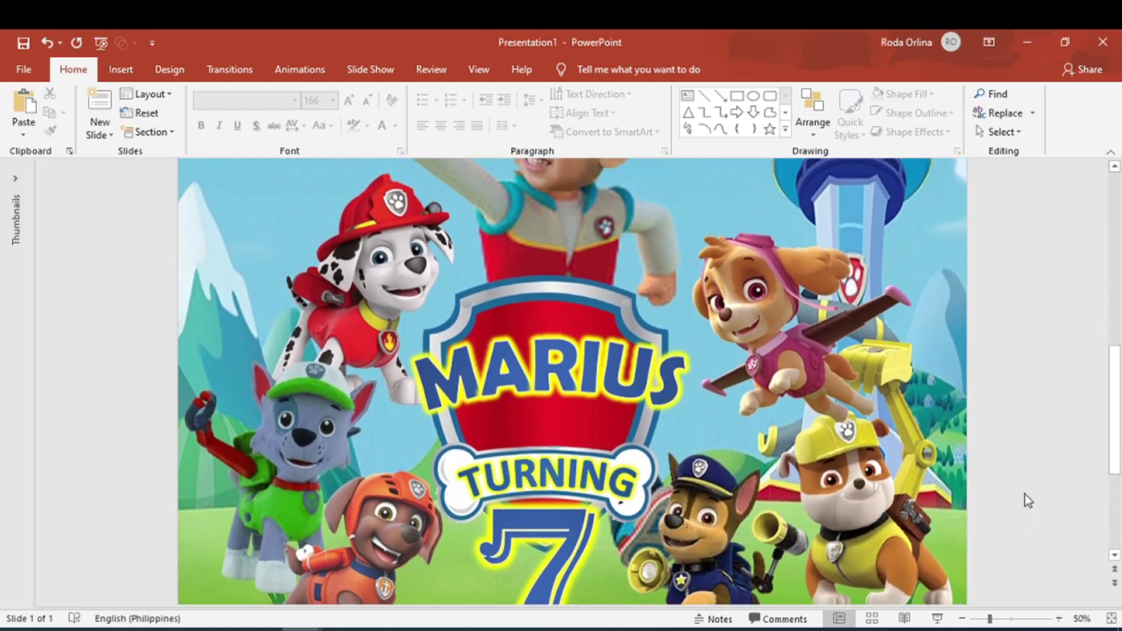